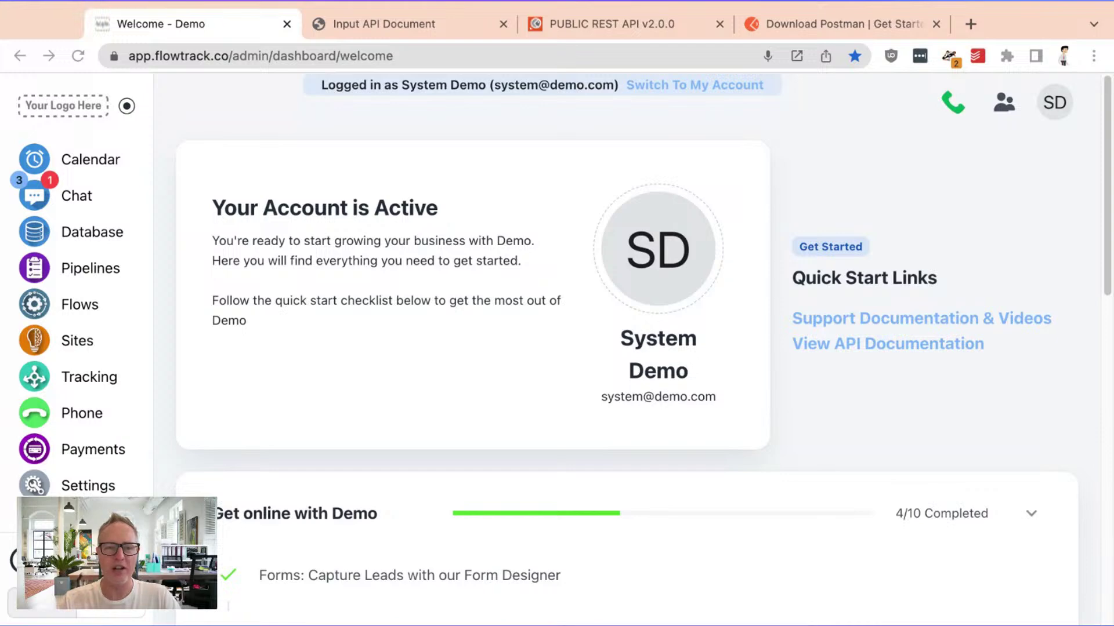
# Step: Look through the Account folder and its Access Keys section in the PUBLIC REST API v2.0.0 documentation, dismissing the Run in Postman prompt
pyautogui.press('super+3')
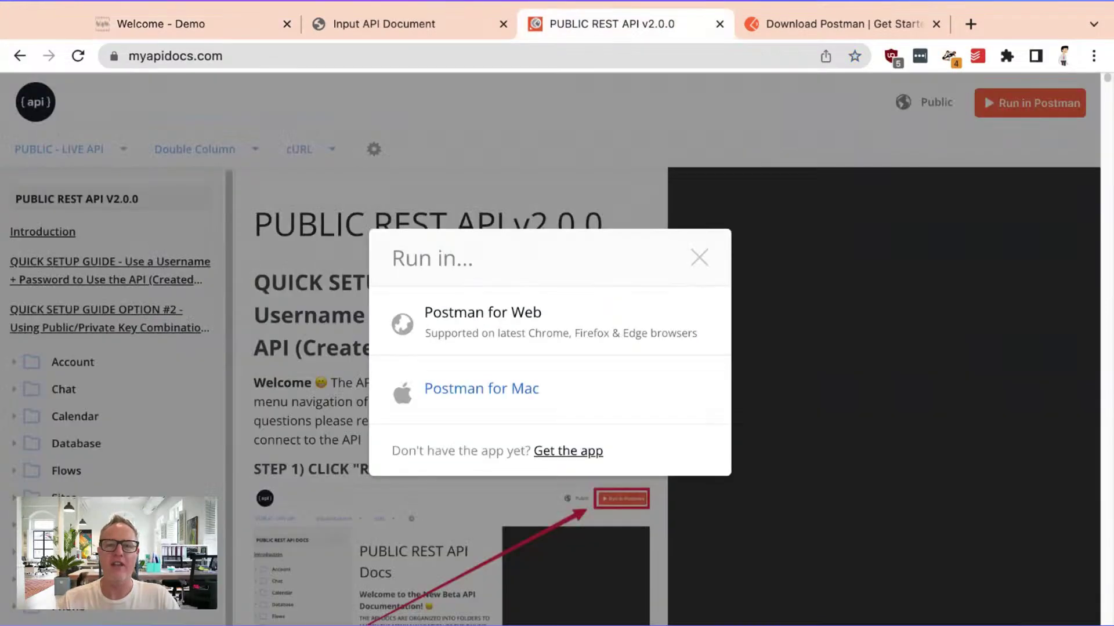
pyautogui.click(699, 258)
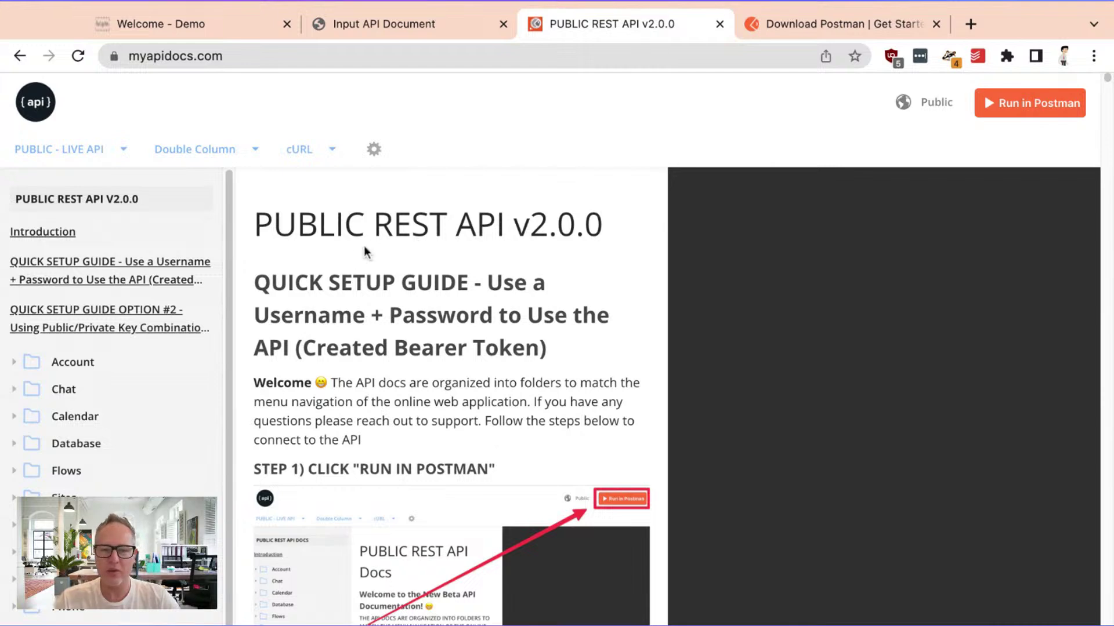
pyautogui.click(13, 363)
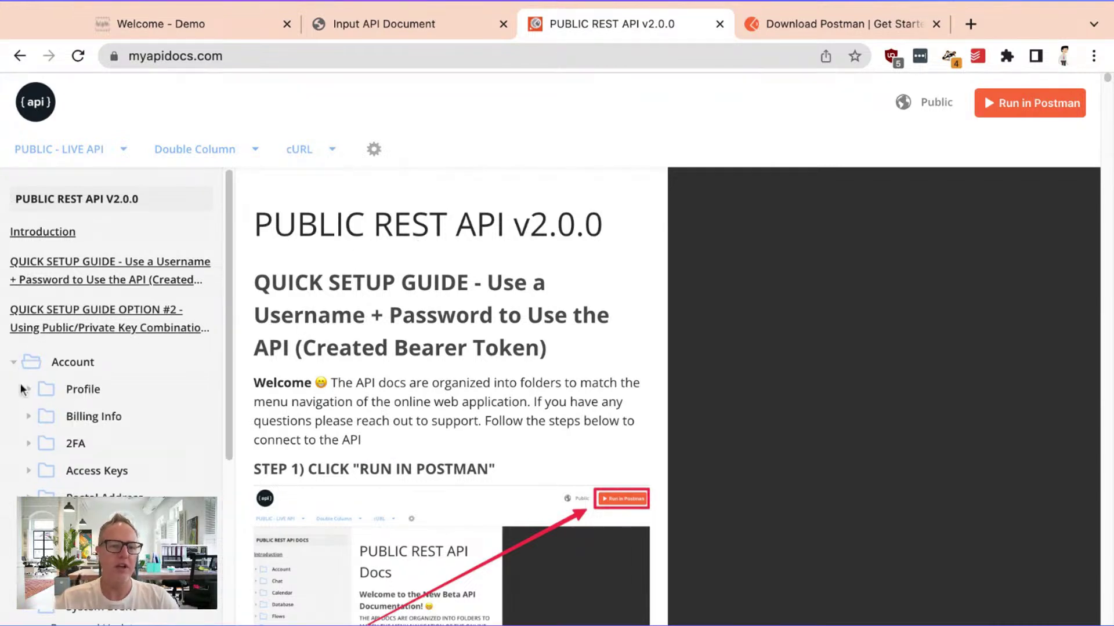
pyautogui.click(27, 472)
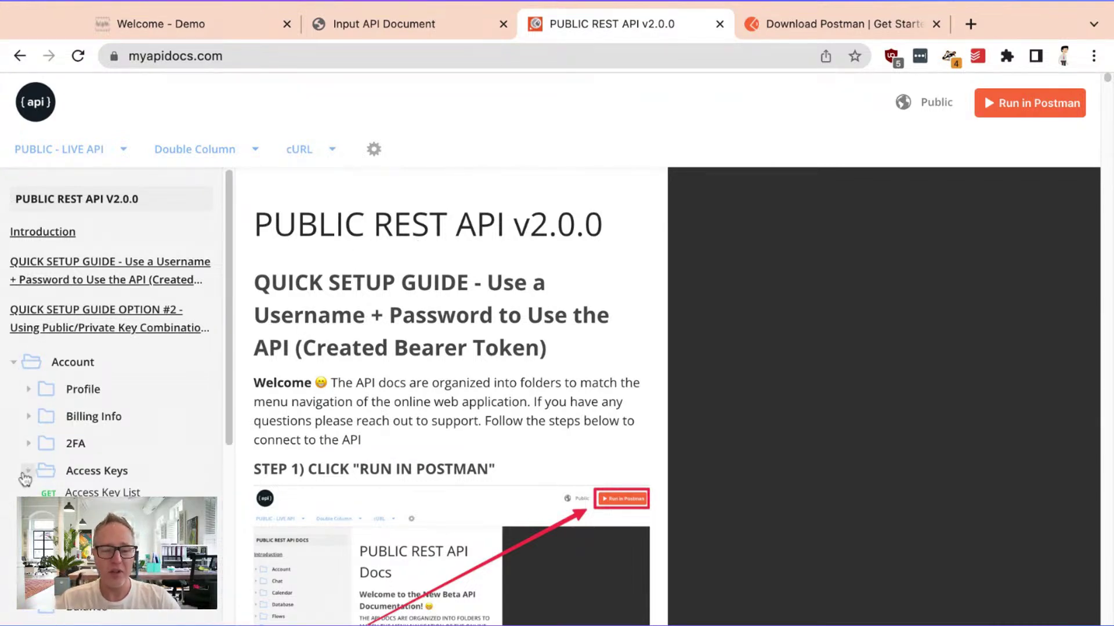
pyautogui.click(27, 445)
pyautogui.click(25, 446)
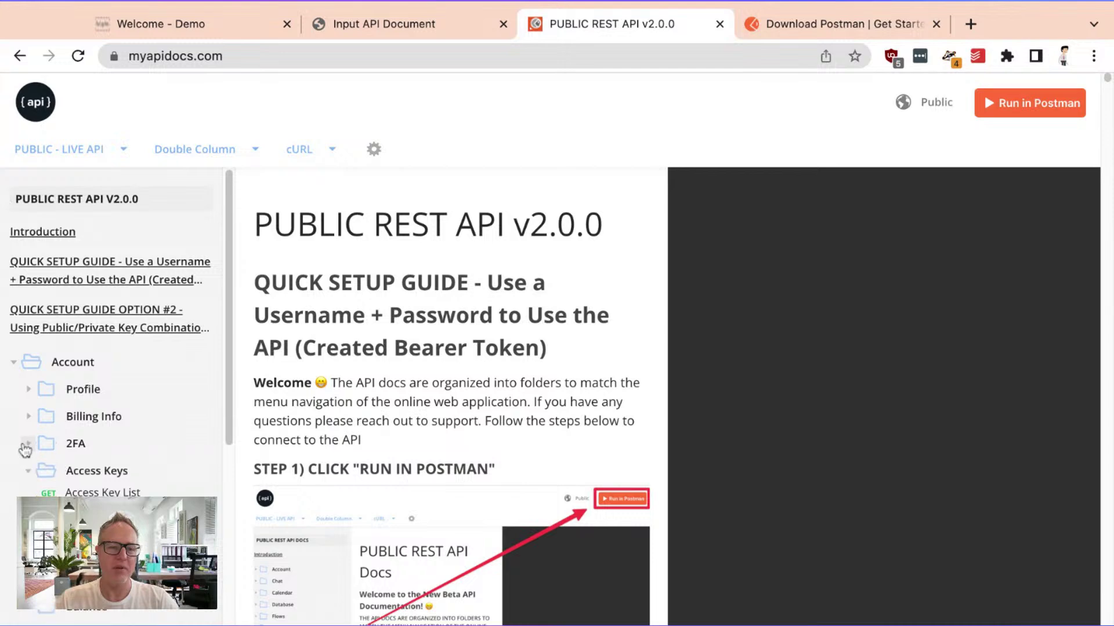
pyautogui.click(28, 471)
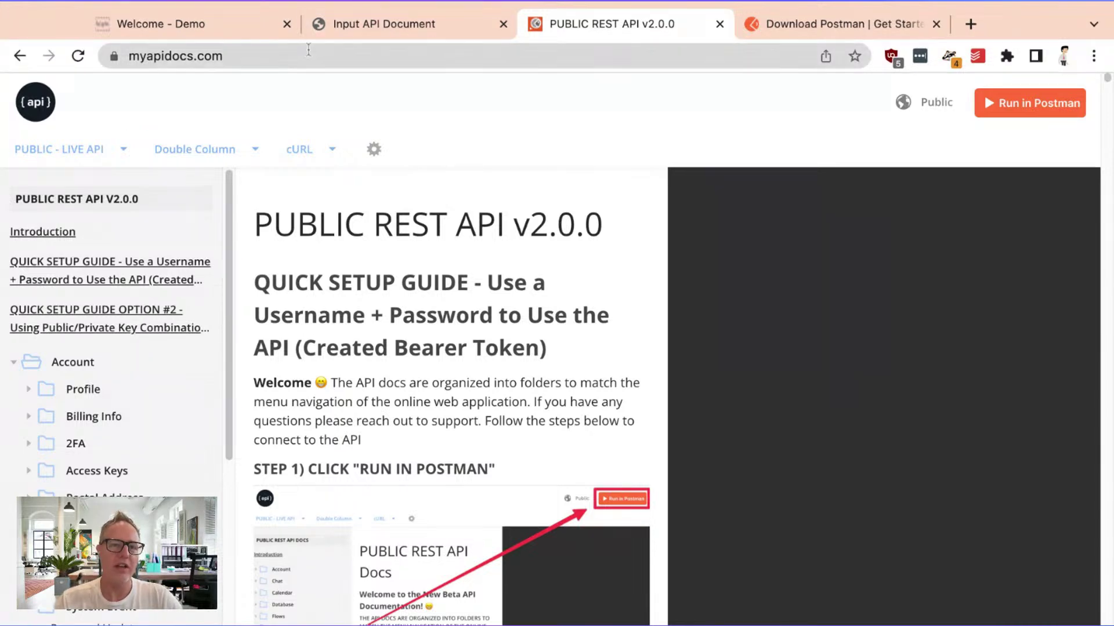
# Step: Return to the Demo account and open the HS Demo form from the database's custom forms list for editing
pyautogui.click(231, 24)
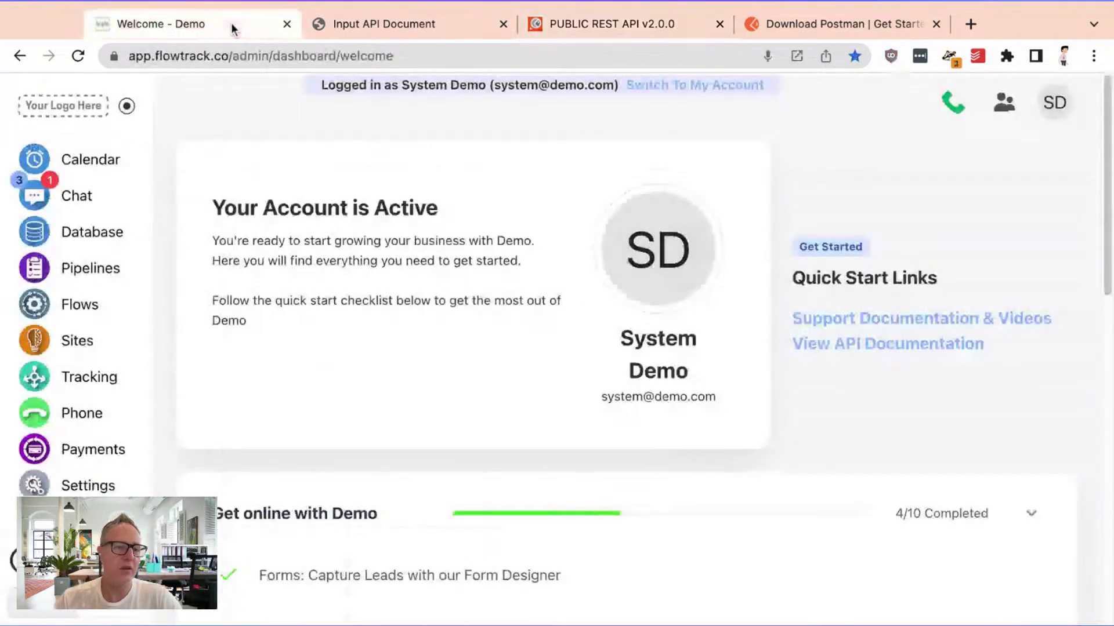
pyautogui.click(118, 238)
pyautogui.click(383, 116)
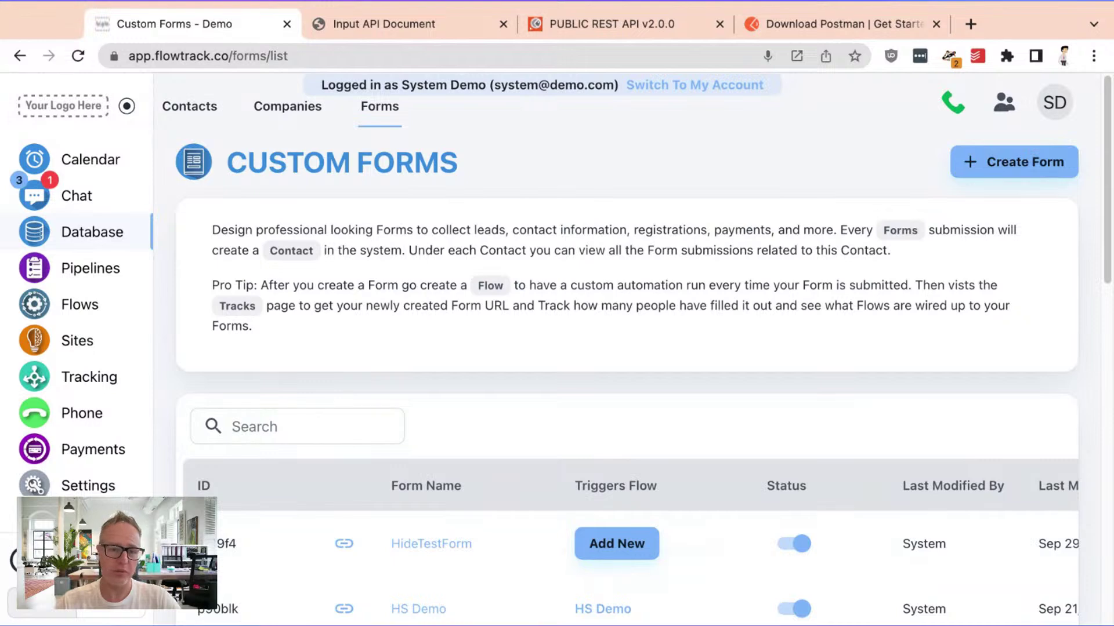
pyautogui.scroll(-3, 413, 365)
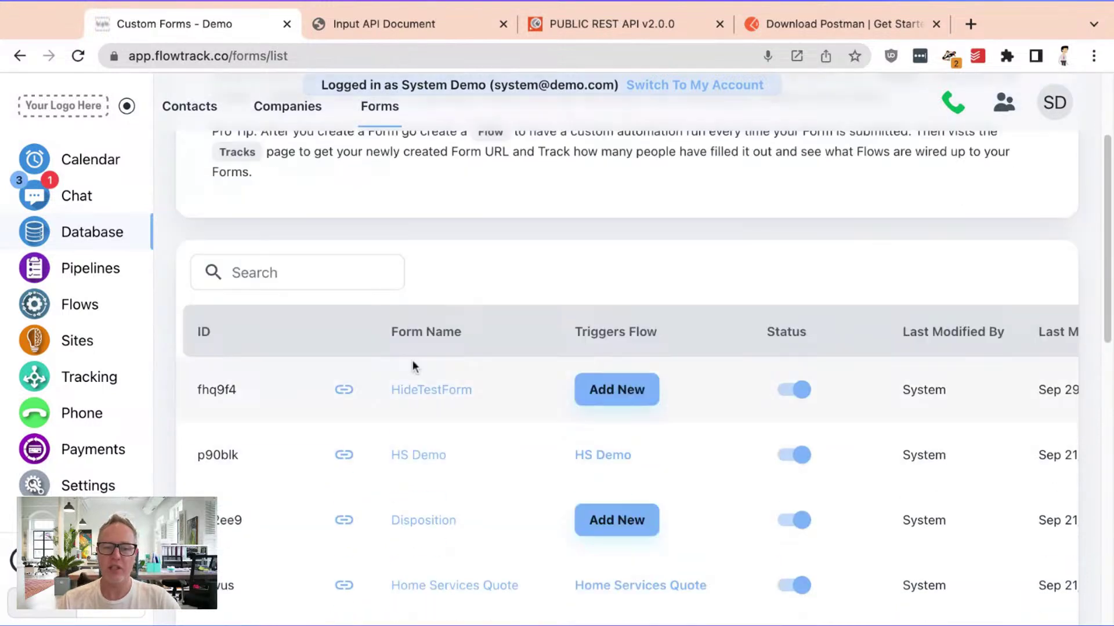
pyautogui.click(421, 458)
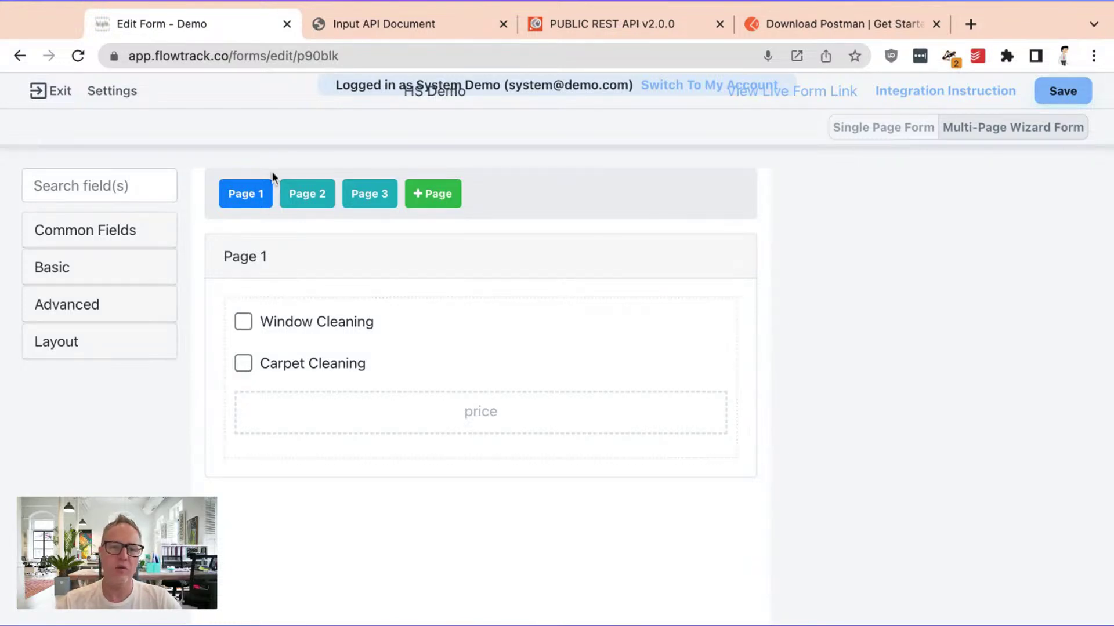
# Step: Review the fields on Page 1 and Page 2 of the HS Demo form, and exit without saving
pyautogui.click(299, 203)
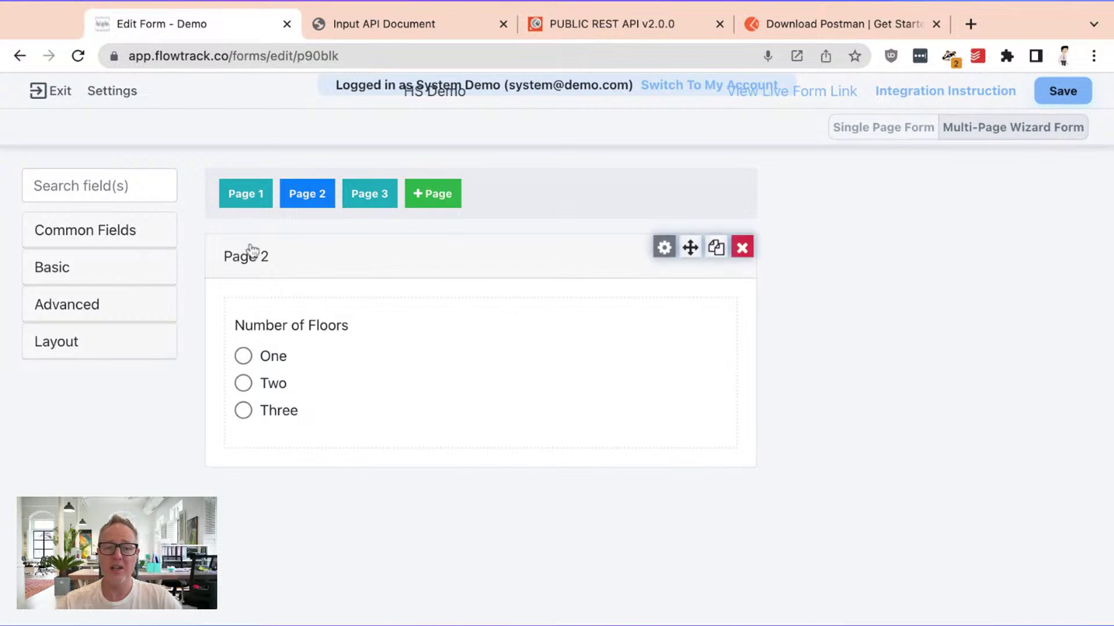
pyautogui.click(235, 196)
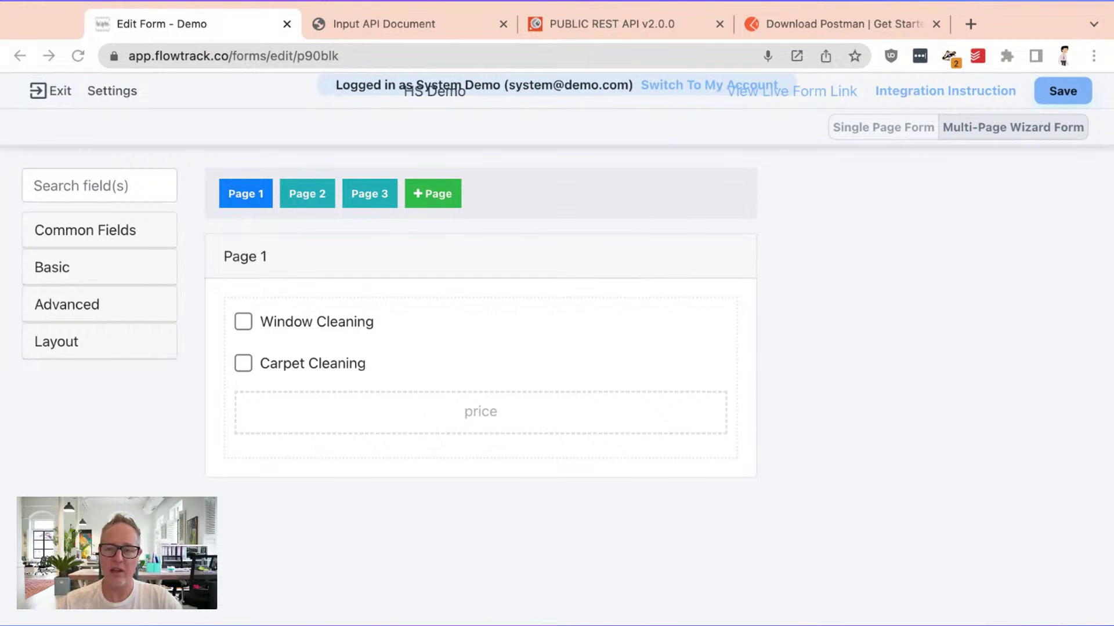
pyautogui.click(48, 99)
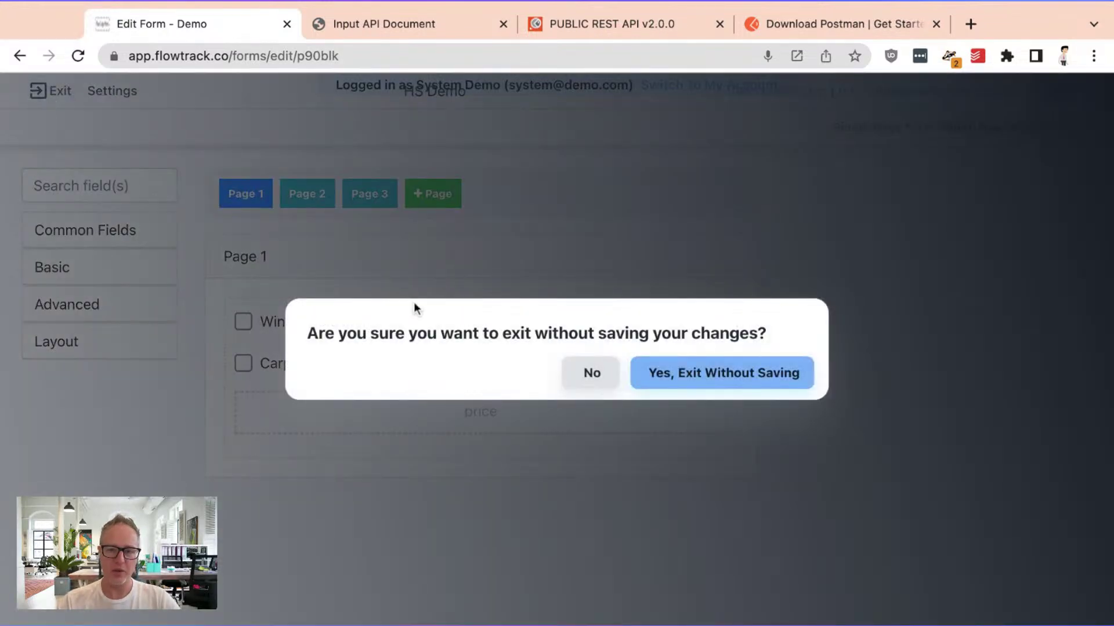
pyautogui.click(714, 372)
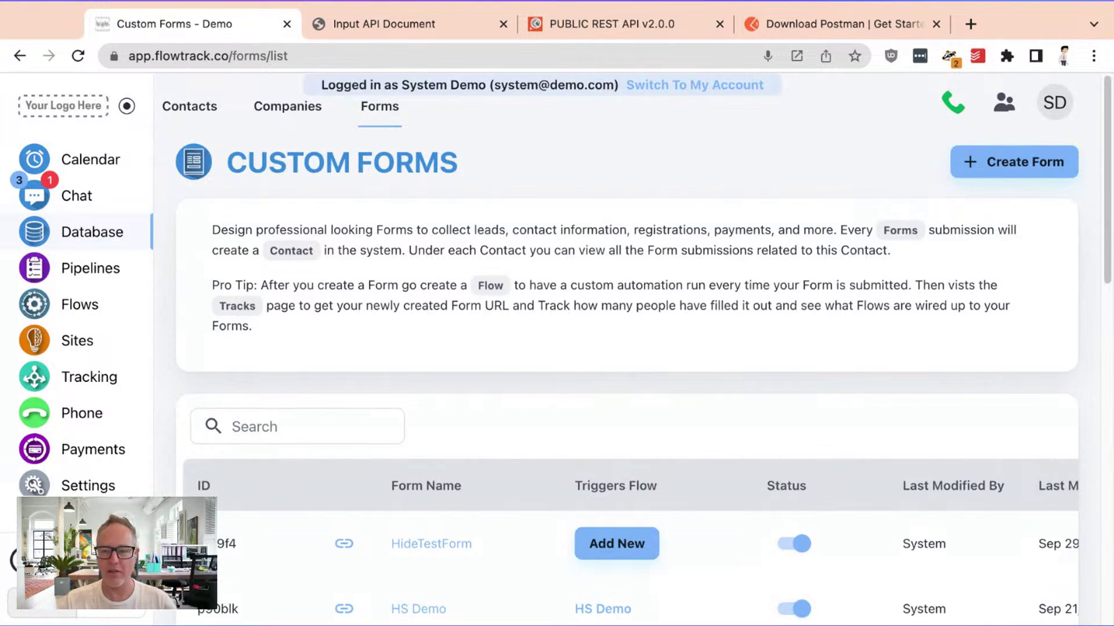
# Step: Open the HS Demo form's integration instructions and show its API integration endpoint
pyautogui.scroll(-1, 816, 371)
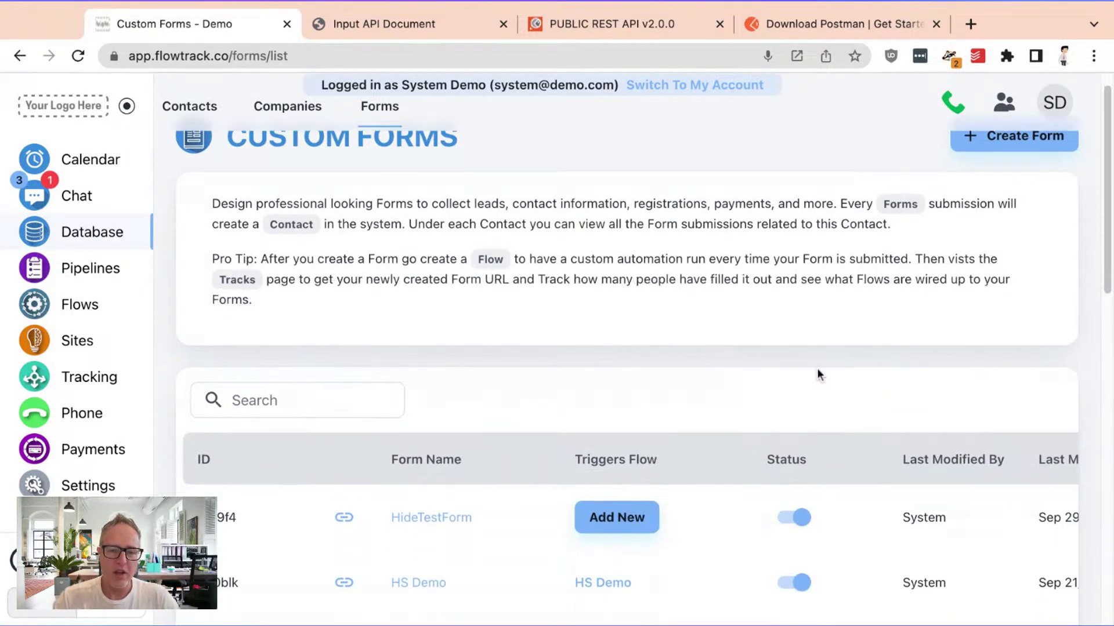
pyautogui.click(343, 576)
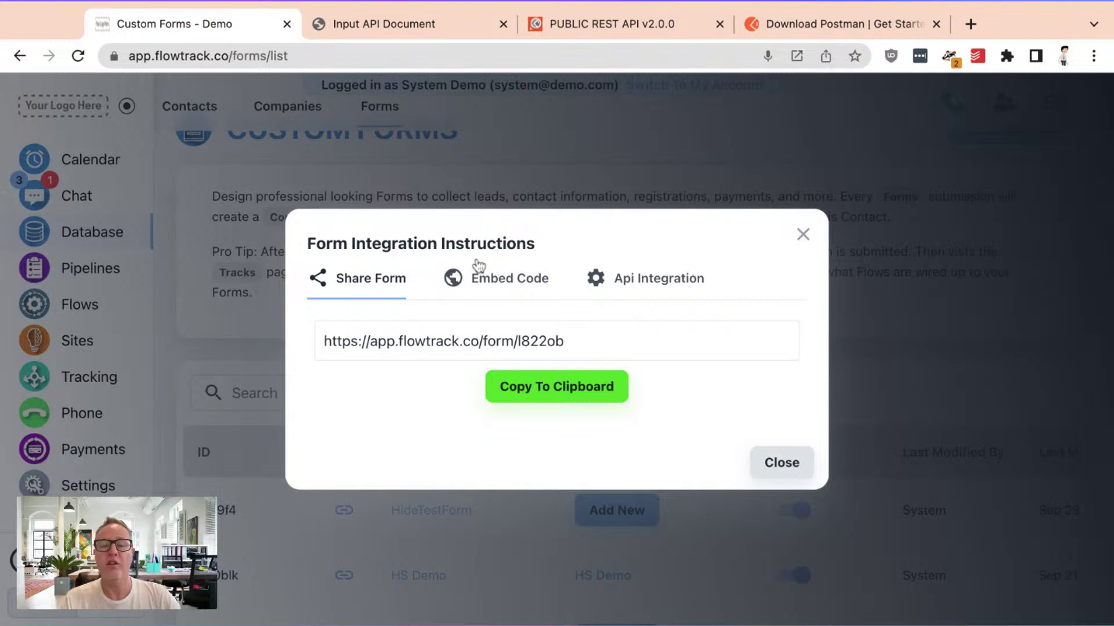
pyautogui.click(631, 283)
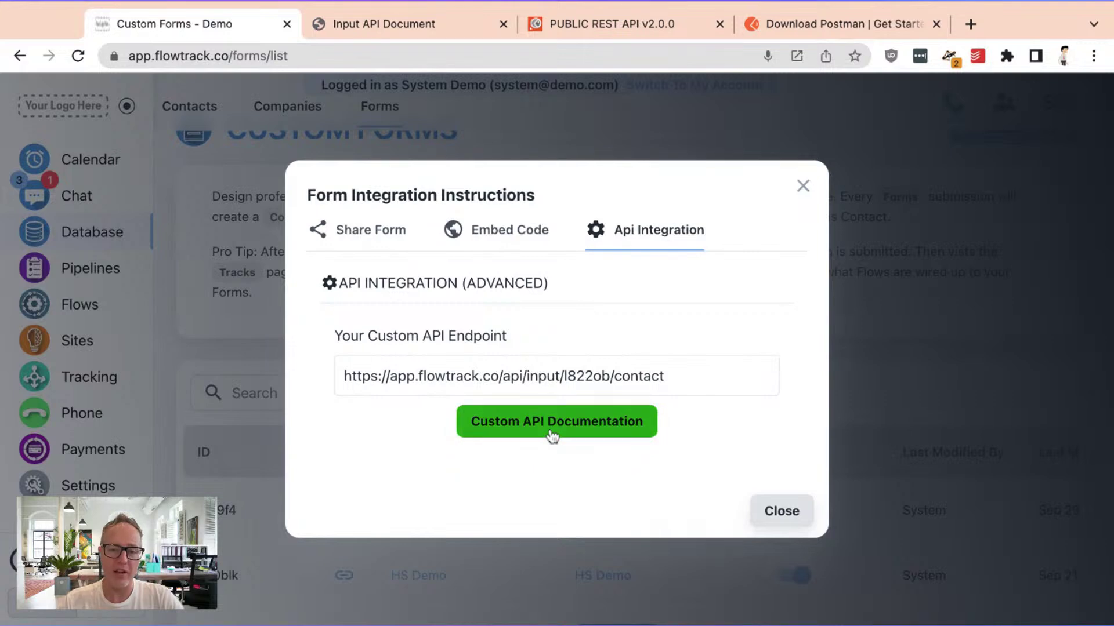
# Step: Switch to the form's Input API Document and find the Contact Create request section
pyautogui.click(406, 23)
pyautogui.scroll(-8, 475, 204)
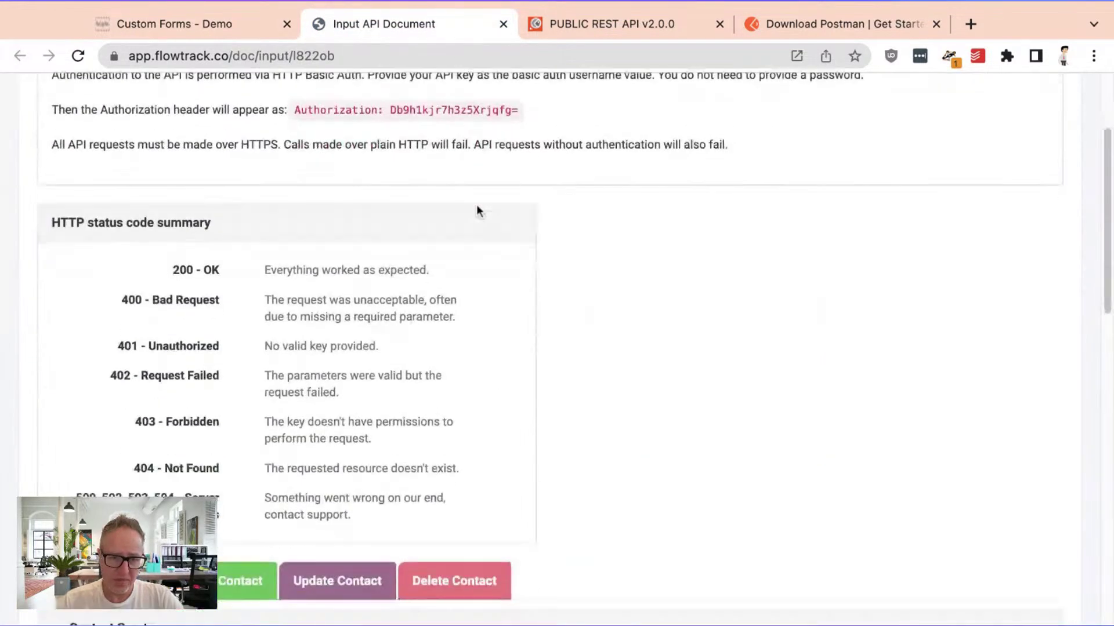
pyautogui.scroll(-3, 476, 204)
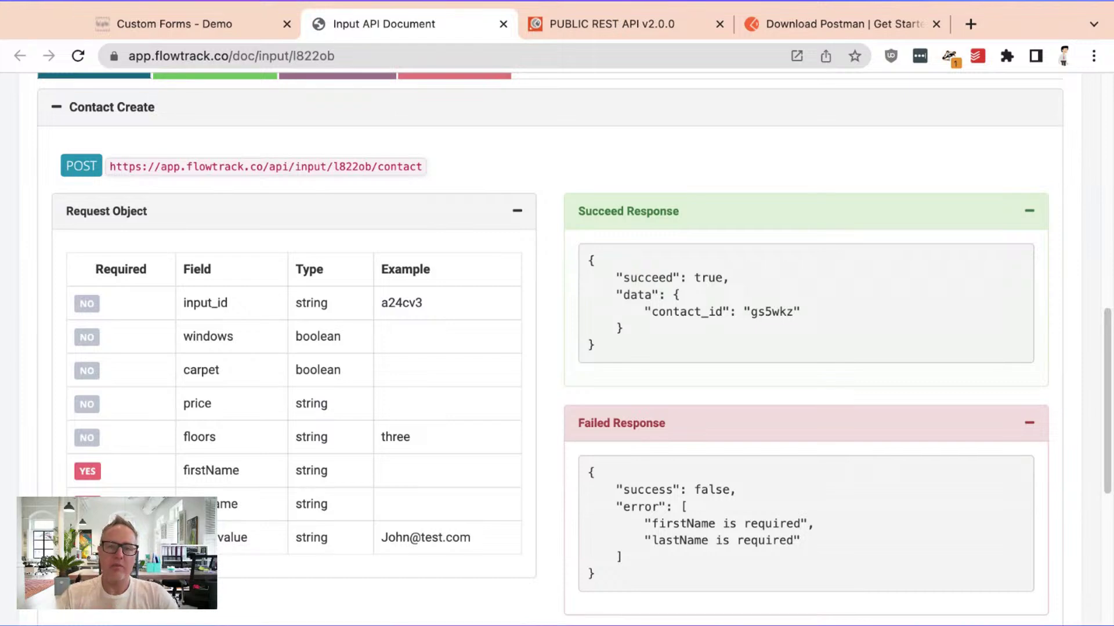
# Step: Copy the form's share link from its integration instructions and open the live form in a new tab
pyautogui.click(185, 23)
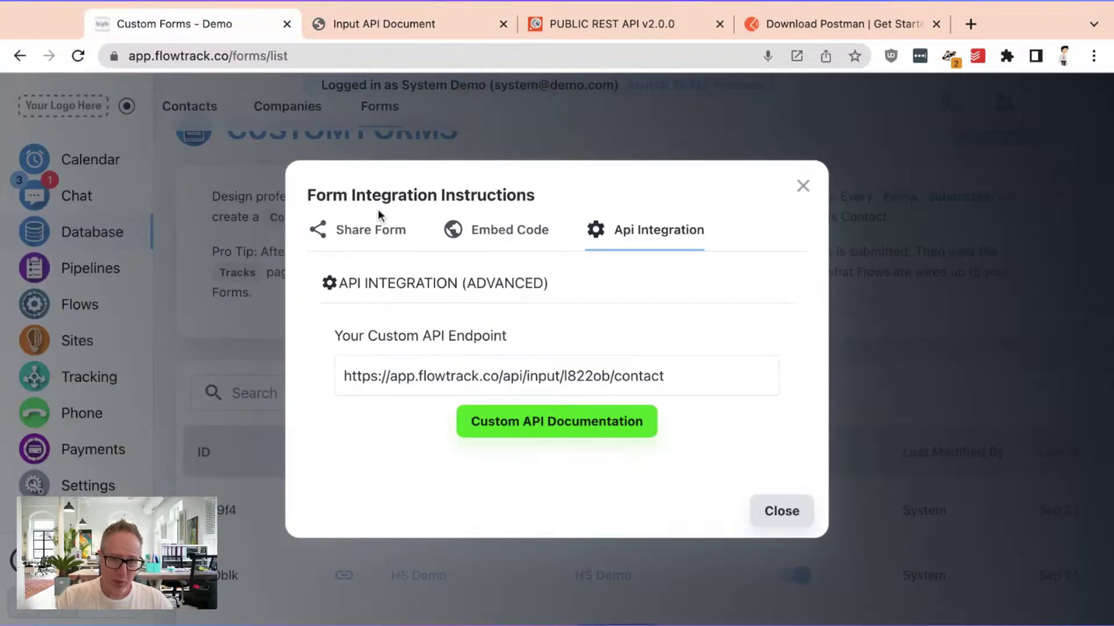
pyautogui.click(378, 238)
pyautogui.click(551, 389)
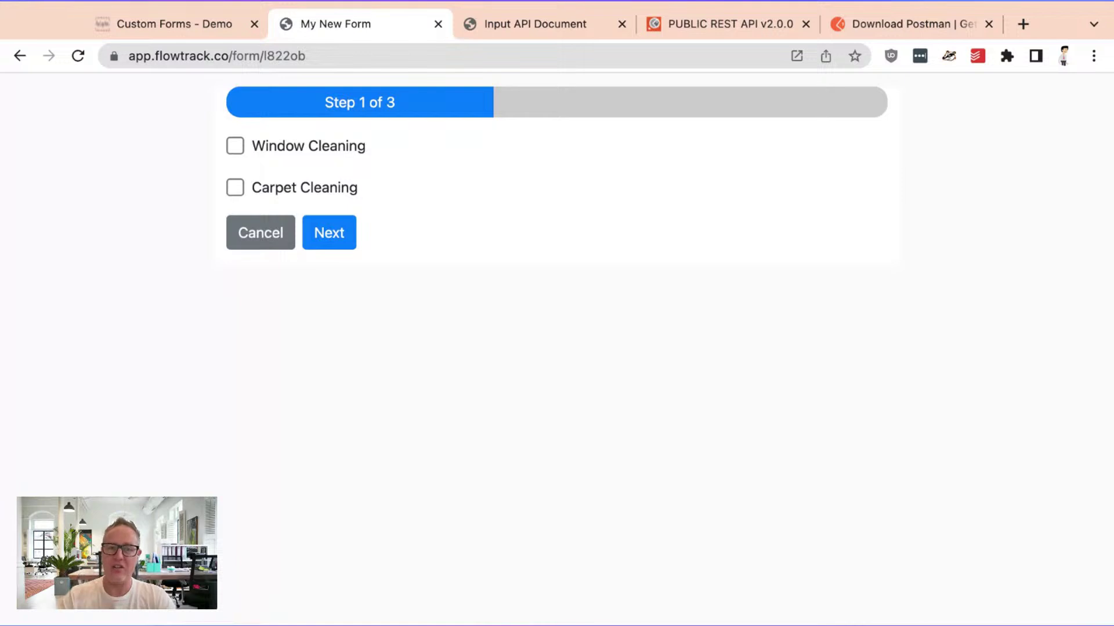
# Step: Return to the Input API Document and examine the Contact Create request object table, including the firstName field
pyautogui.click(512, 23)
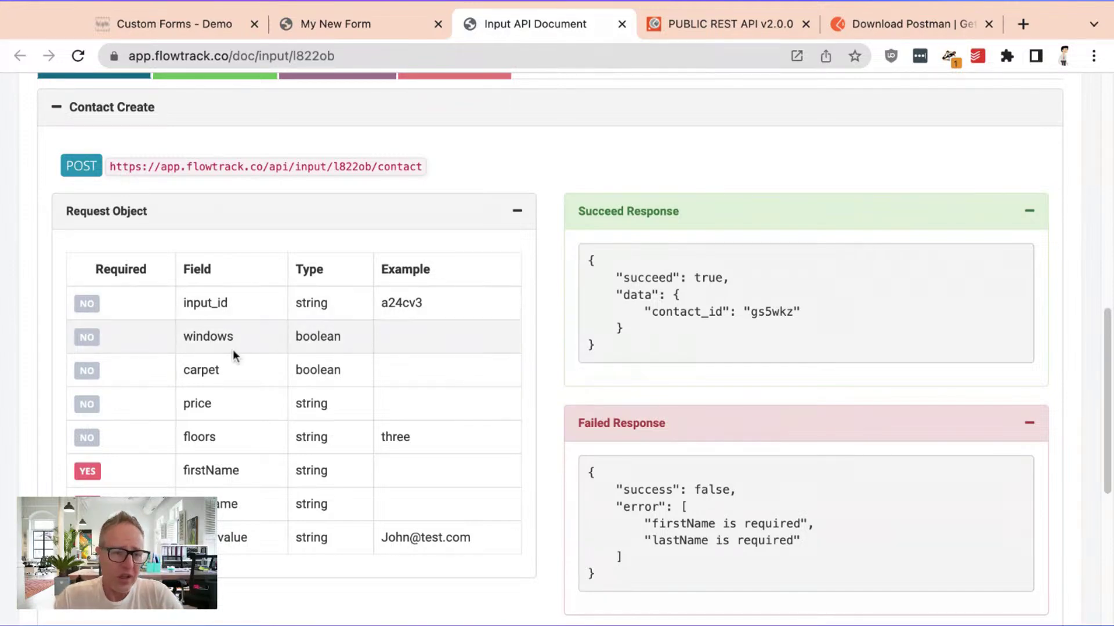
pyautogui.moveTo(85, 264); pyautogui.dragTo(325, 471)
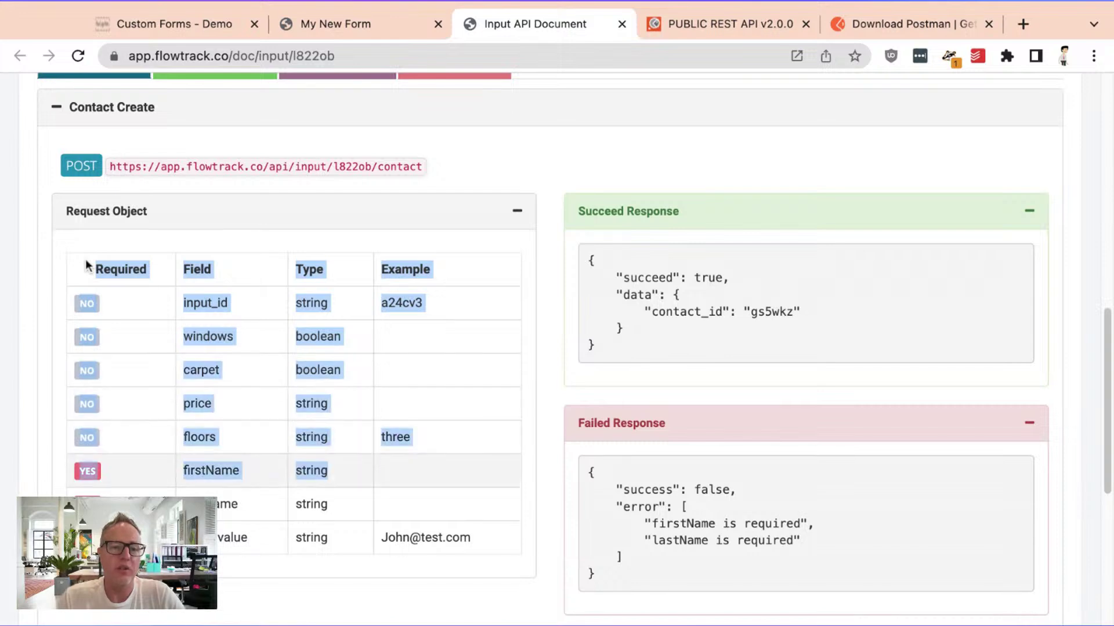
pyautogui.click(383, 454)
pyautogui.press('super+Tab')
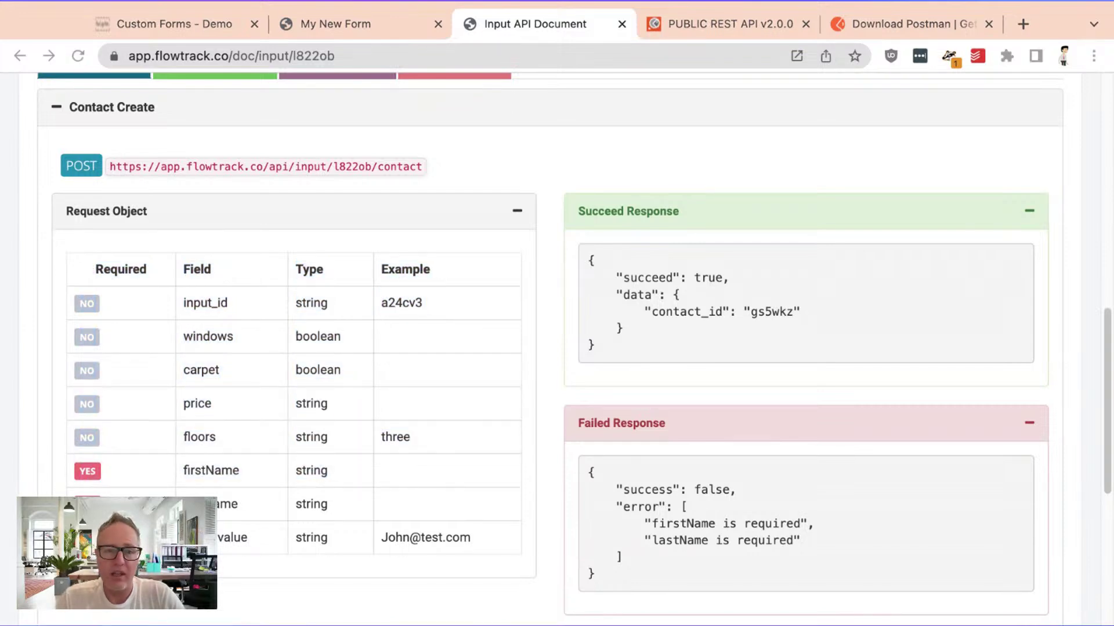
pyautogui.press('super+Tab')
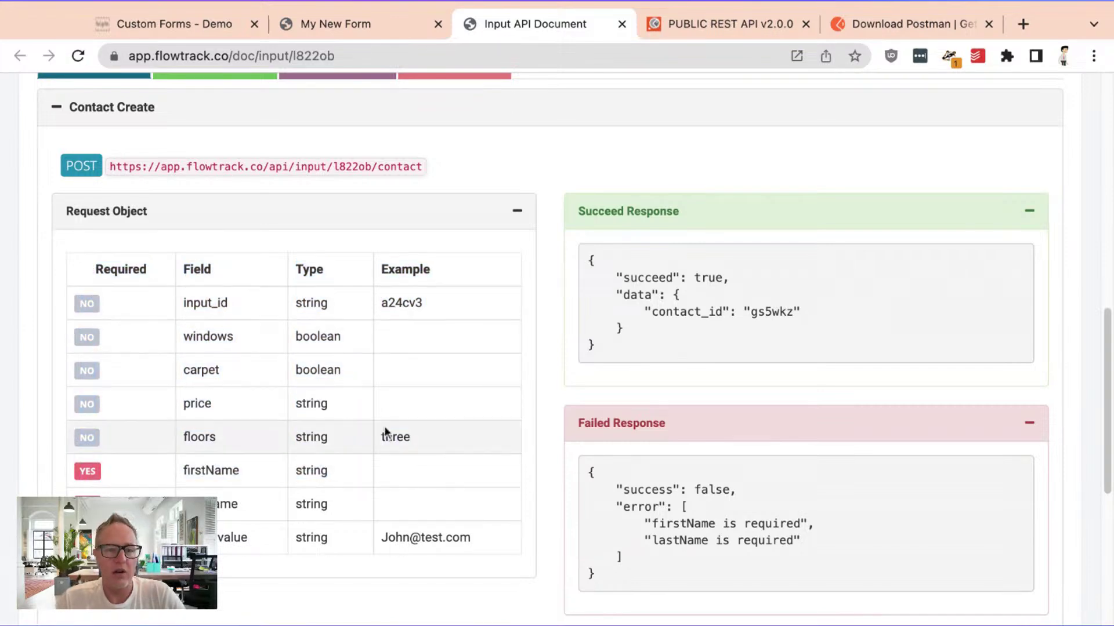
pyautogui.doubleClick(218, 473)
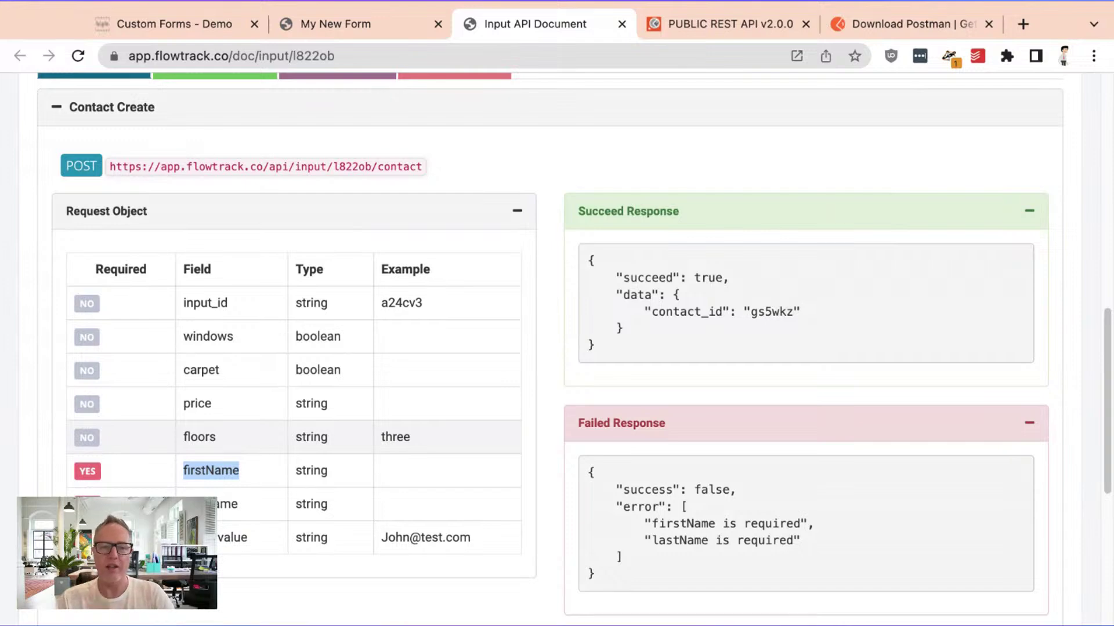
pyautogui.click(249, 426)
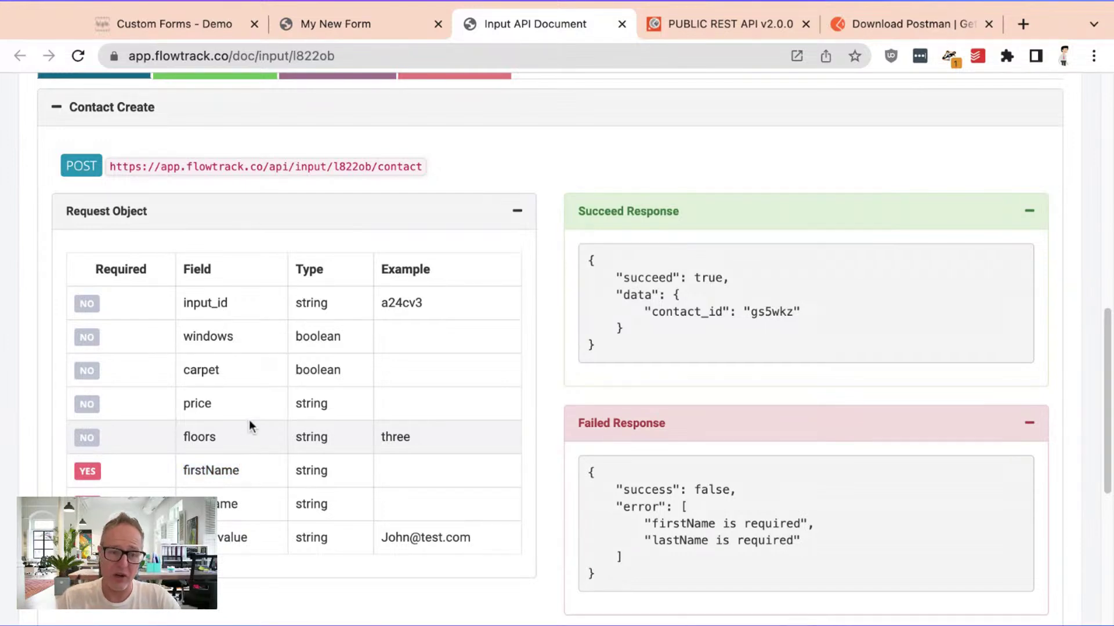
# Step: Examine the windows, carpet, price and floors fields in the request object table and which fields are required
pyautogui.tripleClick(168, 313)
pyautogui.click(168, 312)
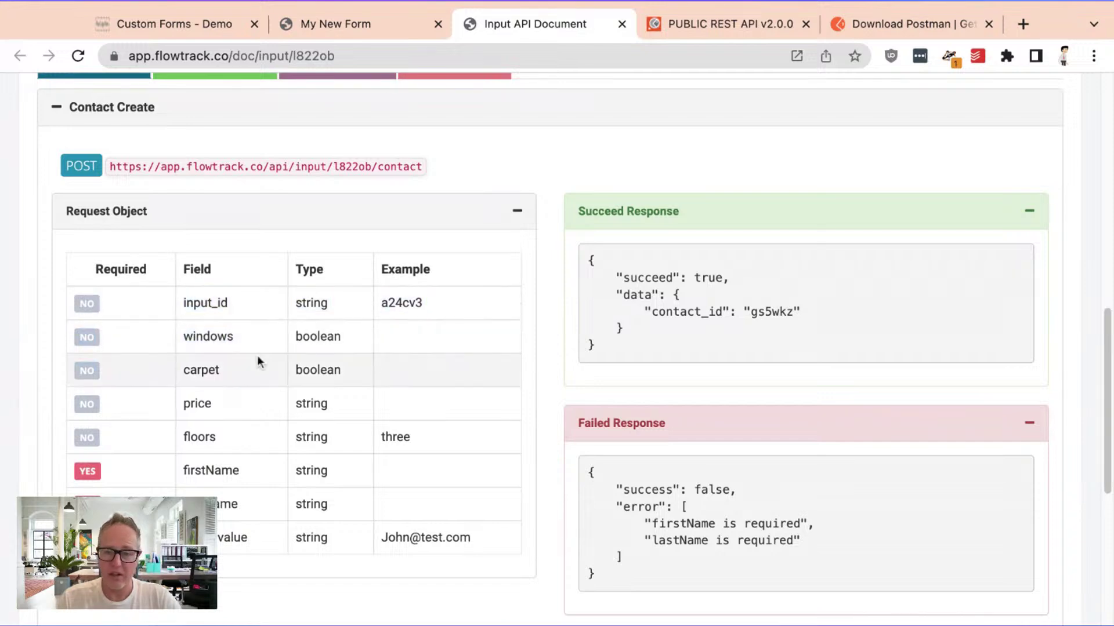
pyautogui.doubleClick(186, 335)
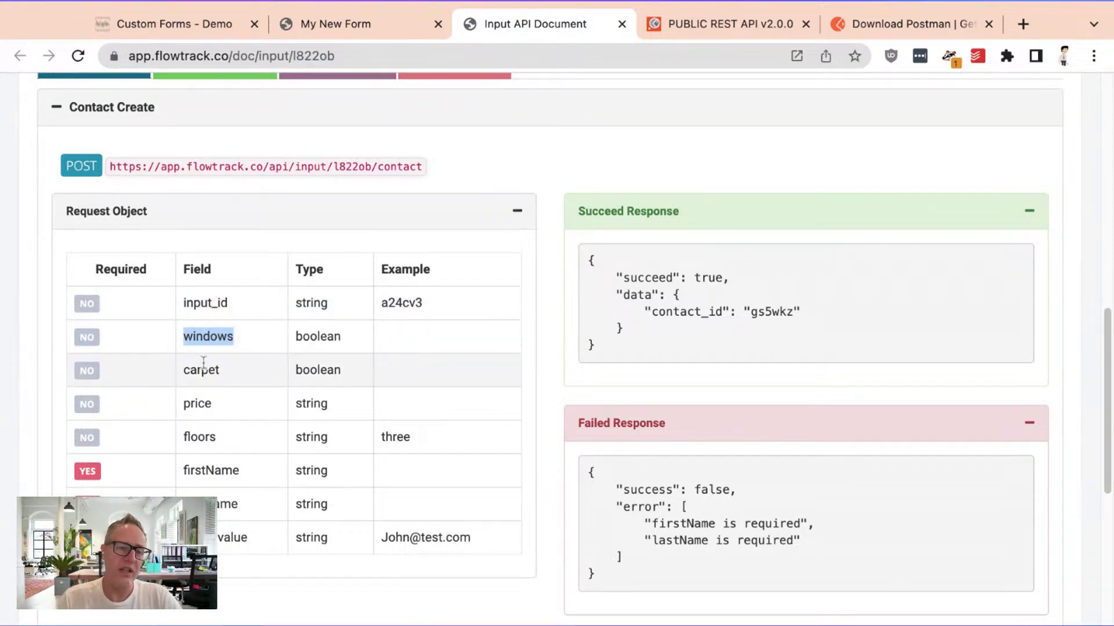
pyautogui.doubleClick(207, 369)
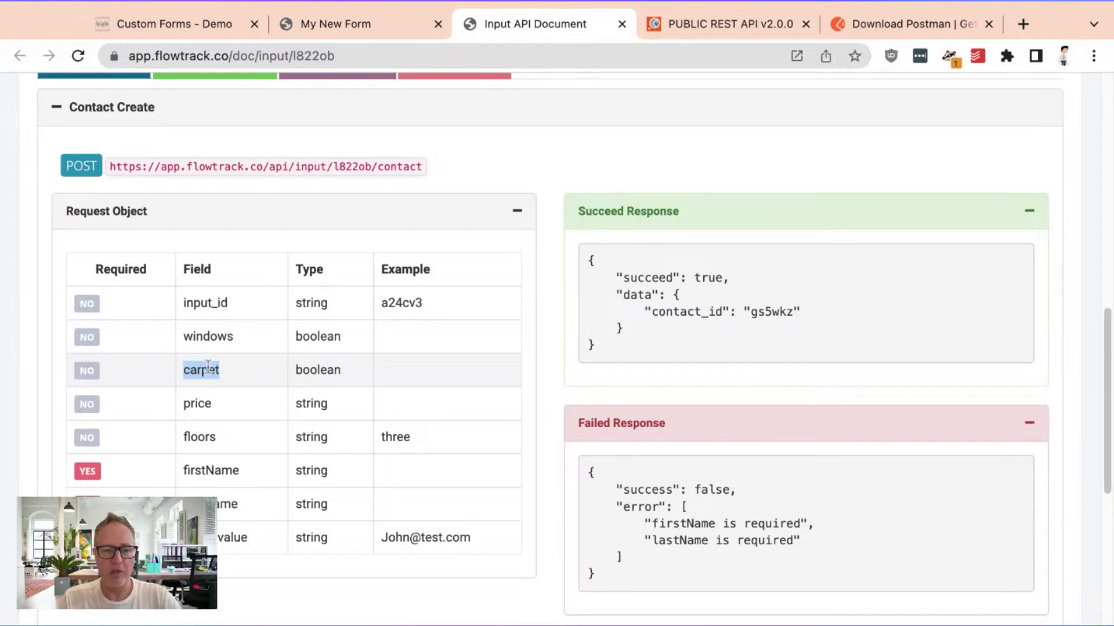
pyautogui.doubleClick(183, 406)
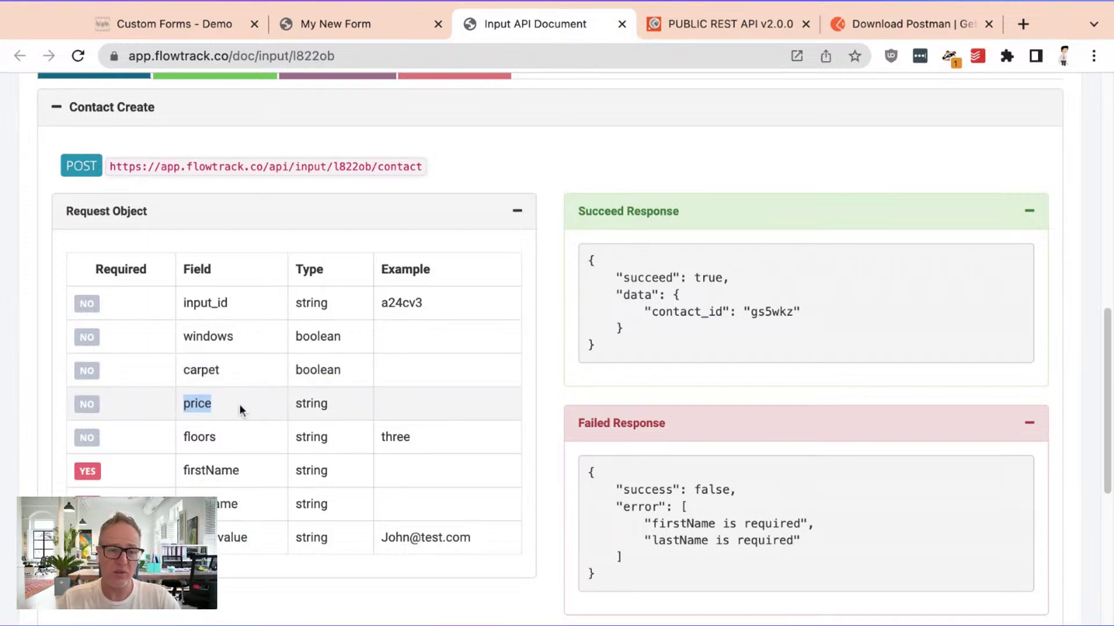
pyautogui.click(212, 440)
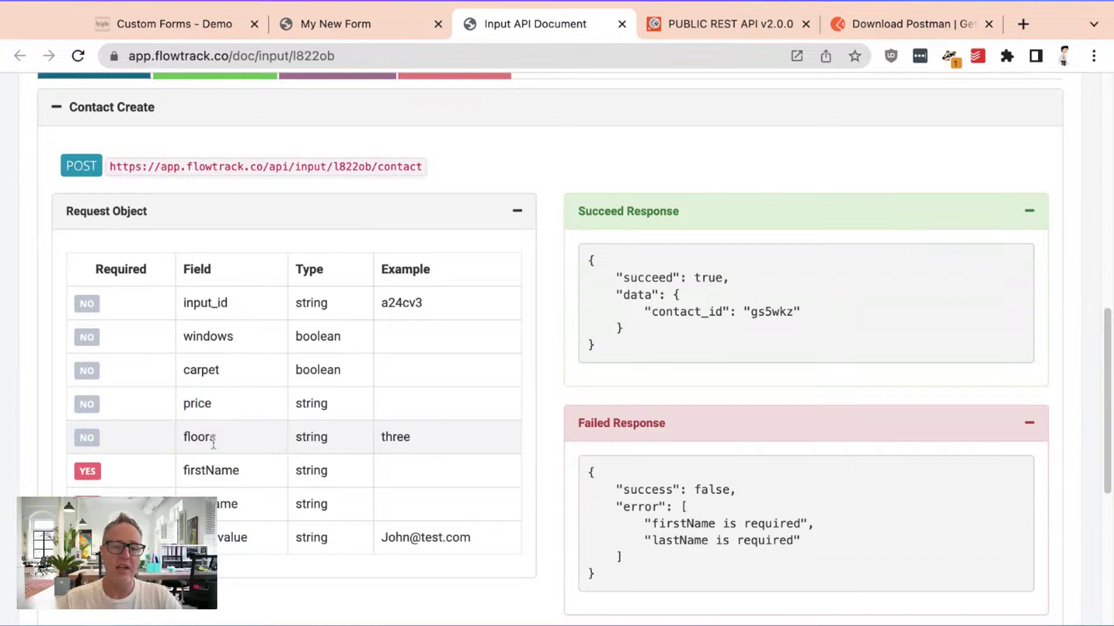
pyautogui.doubleClick(199, 436)
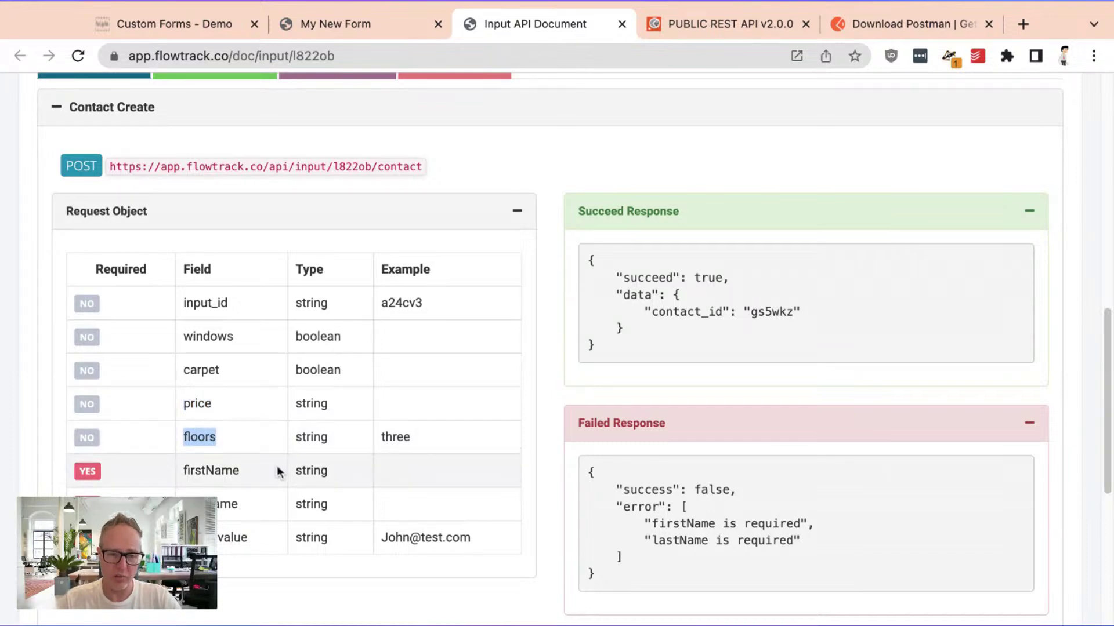
pyautogui.click(228, 468)
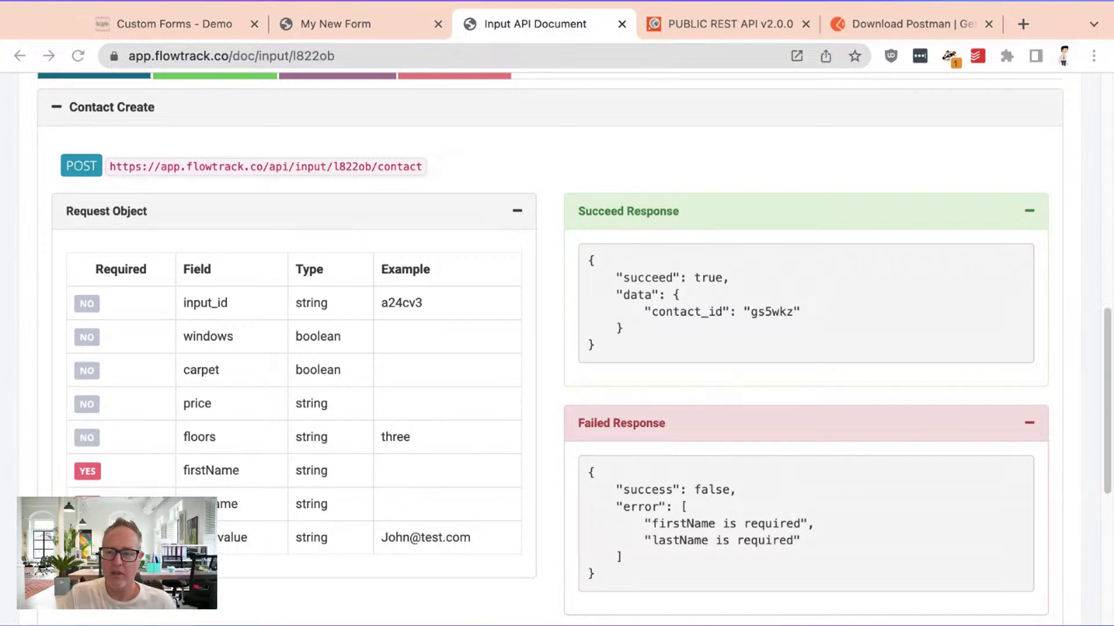
pyautogui.click(64, 430)
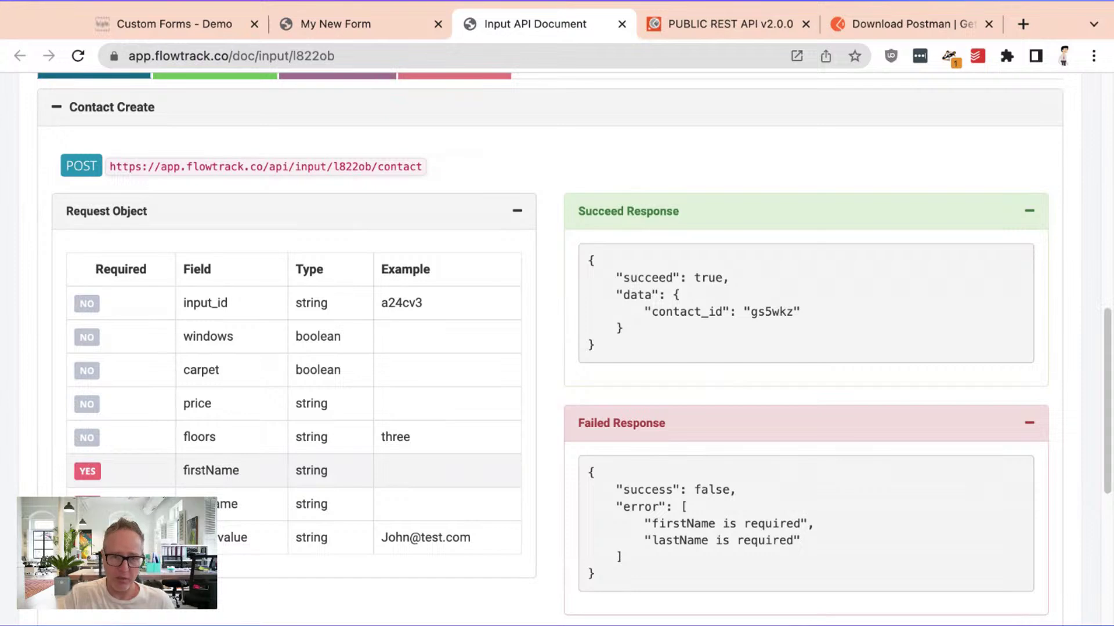
# Step: Highlight the firstName field, return to the custom forms list, dismiss the integration instructions and open the HS Demo form for editing
pyautogui.doubleClick(205, 477)
pyautogui.doubleClick(206, 477)
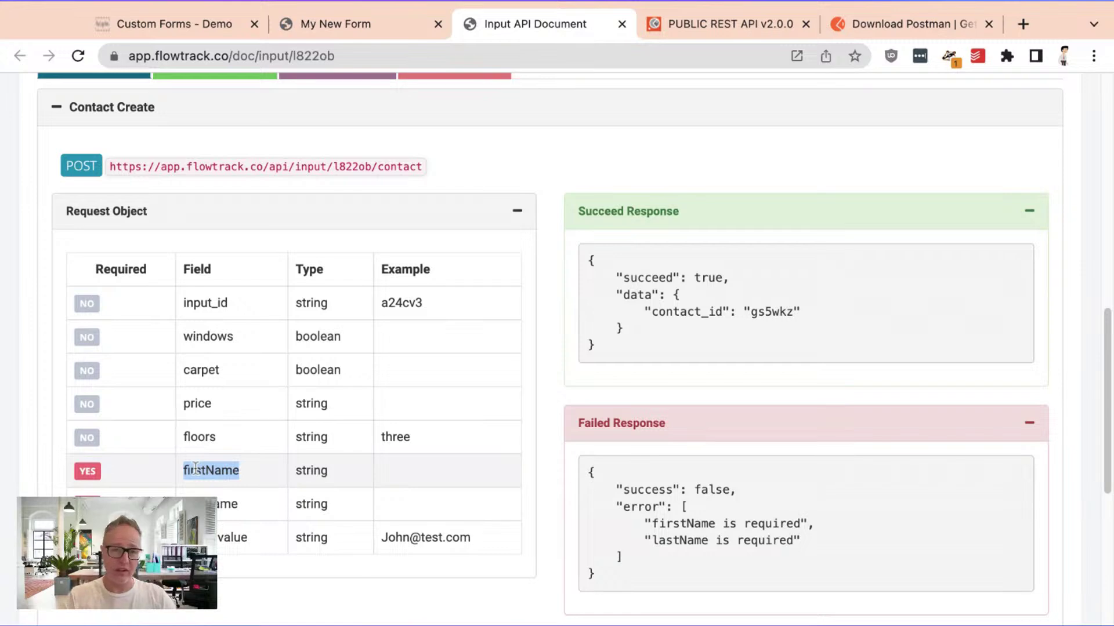
pyautogui.click(369, 24)
pyautogui.click(195, 24)
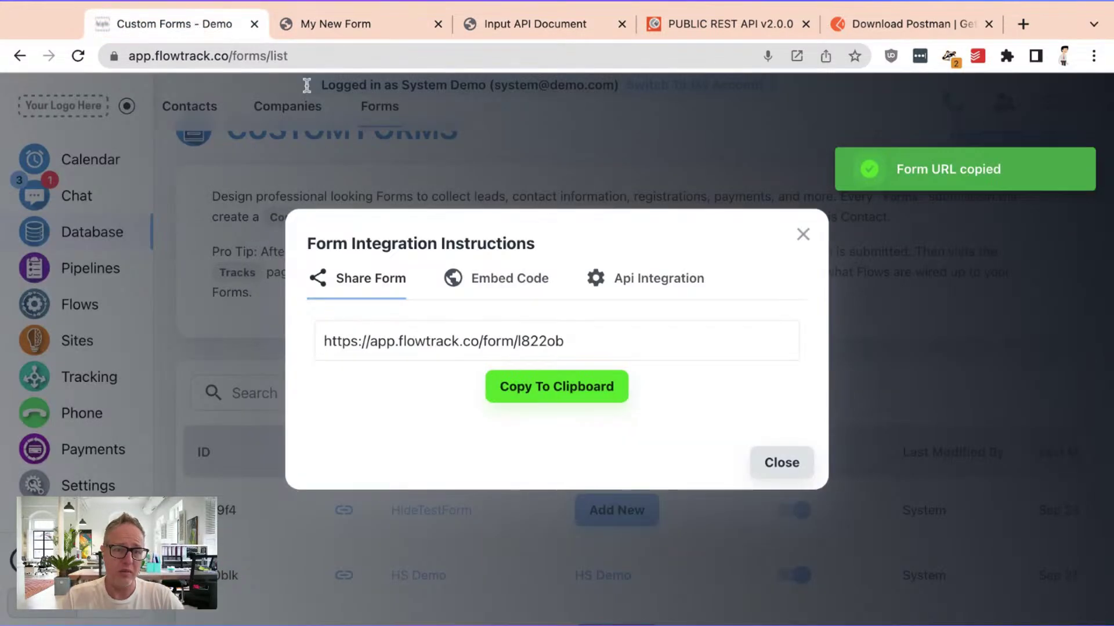
pyautogui.click(787, 467)
pyautogui.scroll(-1, 475, 478)
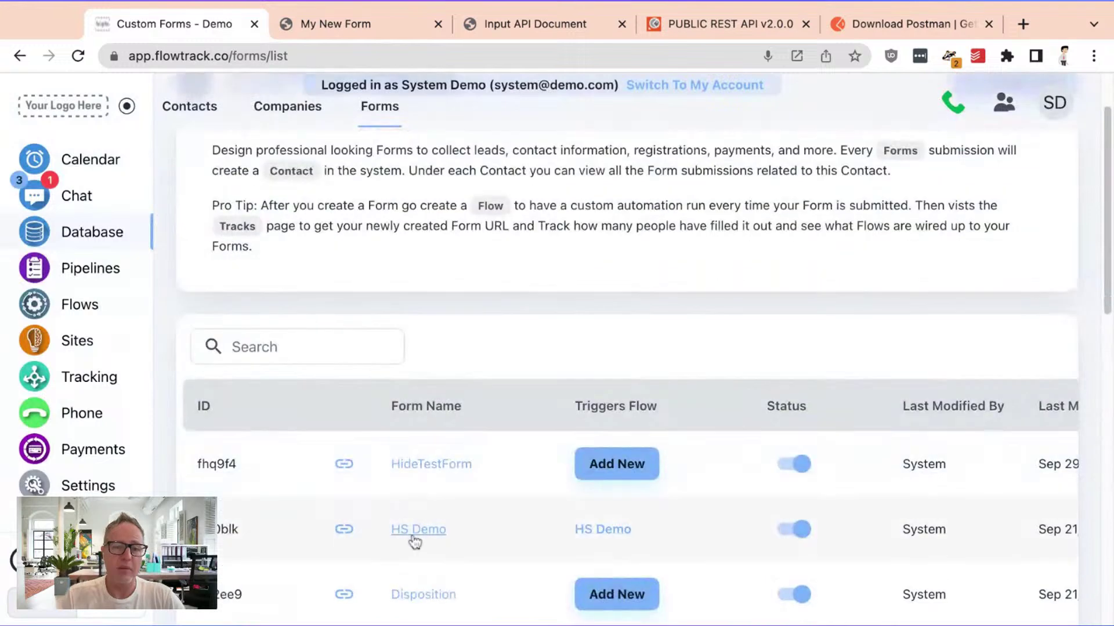
pyautogui.click(419, 532)
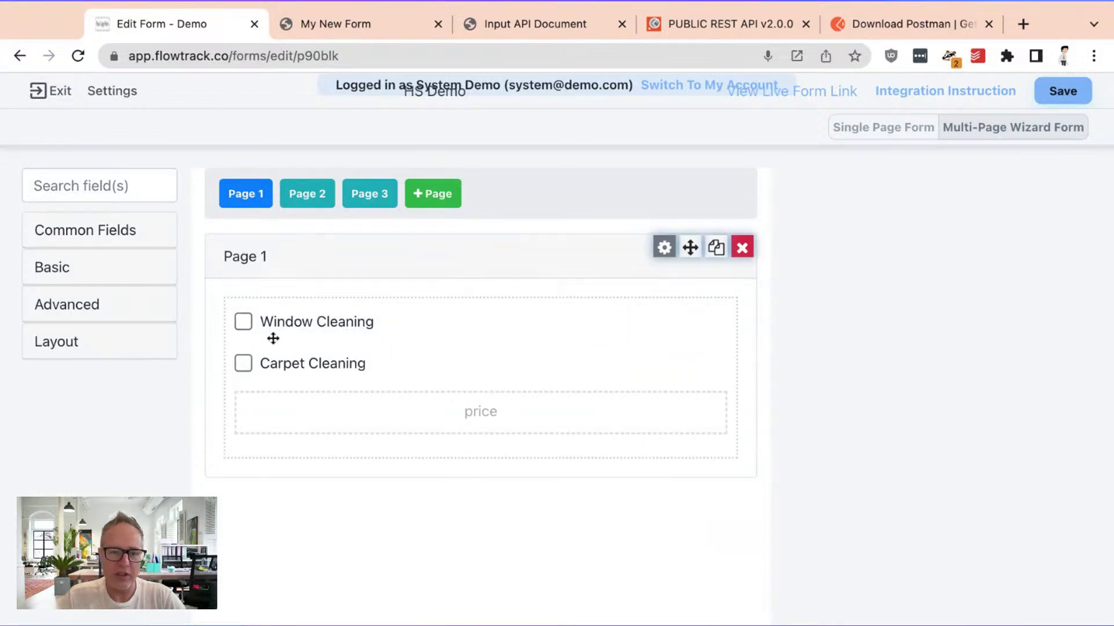
# Step: Open the Window Cleaning checkbox's settings and examine its validation options and property name
pyautogui.moveTo(497, 316)
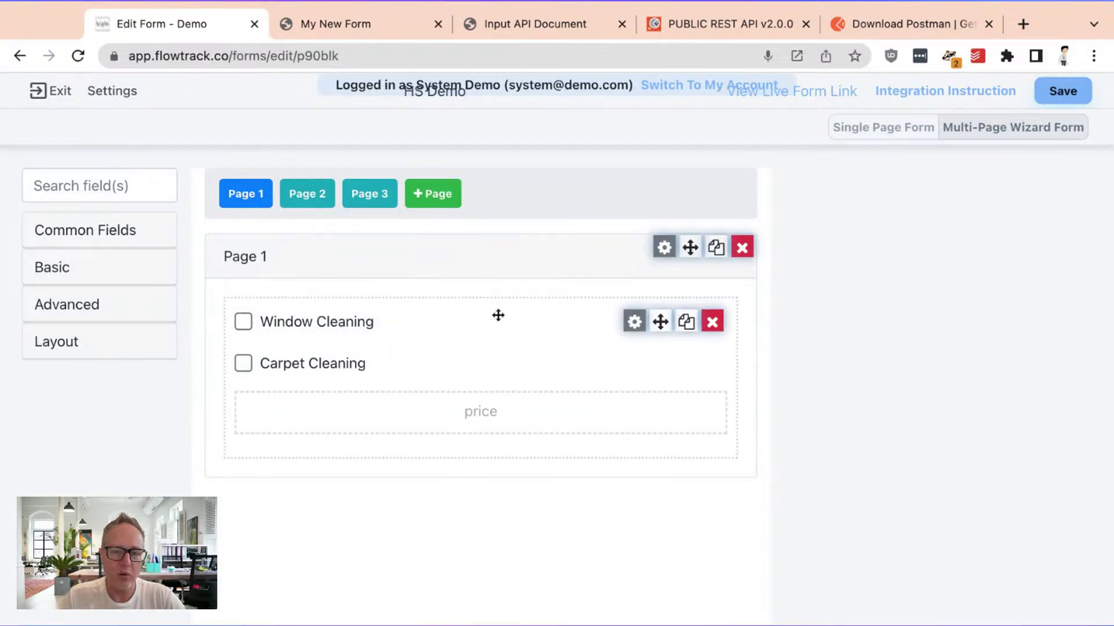
pyautogui.click(634, 321)
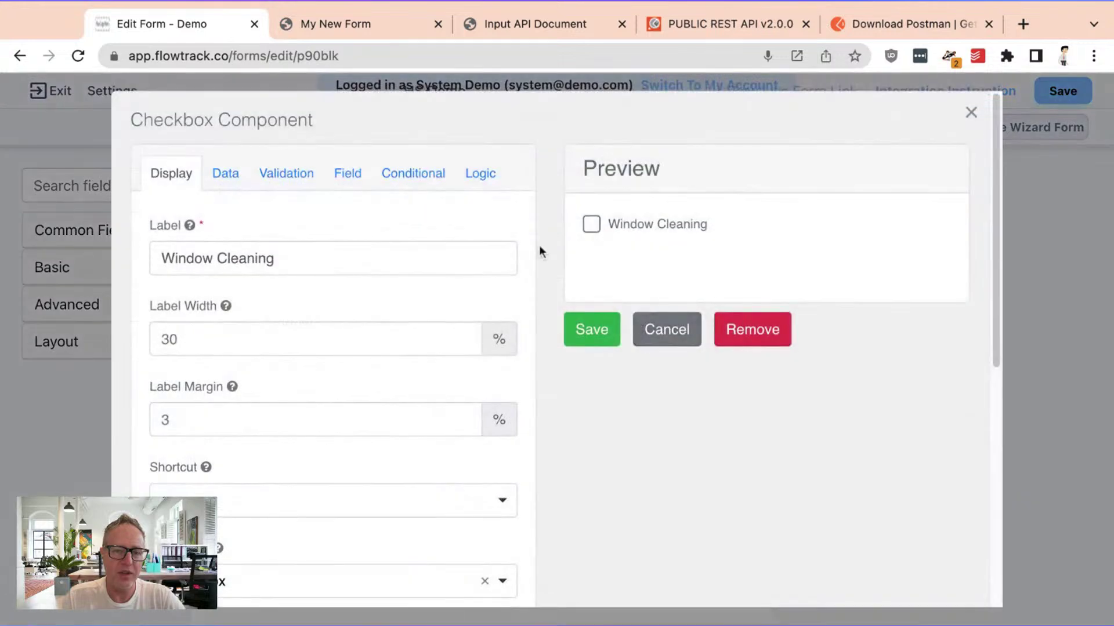
pyautogui.click(231, 174)
pyautogui.click(271, 179)
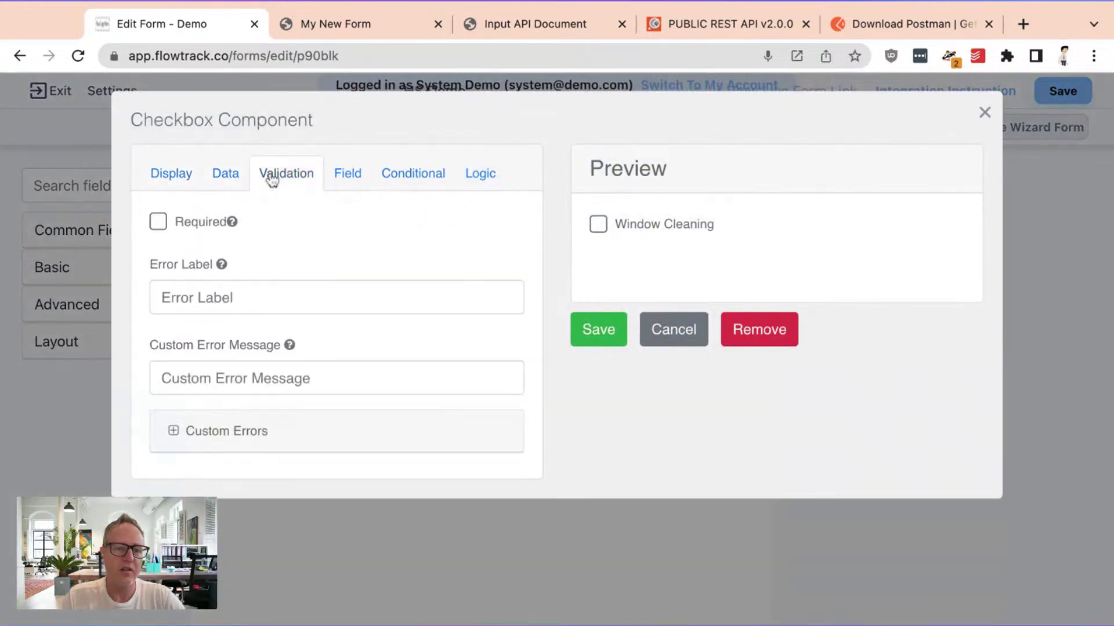
pyautogui.click(348, 174)
pyautogui.click(241, 248)
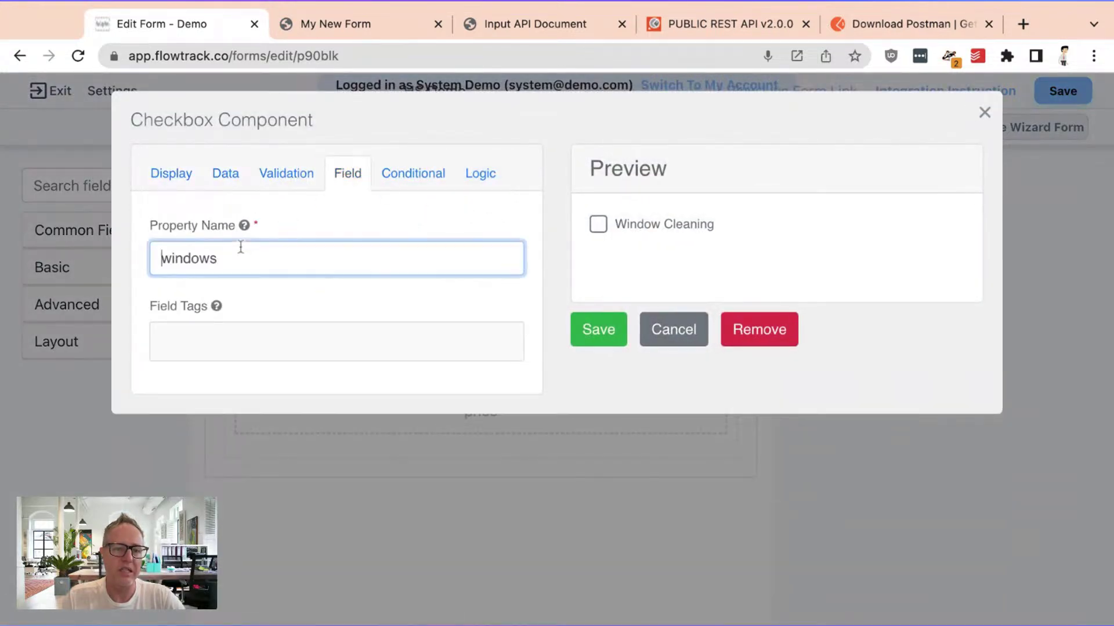
pyautogui.doubleClick(241, 248)
pyautogui.moveTo(243, 228)
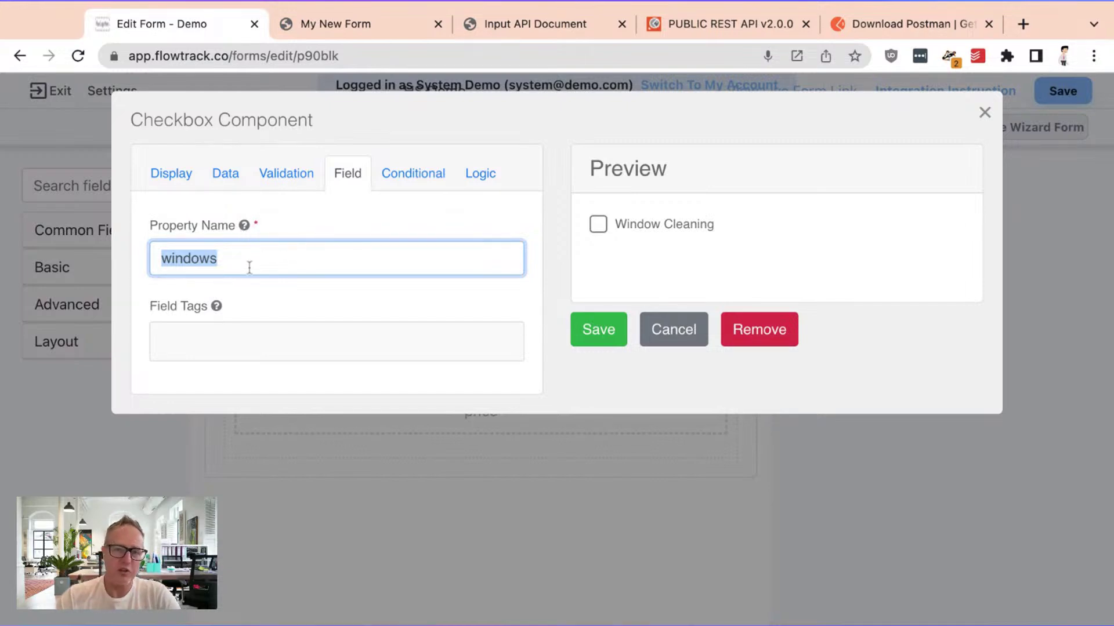
# Step: Return to the Input API Document and examine the windows field, the Contact Create endpoint URL and the request object fields
pyautogui.click(512, 24)
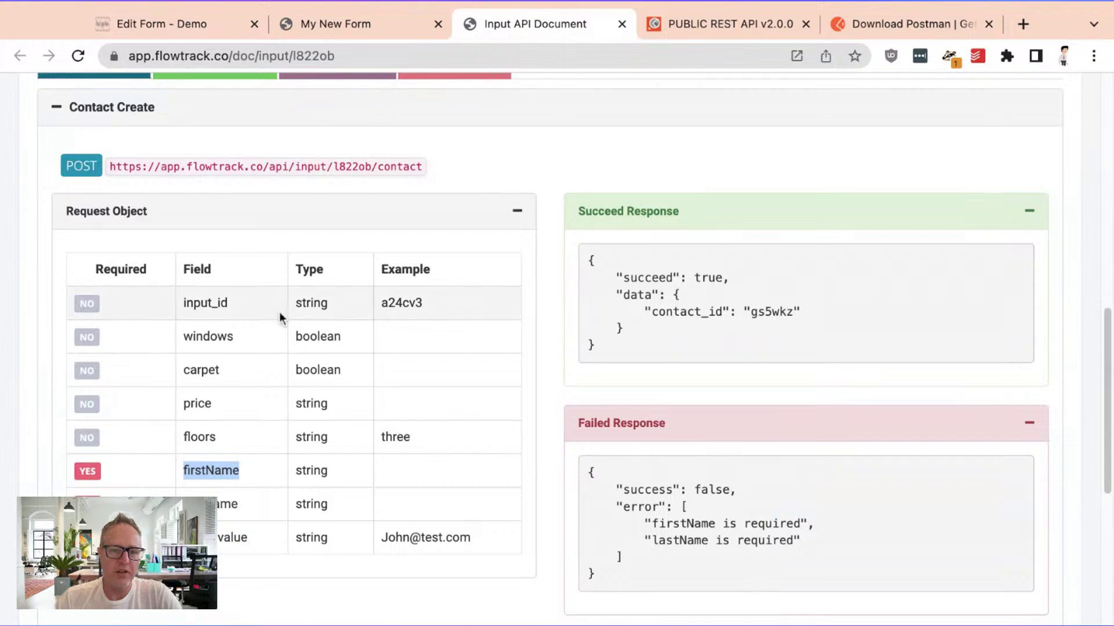
pyautogui.doubleClick(196, 335)
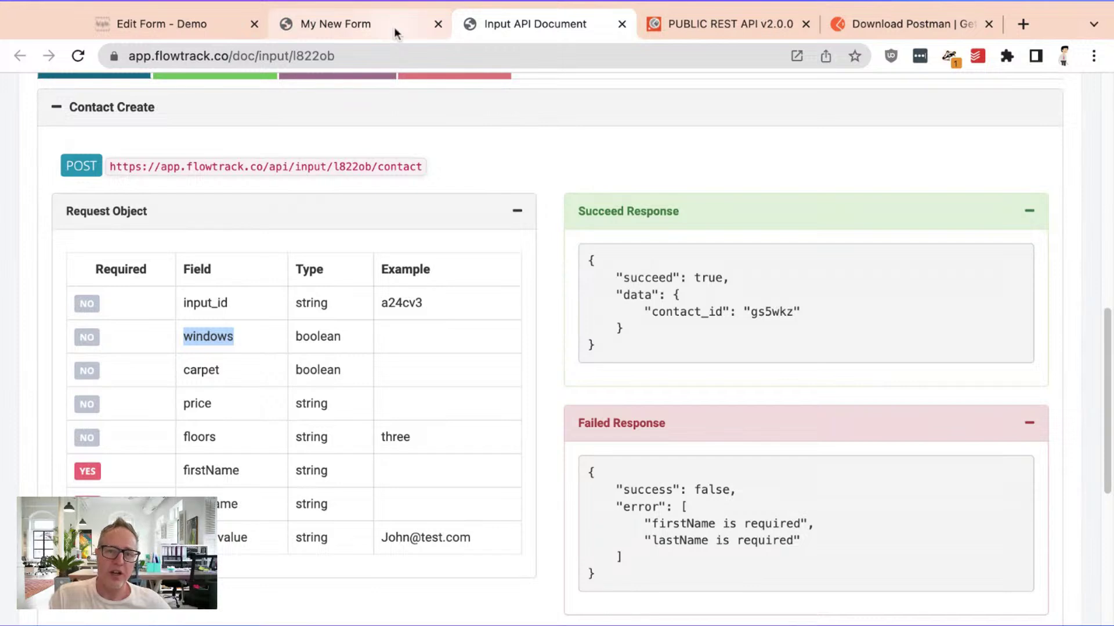
pyautogui.moveTo(423, 168); pyautogui.dragTo(136, 168)
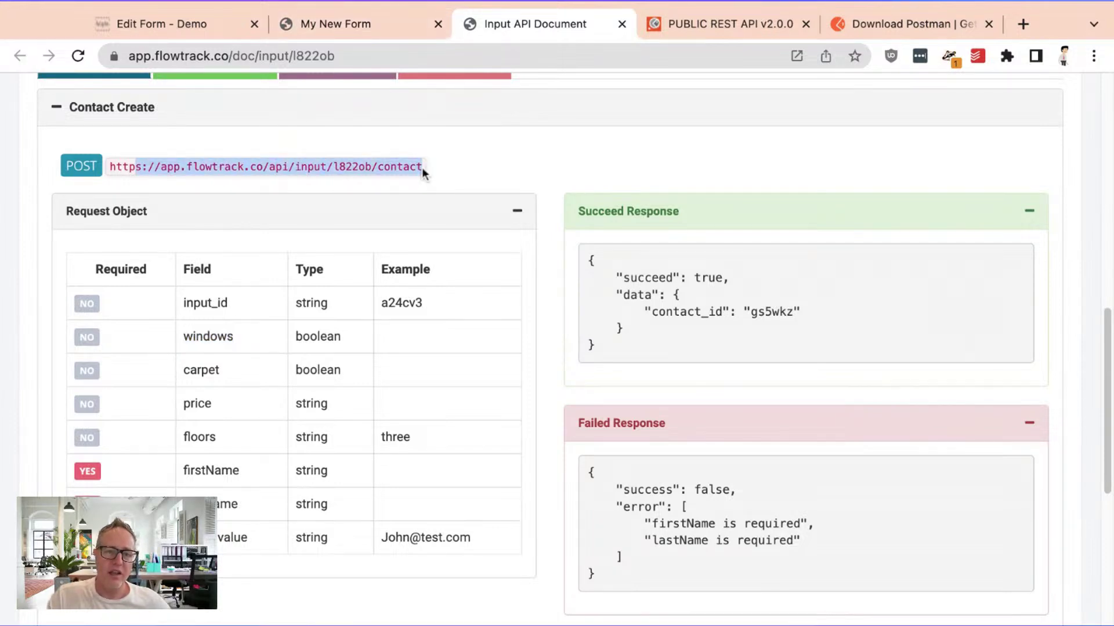
pyautogui.tripleClick(109, 168)
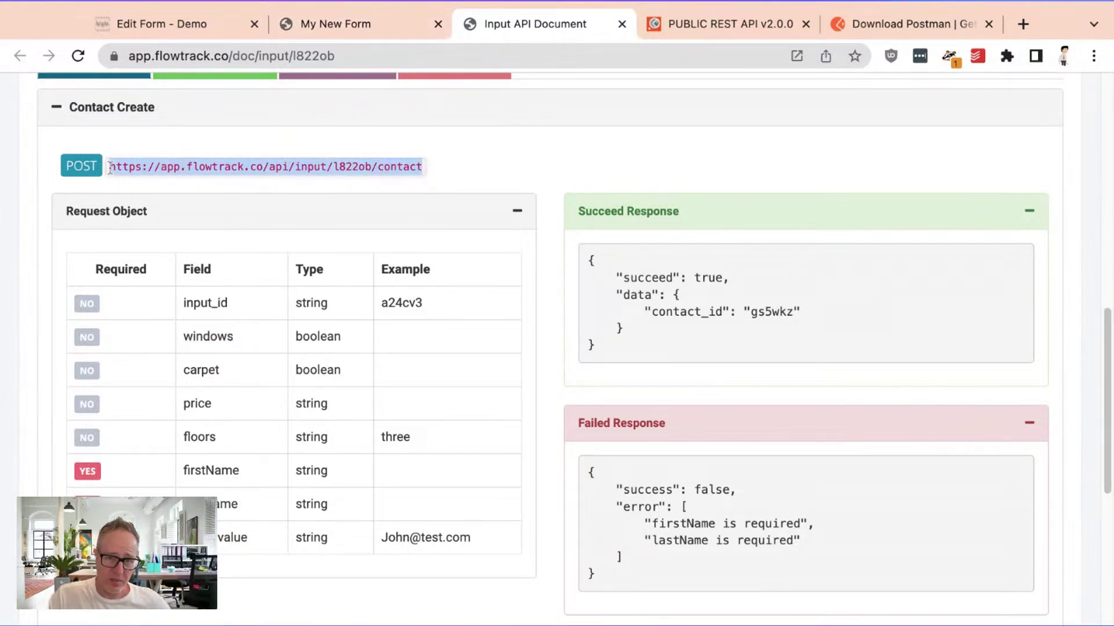
pyautogui.moveTo(348, 506); pyautogui.dragTo(155, 293)
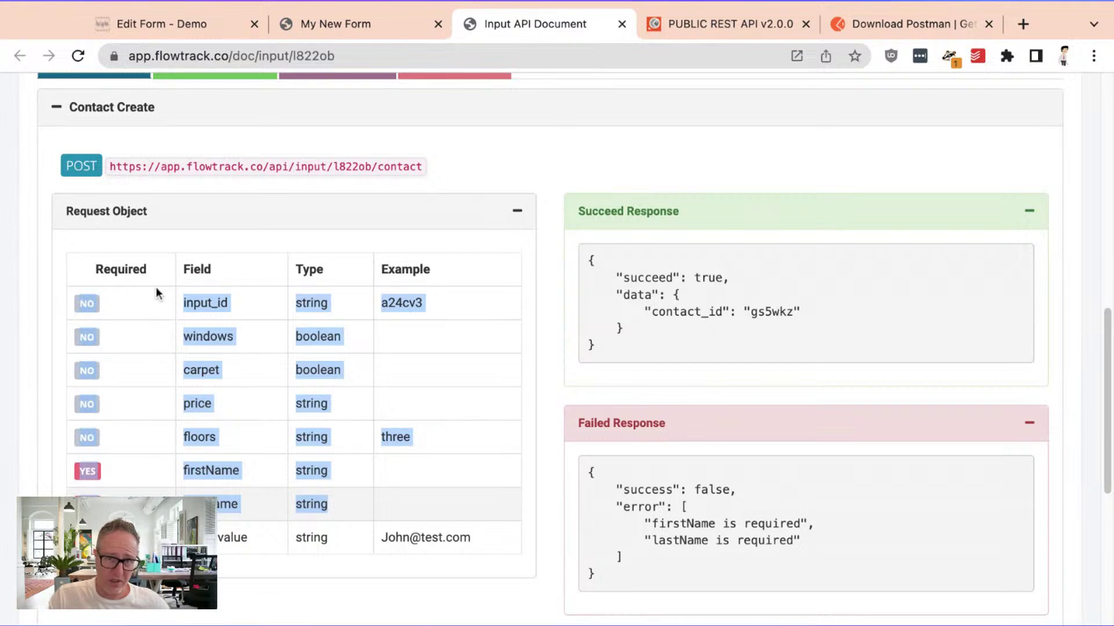
# Step: Switch to Postman and examine the Contact Create request's POST method and endpoint URL
pyautogui.click(770, 27)
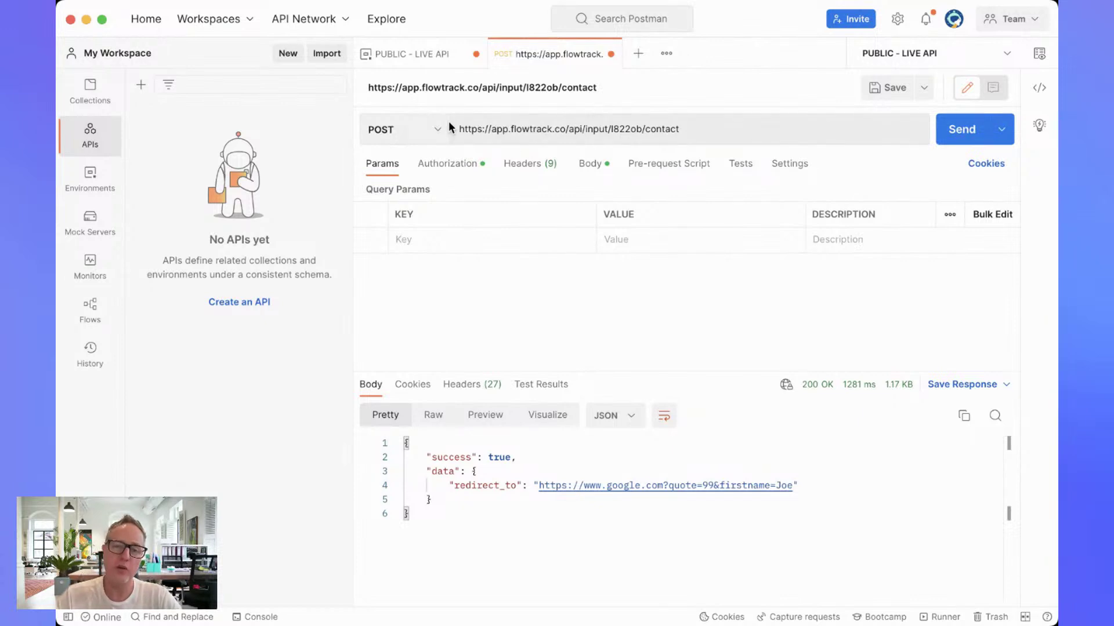
pyautogui.click(513, 127)
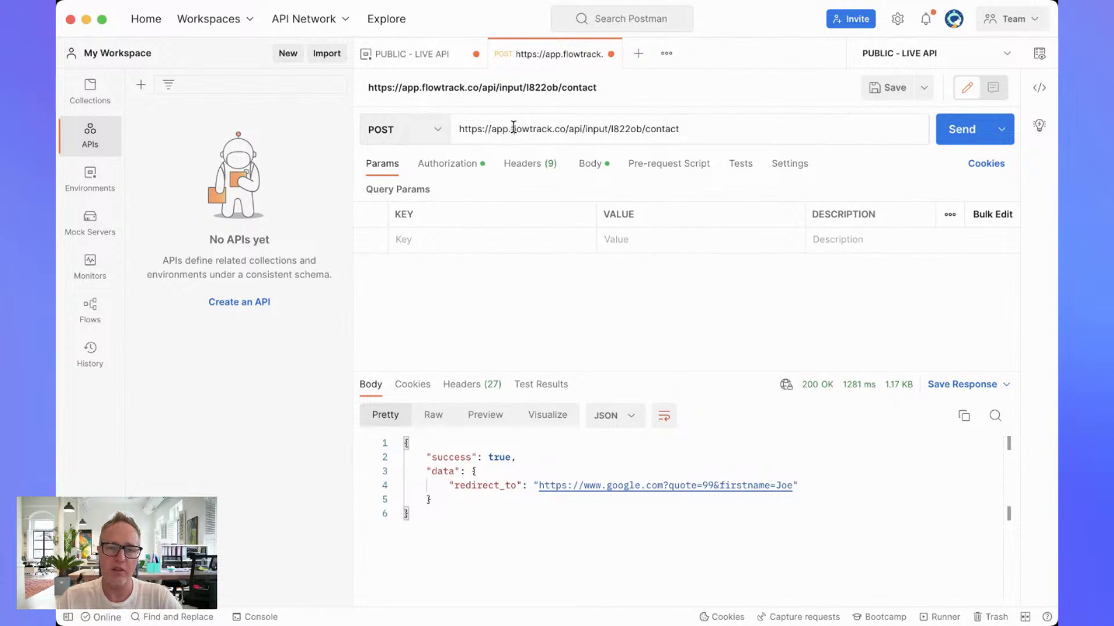
pyautogui.click(395, 128)
pyautogui.click(477, 128)
pyautogui.moveTo(464, 129)
pyautogui.mouseDown()
pyautogui.moveTo(707, 129)
pyautogui.moveTo(458, 129)
pyautogui.mouseUp()
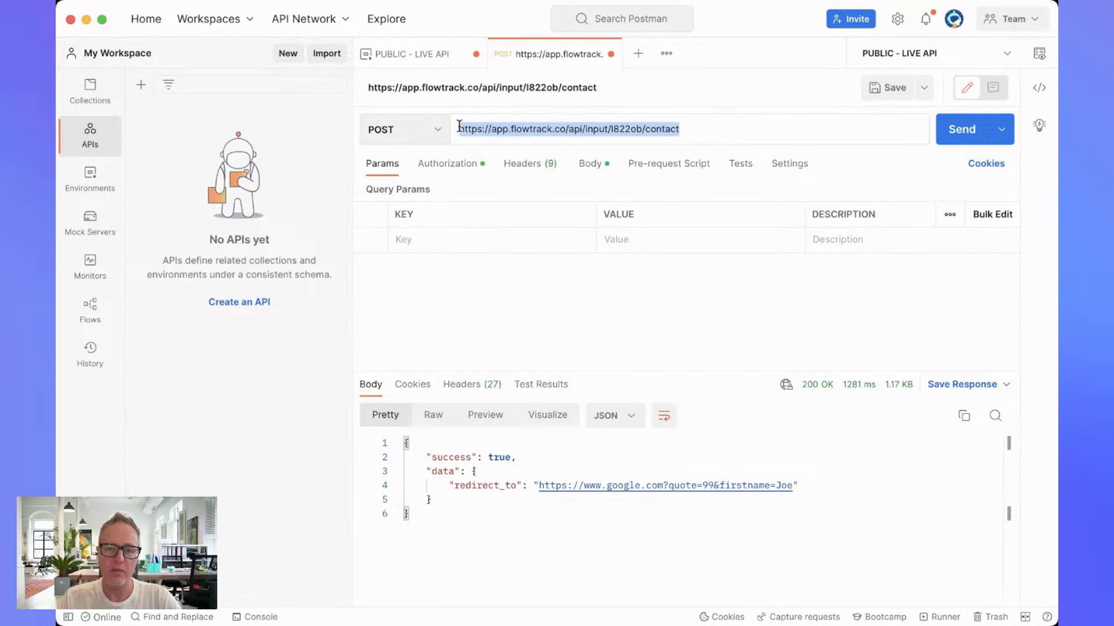
pyautogui.click(477, 190)
# Step: Show the request's form-data body and examine the input_id, firstName, lastName and email.value keys
pyautogui.click(592, 165)
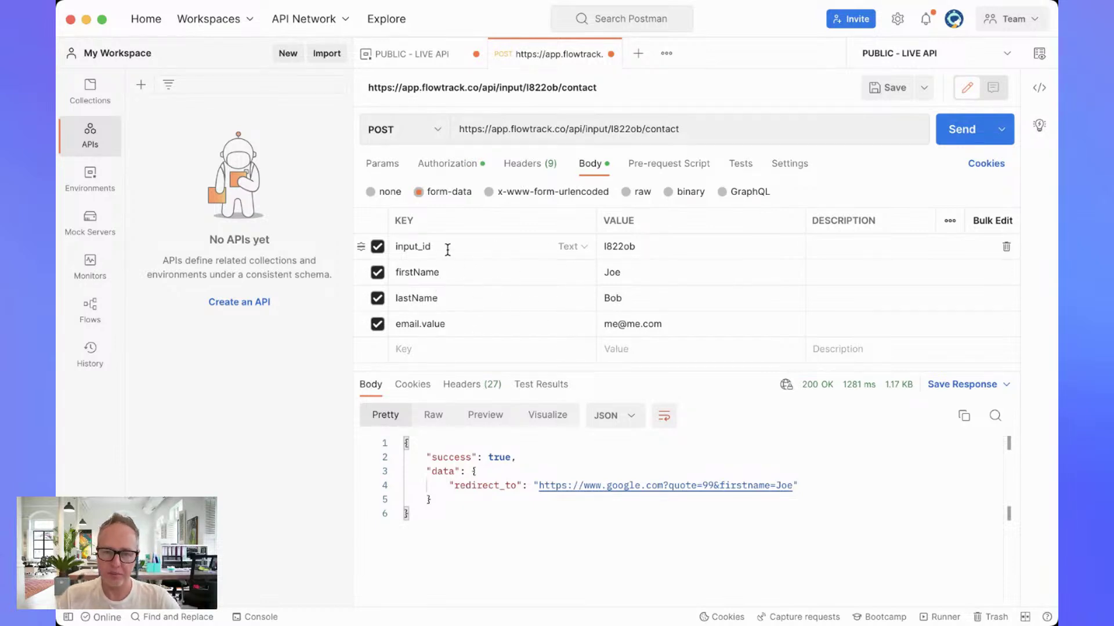
pyautogui.click(441, 298)
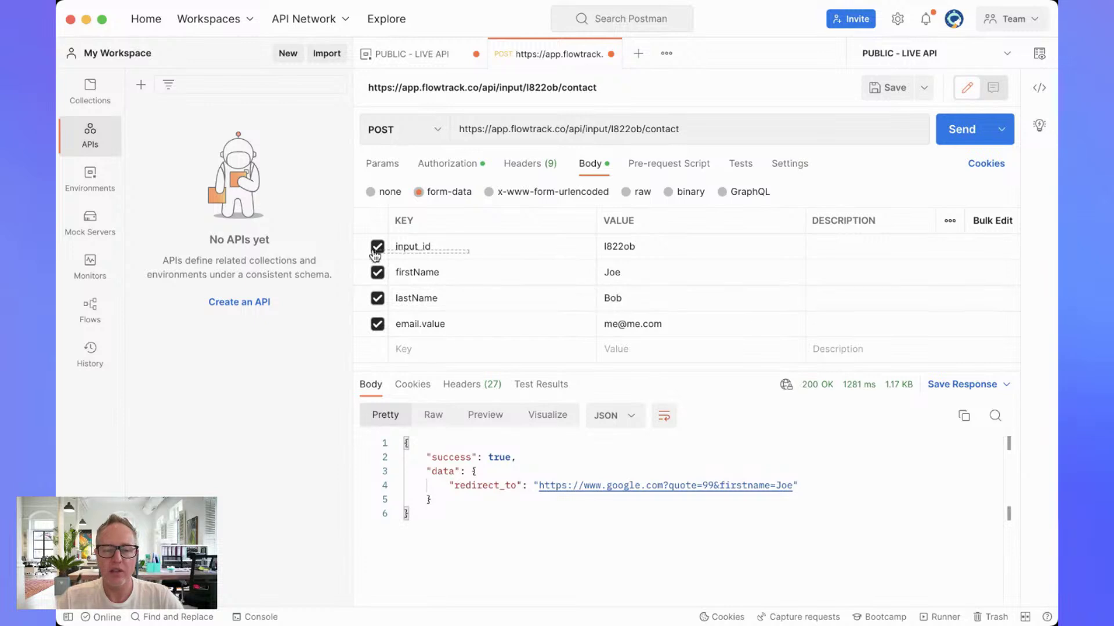
pyautogui.click(396, 246)
pyautogui.doubleClick(425, 246)
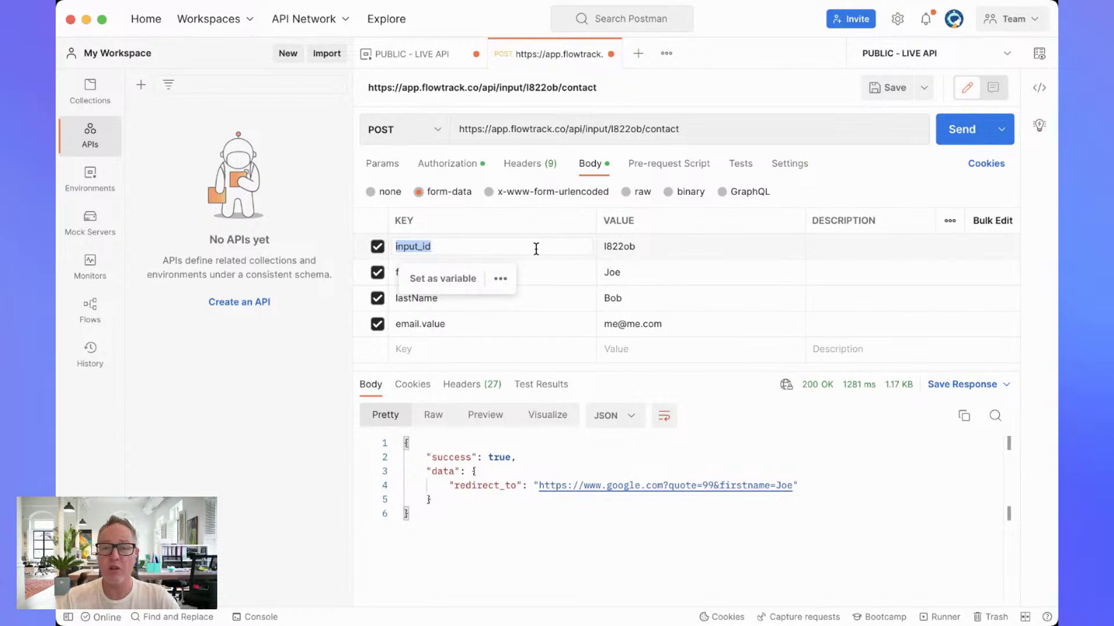
pyautogui.click(754, 19)
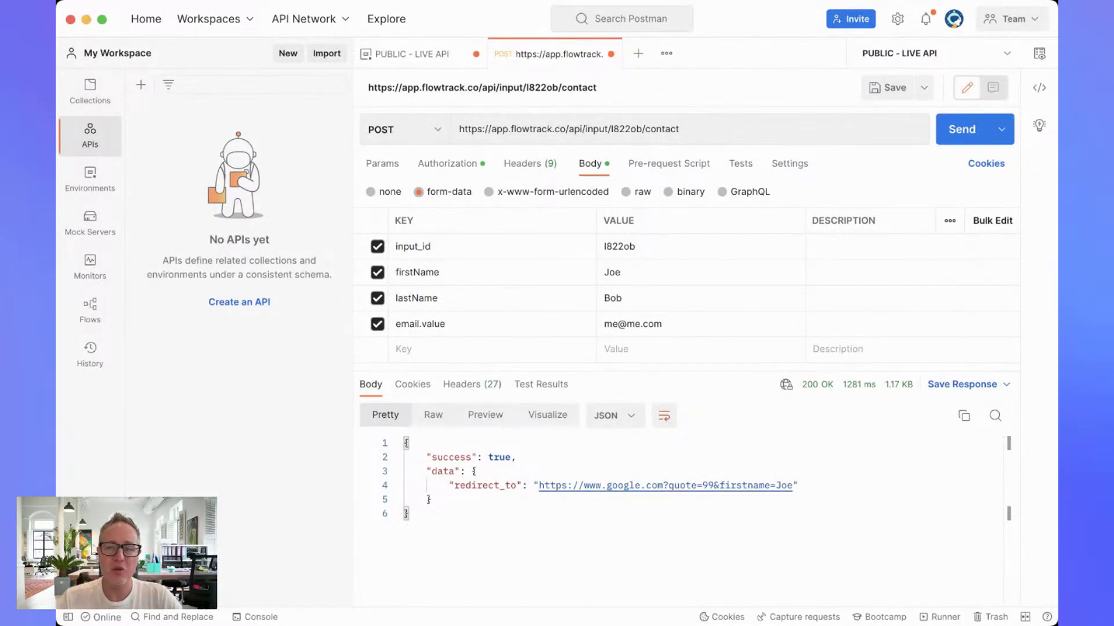
pyautogui.press('super+Tab')
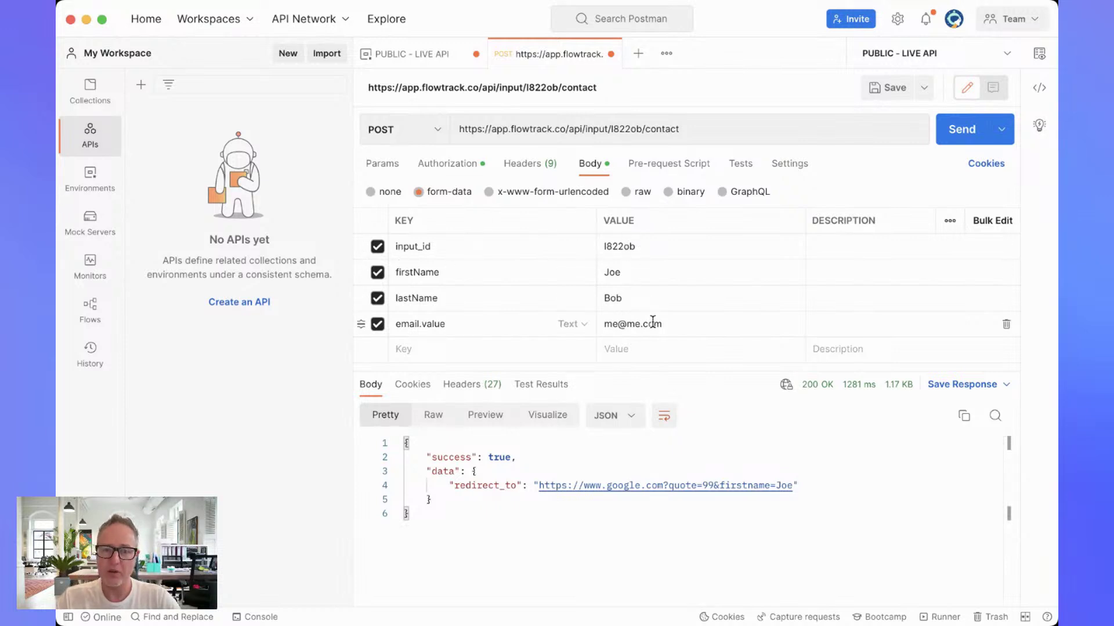
# Step: Show the request's authorization settings and examine the API key in the username field and the password field
pyautogui.click(458, 165)
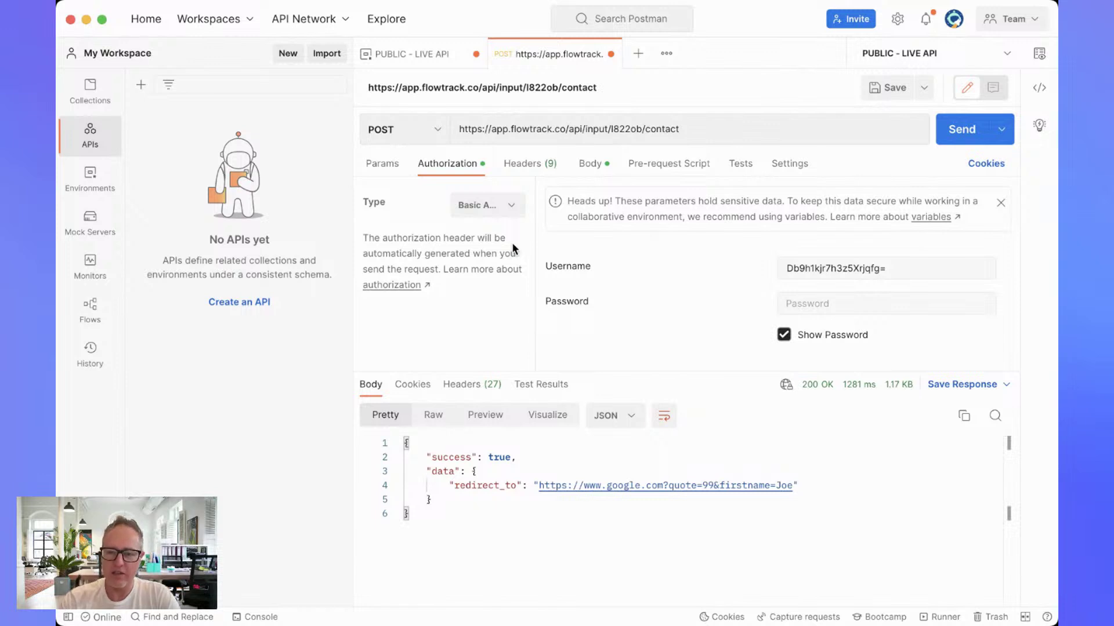
pyautogui.click(823, 259)
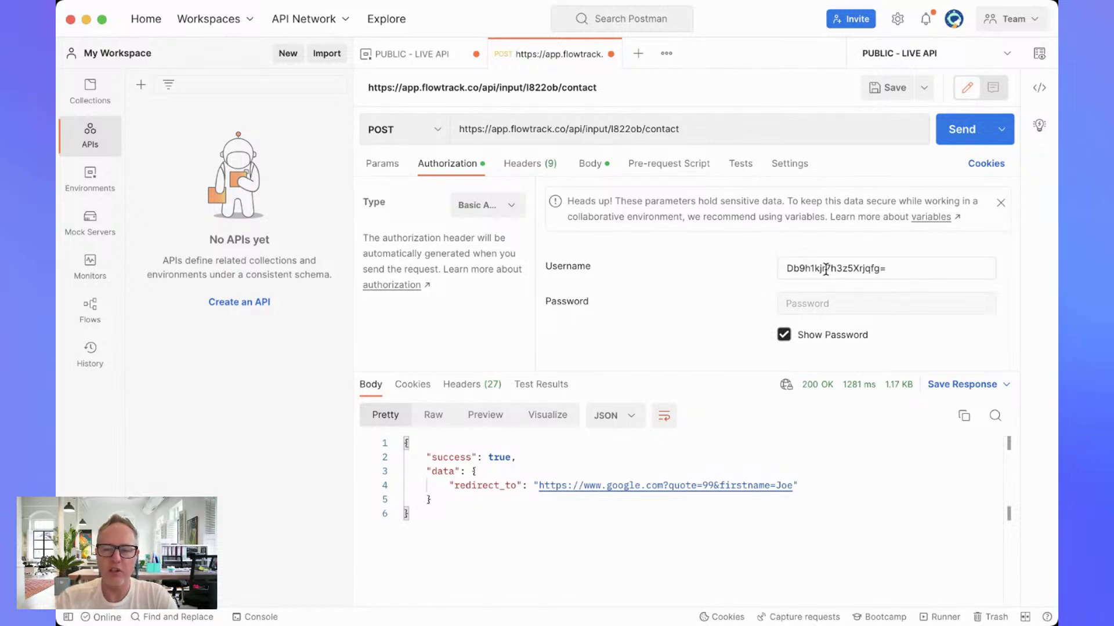
pyautogui.doubleClick(854, 269)
pyautogui.click(905, 272)
pyautogui.moveTo(905, 271); pyautogui.dragTo(708, 270)
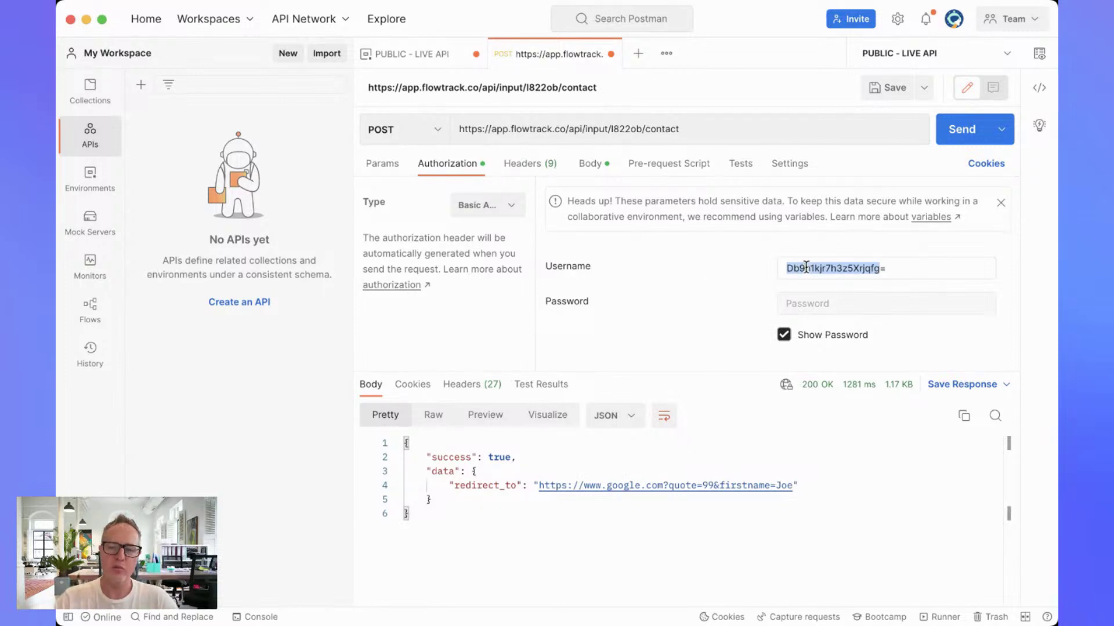
pyautogui.click(908, 264)
pyautogui.doubleClick(909, 271)
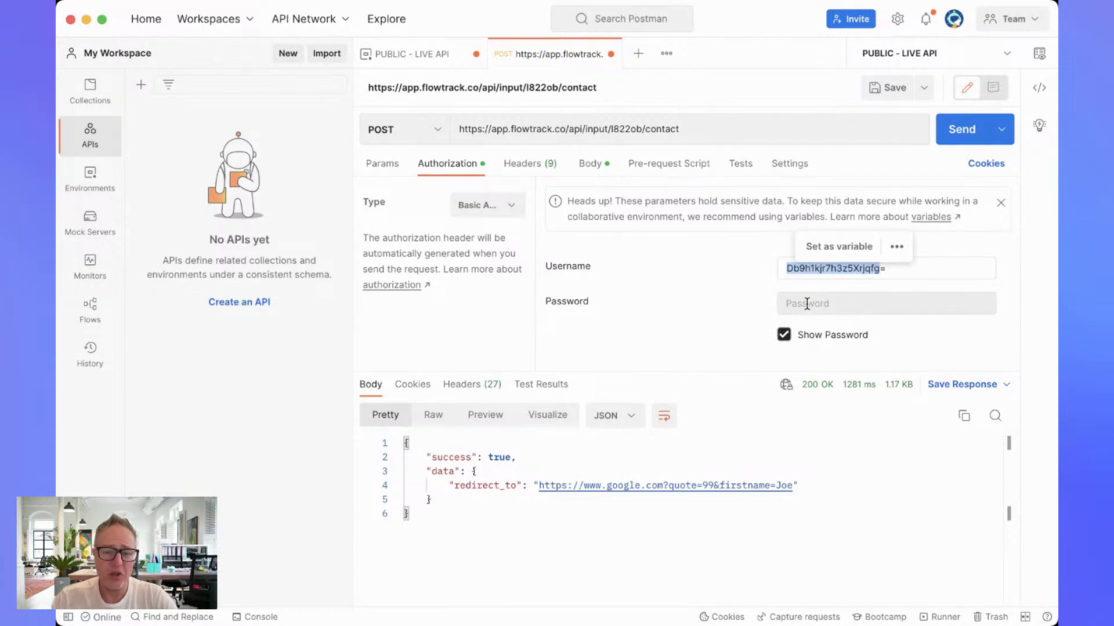
pyautogui.click(727, 280)
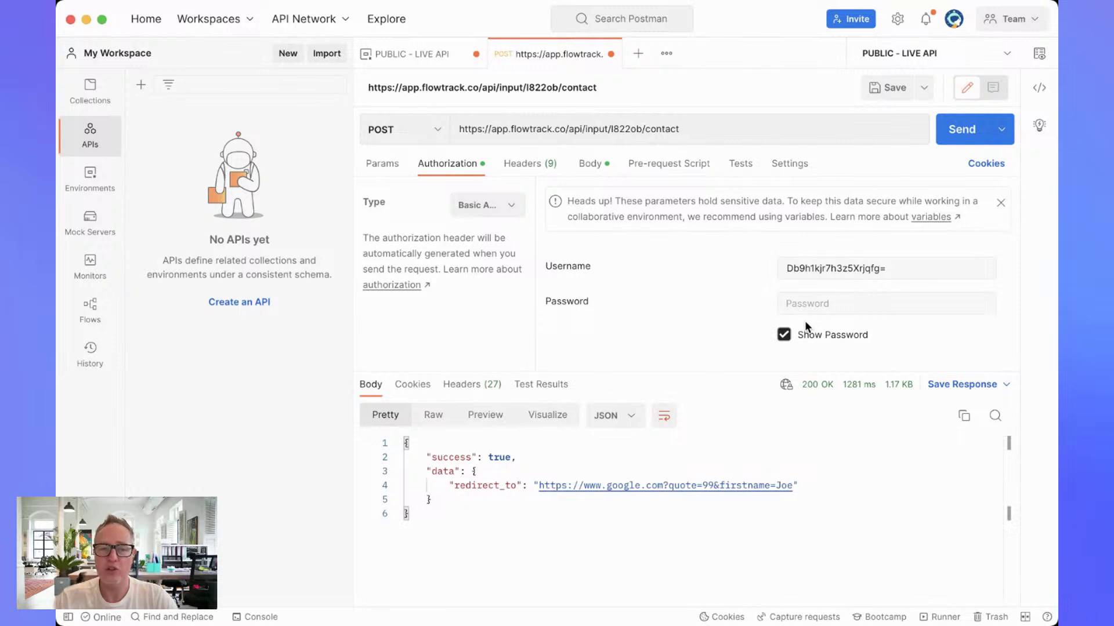
# Step: Review the available authorization types, keep Basic Auth selected, and return to the username field
pyautogui.click(505, 207)
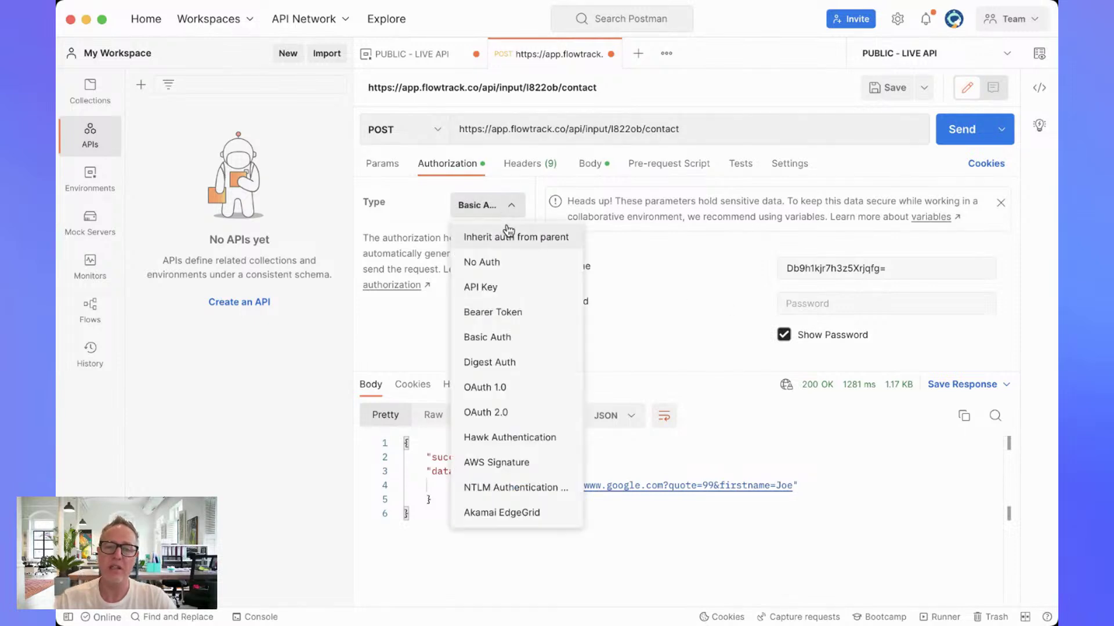
pyautogui.click(444, 224)
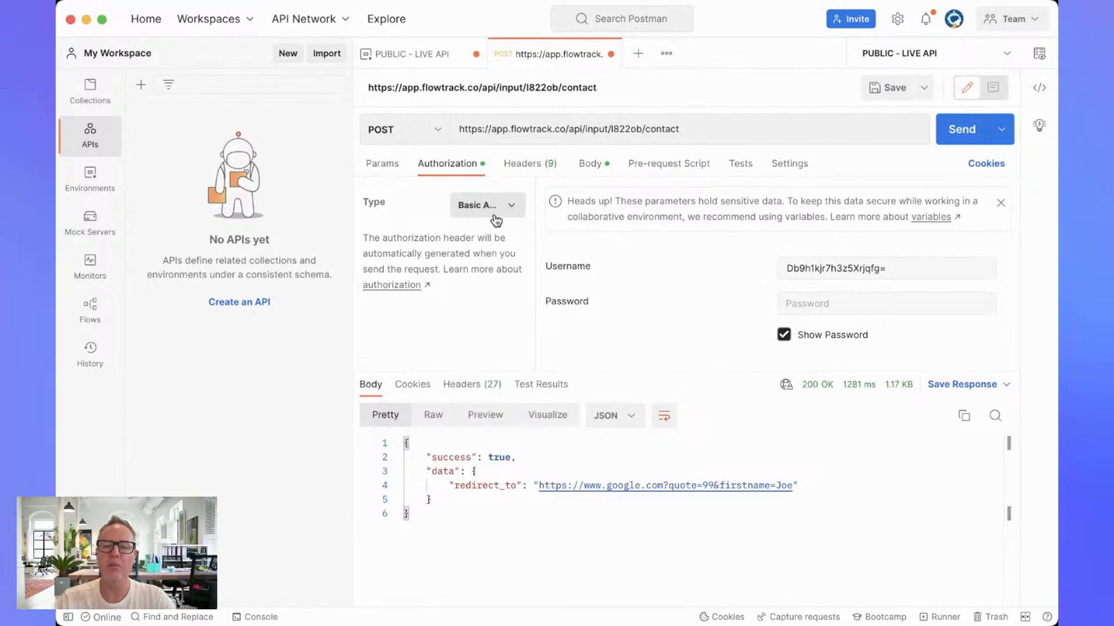
pyautogui.click(908, 268)
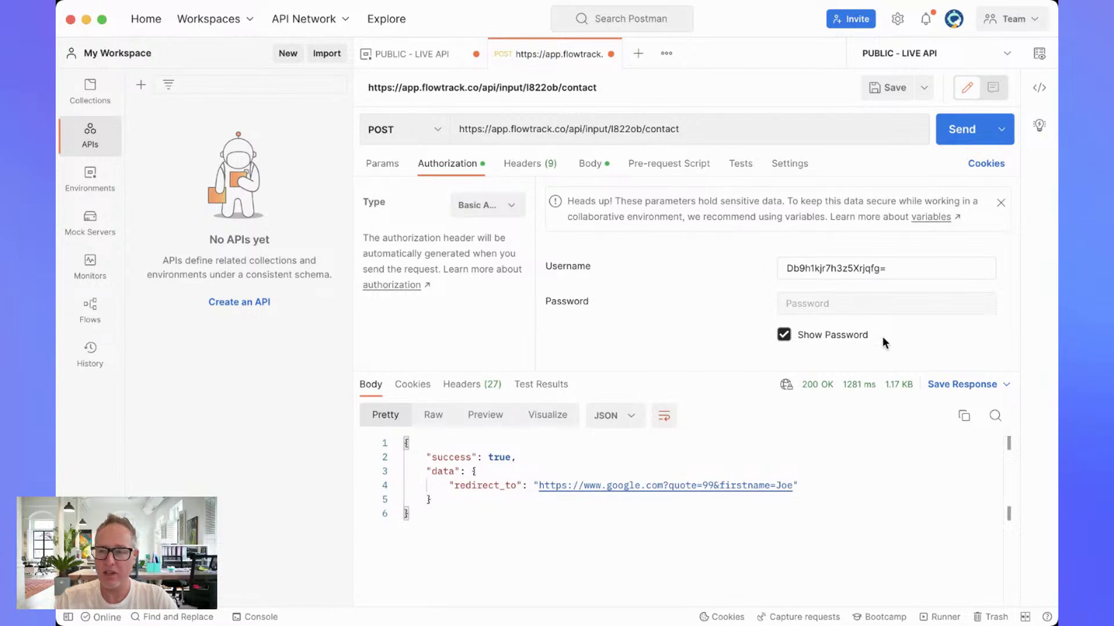
# Step: Switch back to the browser, close the checkbox settings without saving, and exit the HS Demo form editor to the custom forms list
pyautogui.press('super+Tab')
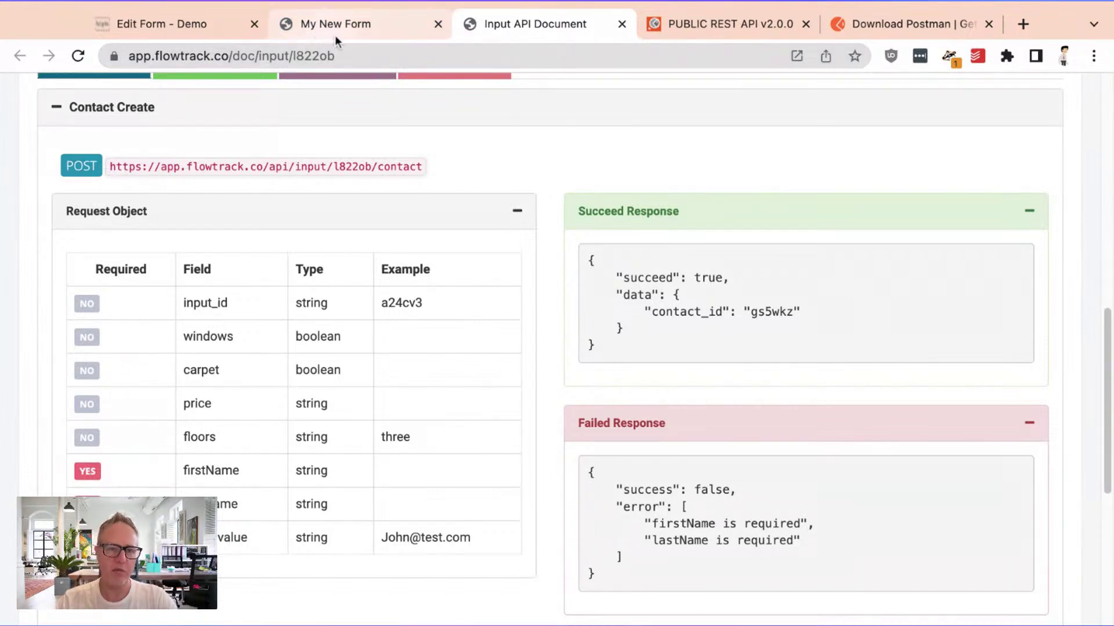
pyautogui.click(180, 32)
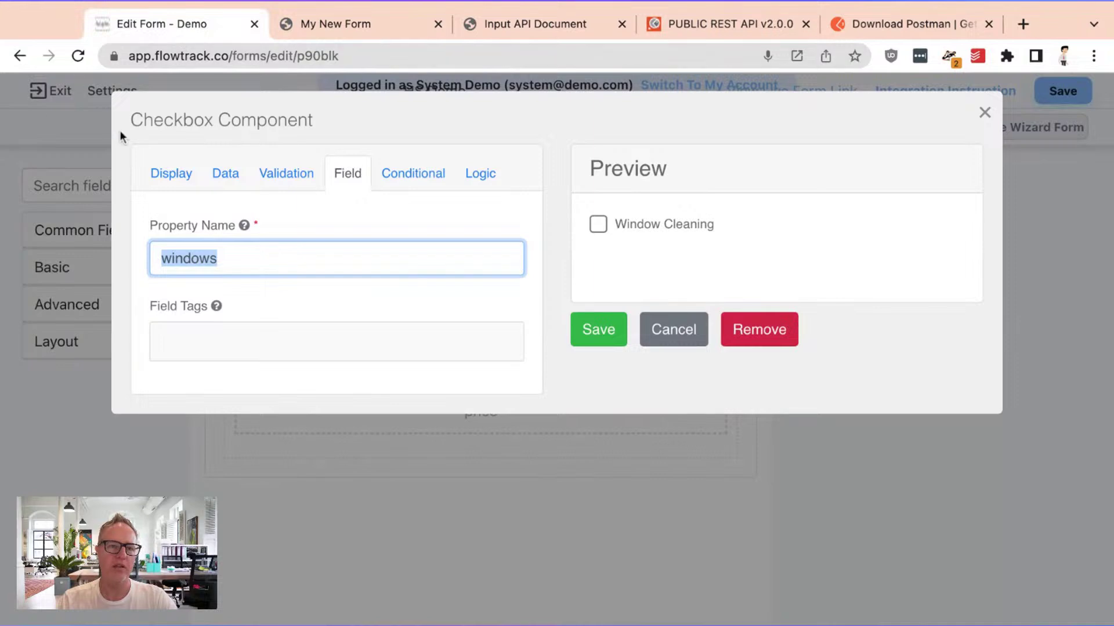
pyautogui.click(984, 111)
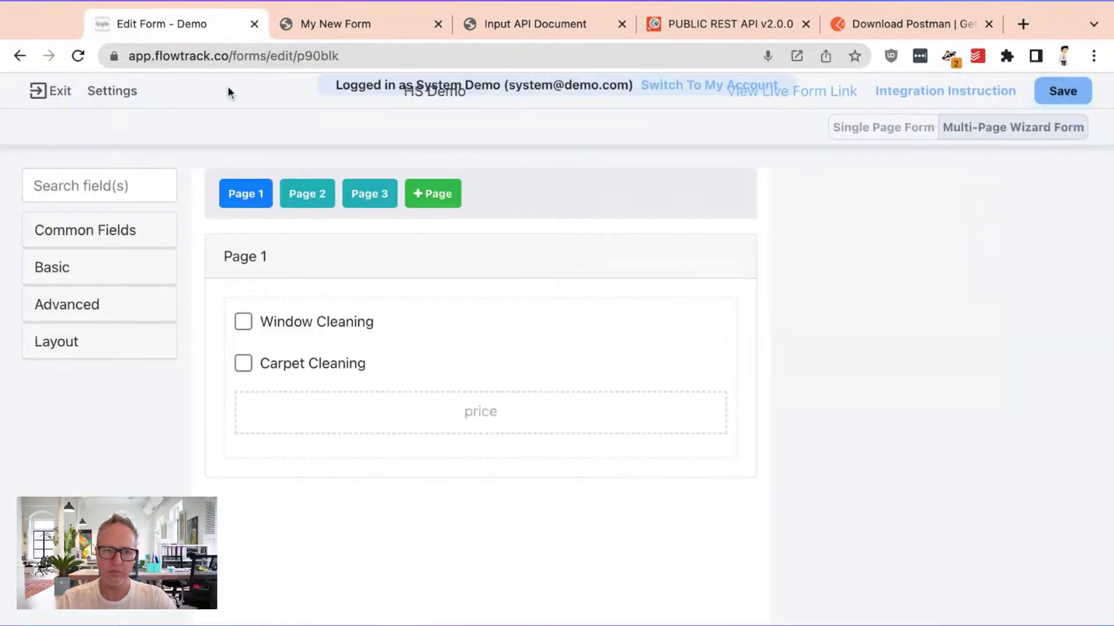
pyautogui.click(71, 98)
pyautogui.click(677, 374)
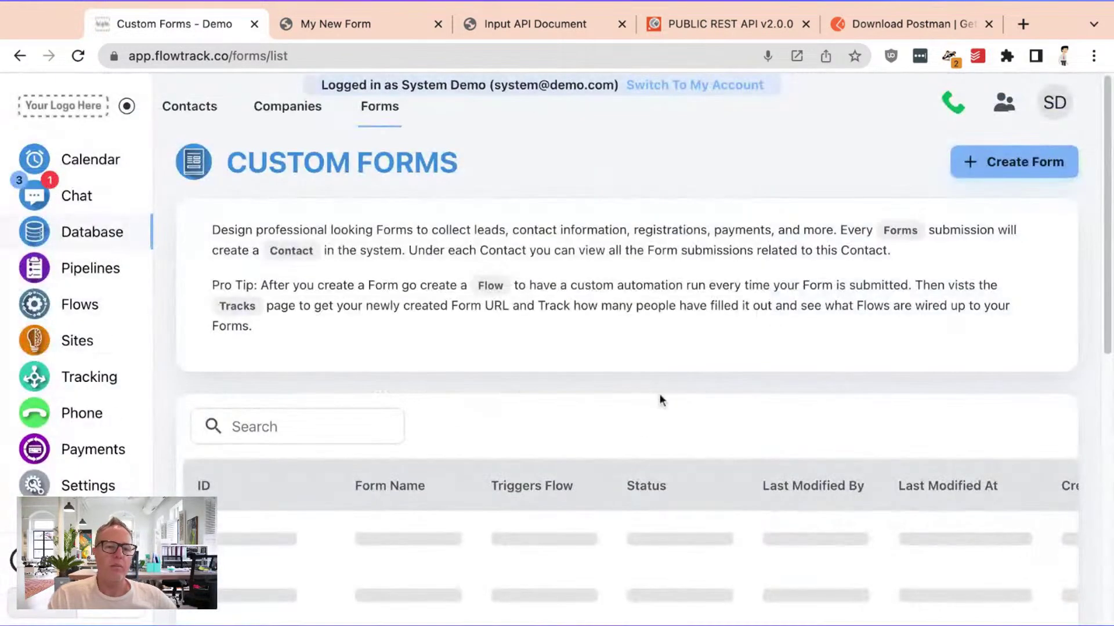
pyautogui.scroll(-4, 667, 423)
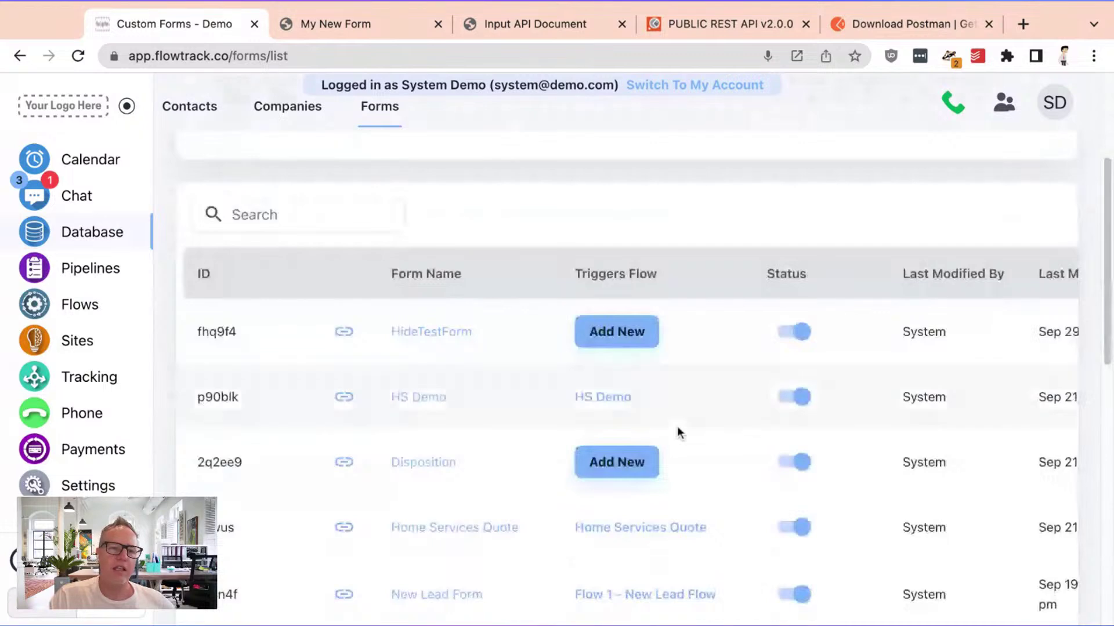
# Step: Go to the Tracks dashboard, select the HS Demo track and open it for editing
pyautogui.click(98, 392)
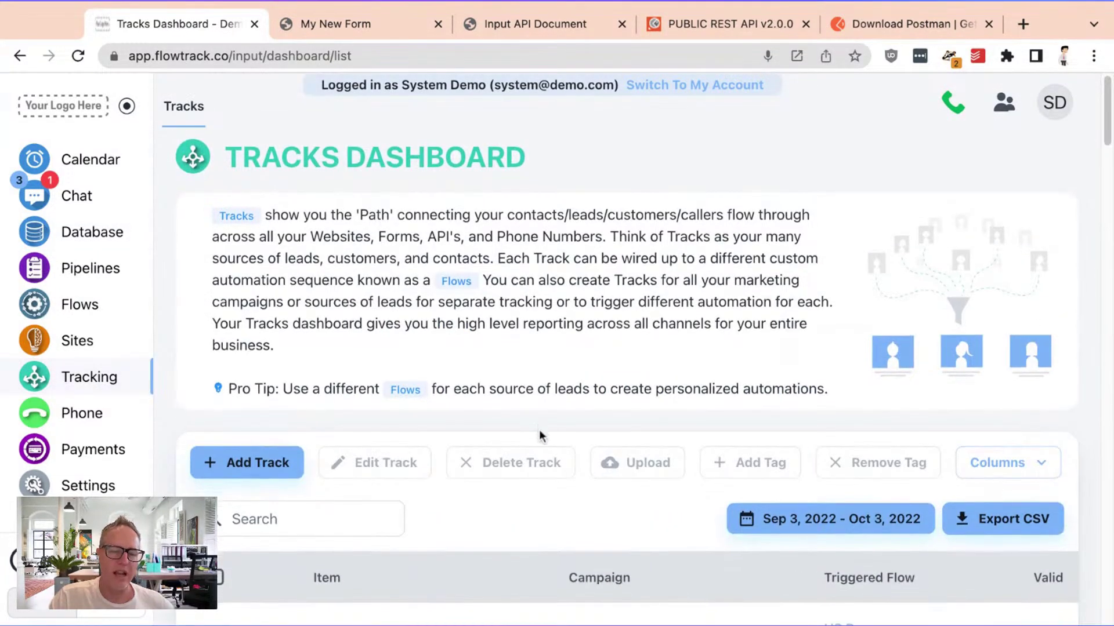
pyautogui.scroll(-3, 539, 436)
pyautogui.scroll(3, 515, 315)
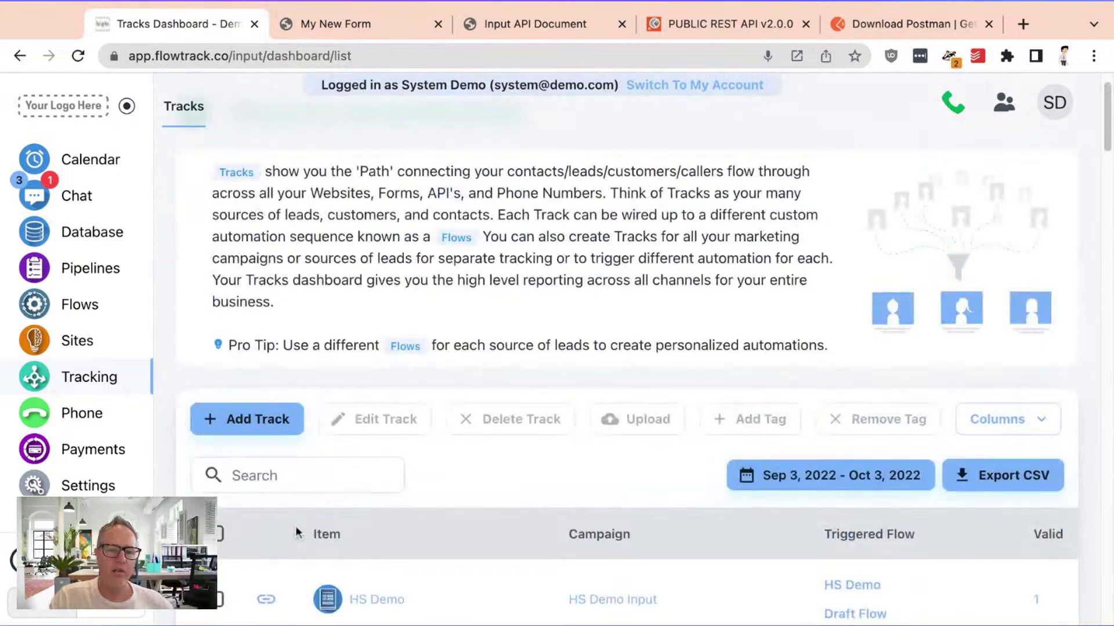
pyautogui.scroll(-1, 268, 580)
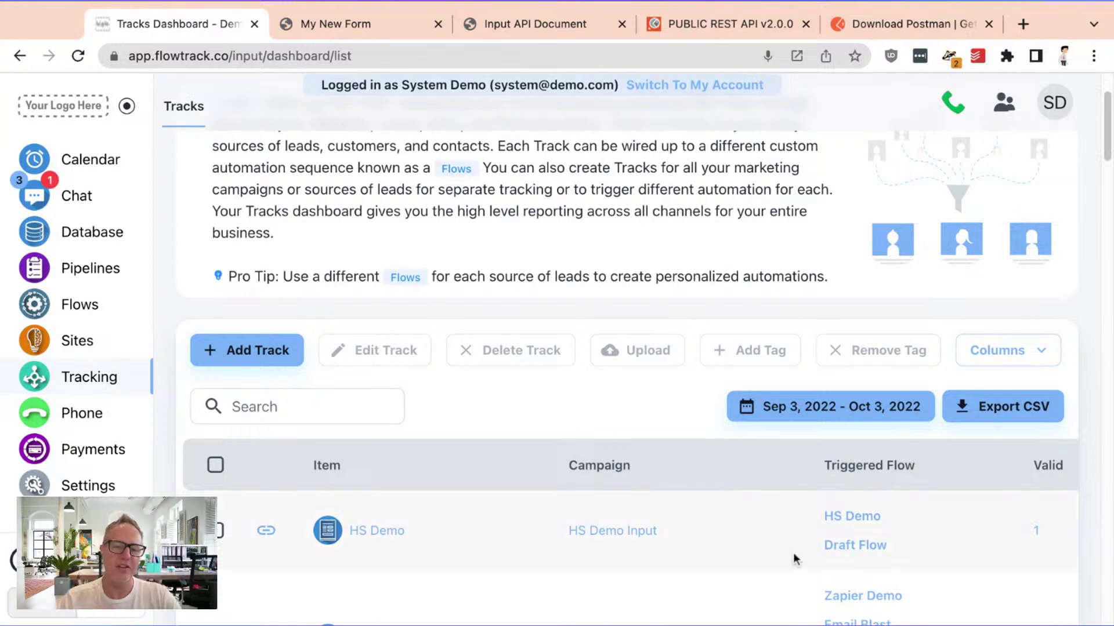
pyautogui.click(219, 530)
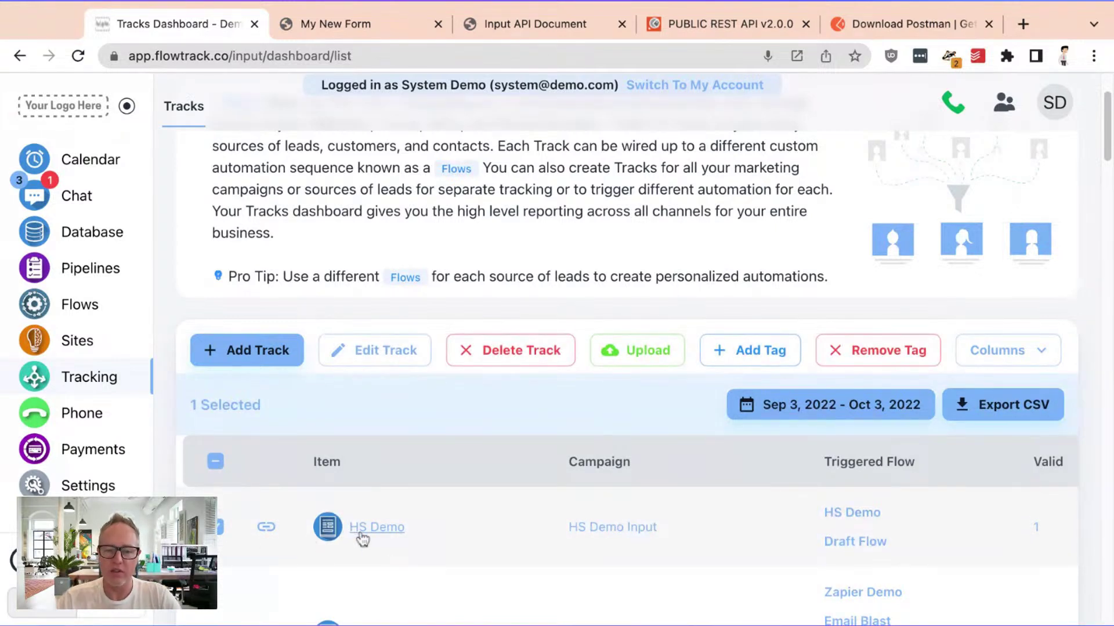
pyautogui.click(386, 351)
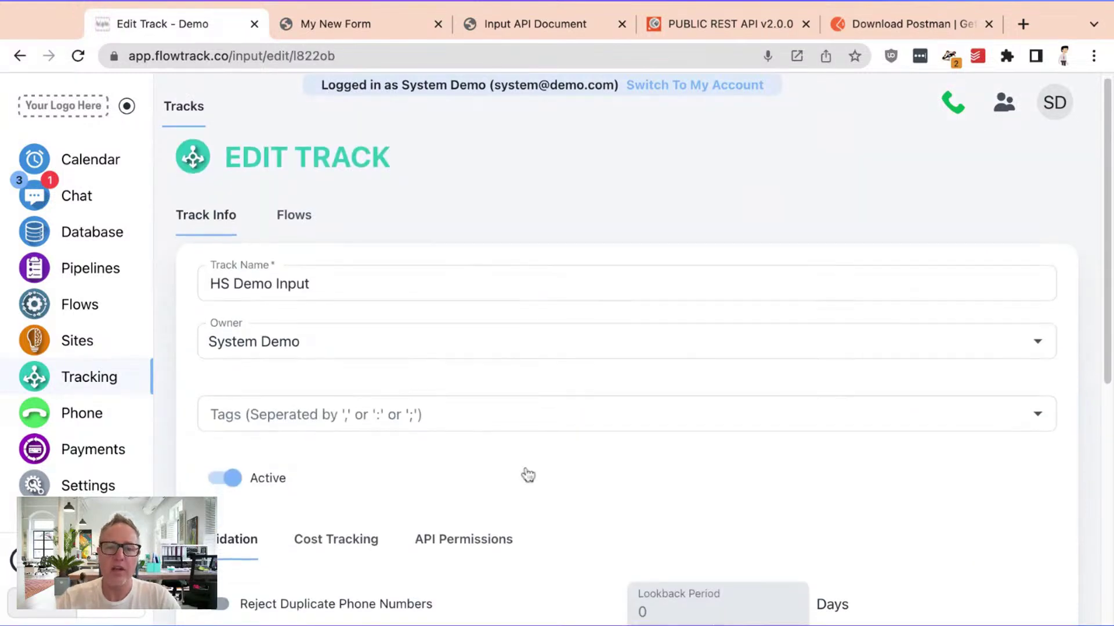
# Step: Show the track's API permissions and examine the public key used for authentication
pyautogui.scroll(-5, 526, 472)
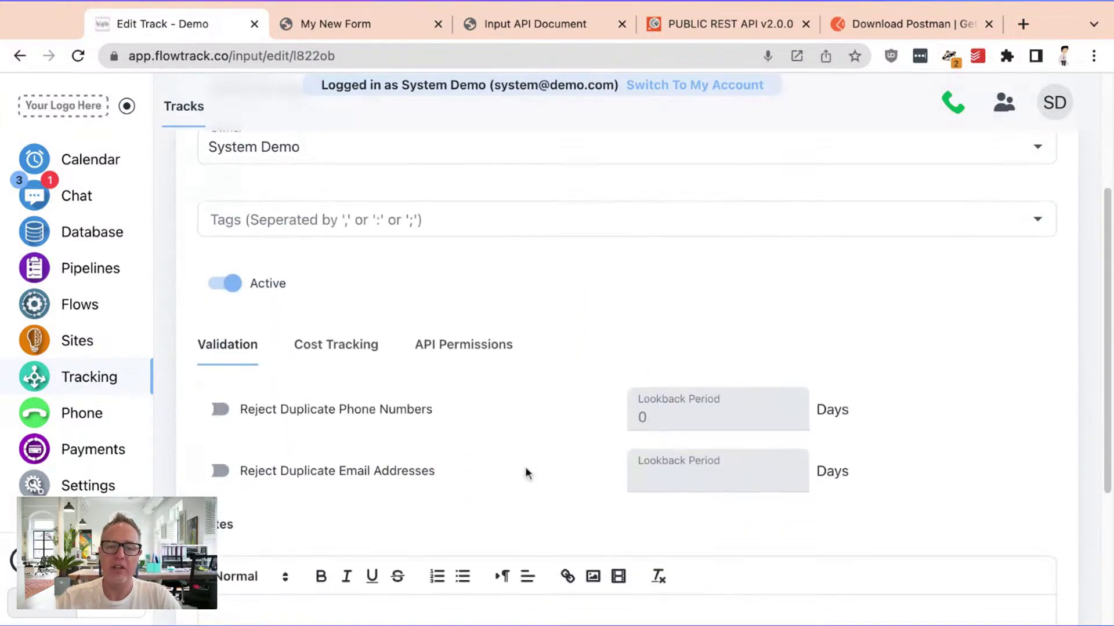
pyautogui.click(465, 346)
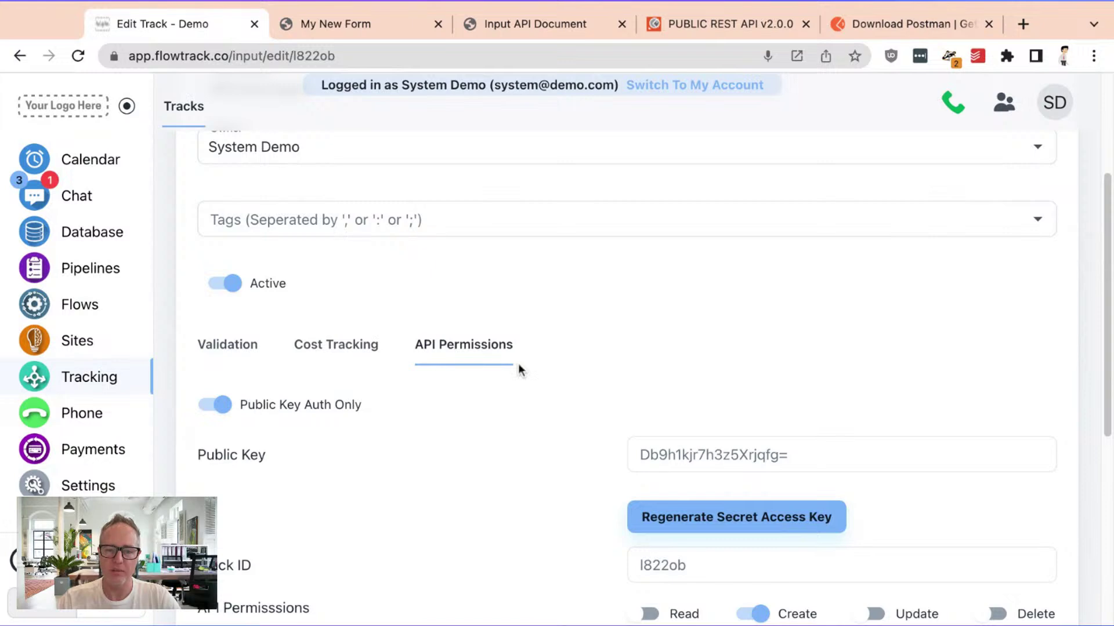
pyautogui.scroll(-4, 518, 369)
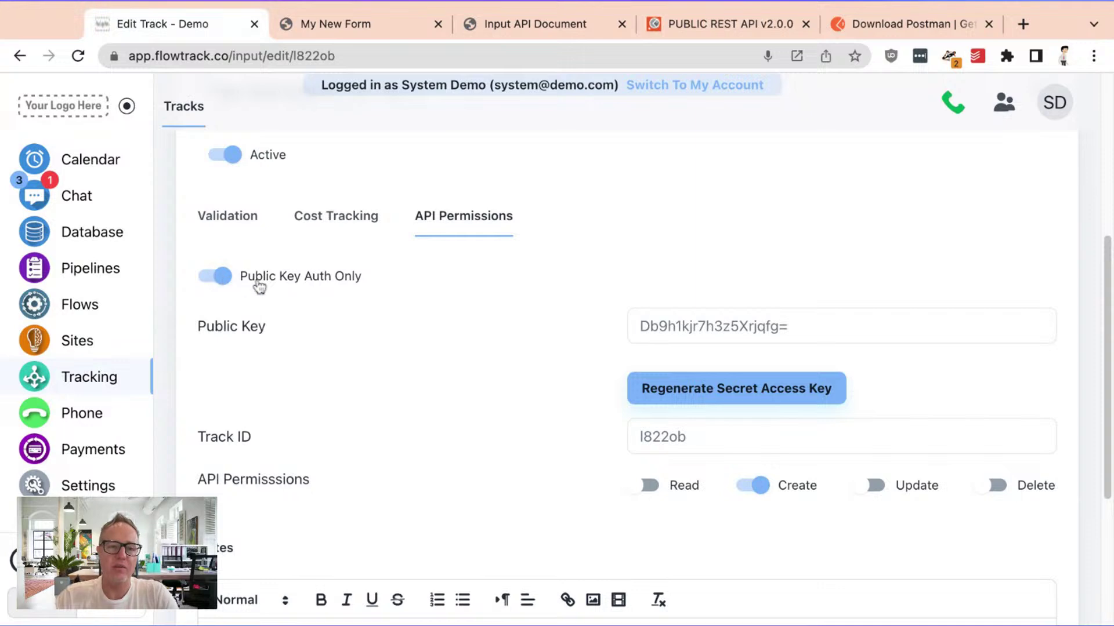
pyautogui.tripleClick(829, 326)
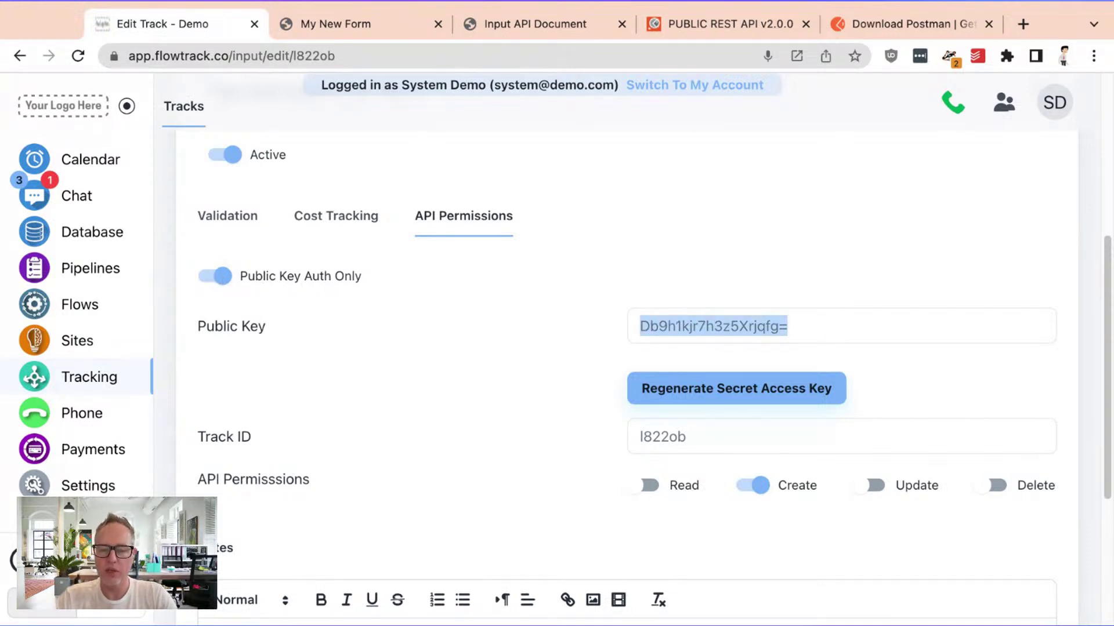
# Step: Turn Public Key Auth Only off and back on, and highlight the track's public key
pyautogui.click(682, 296)
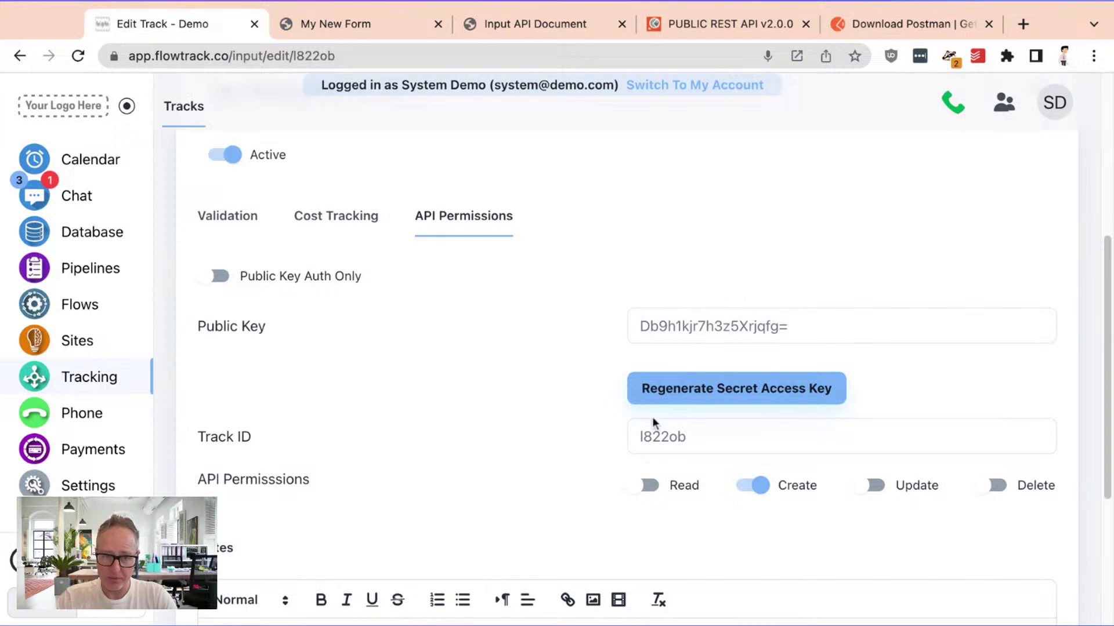
pyautogui.click(341, 281)
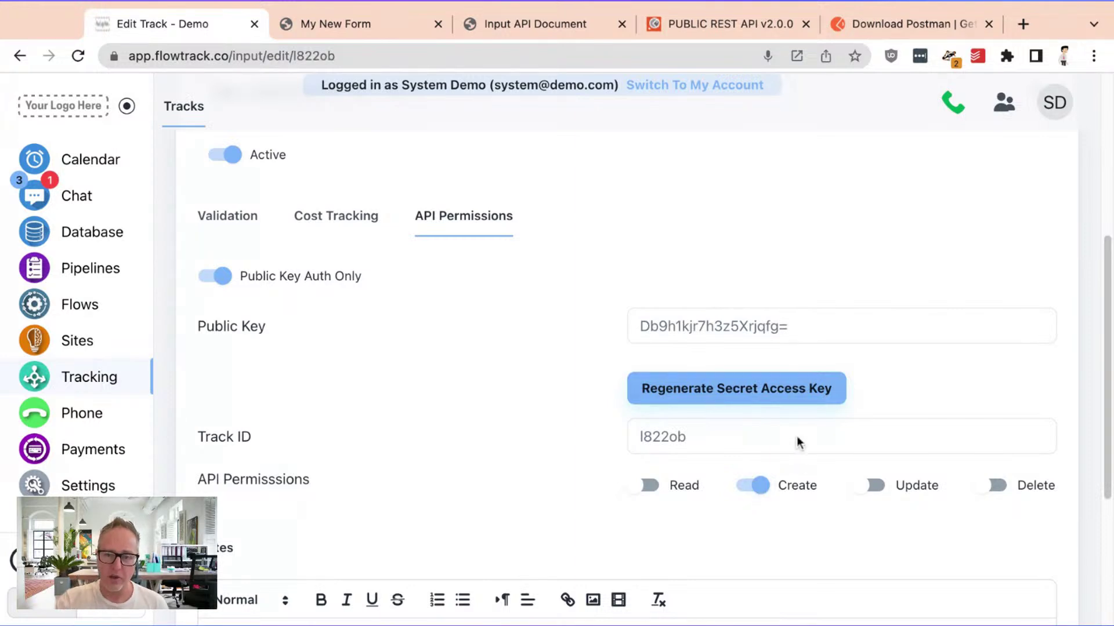
pyautogui.tripleClick(756, 332)
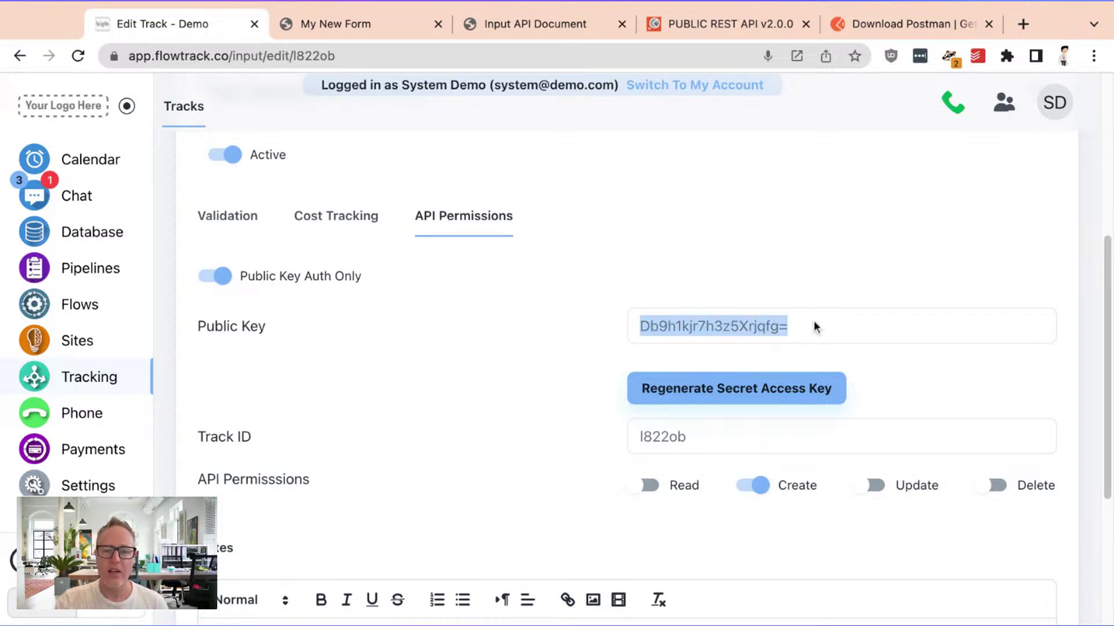
# Step: Switch to Postman and examine the Basic Auth username holding the public key and the request's contact endpoint URL
pyautogui.press('super+Tab')
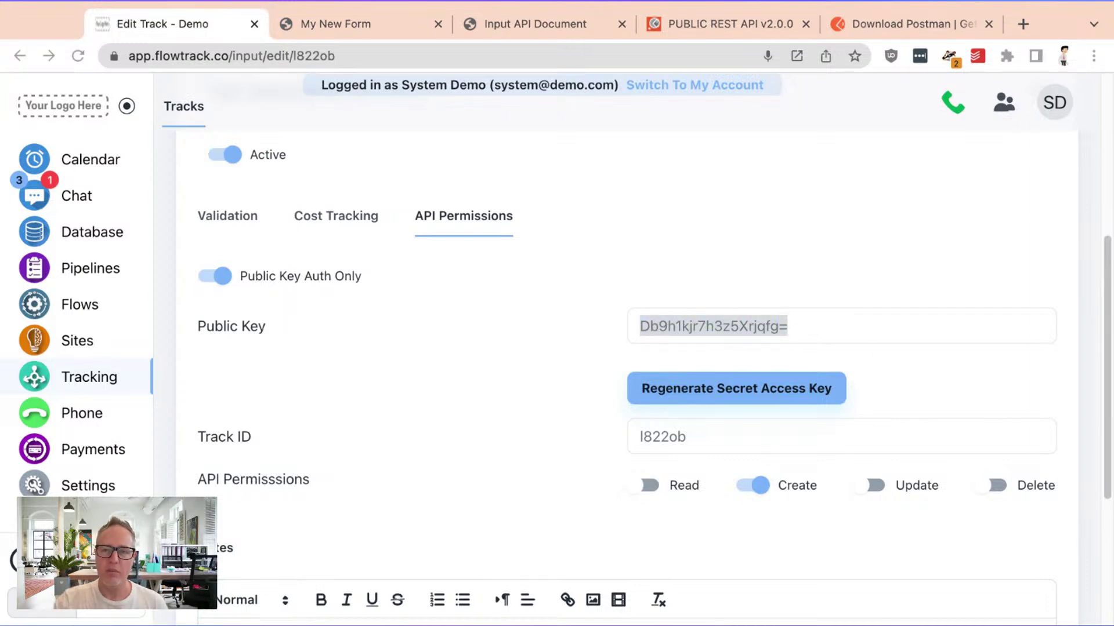
pyautogui.press('super+Tab')
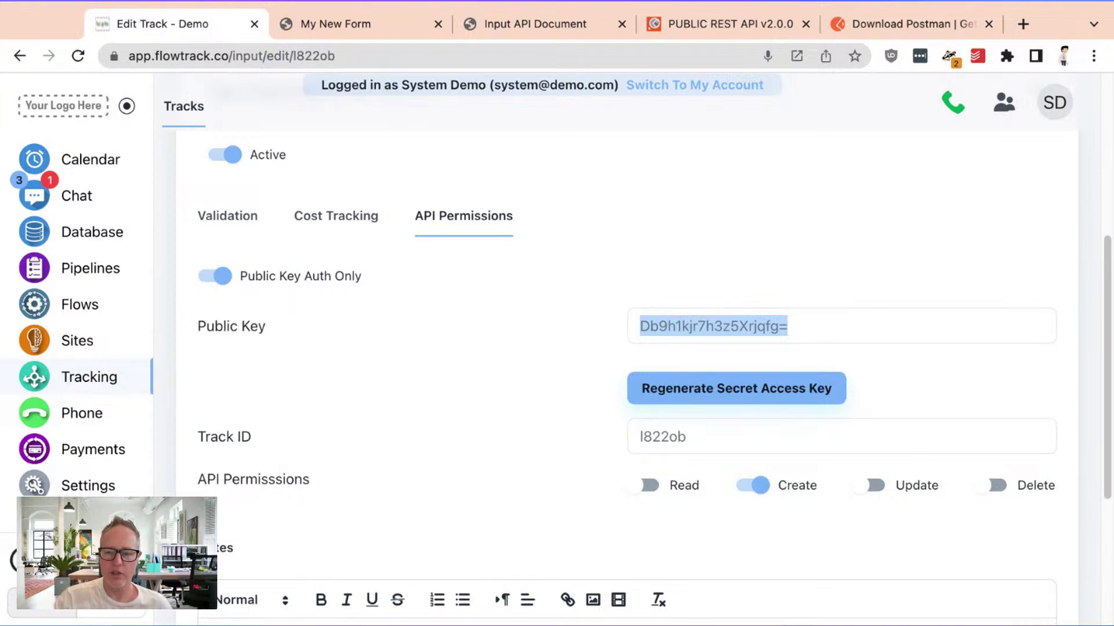
pyautogui.press('super+Tab')
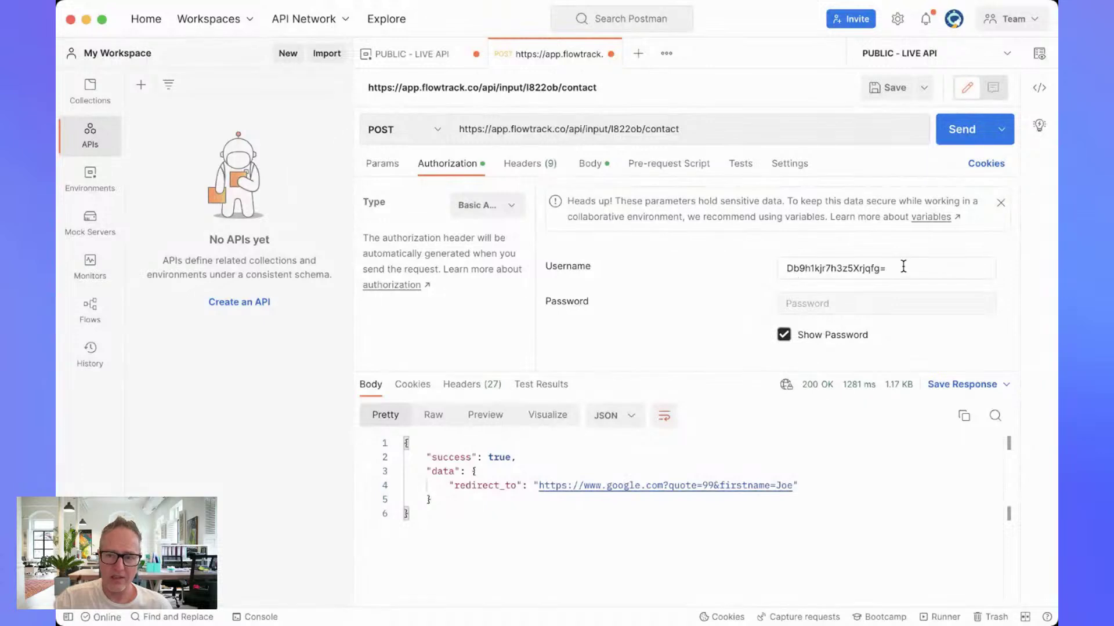
pyautogui.tripleClick(797, 259)
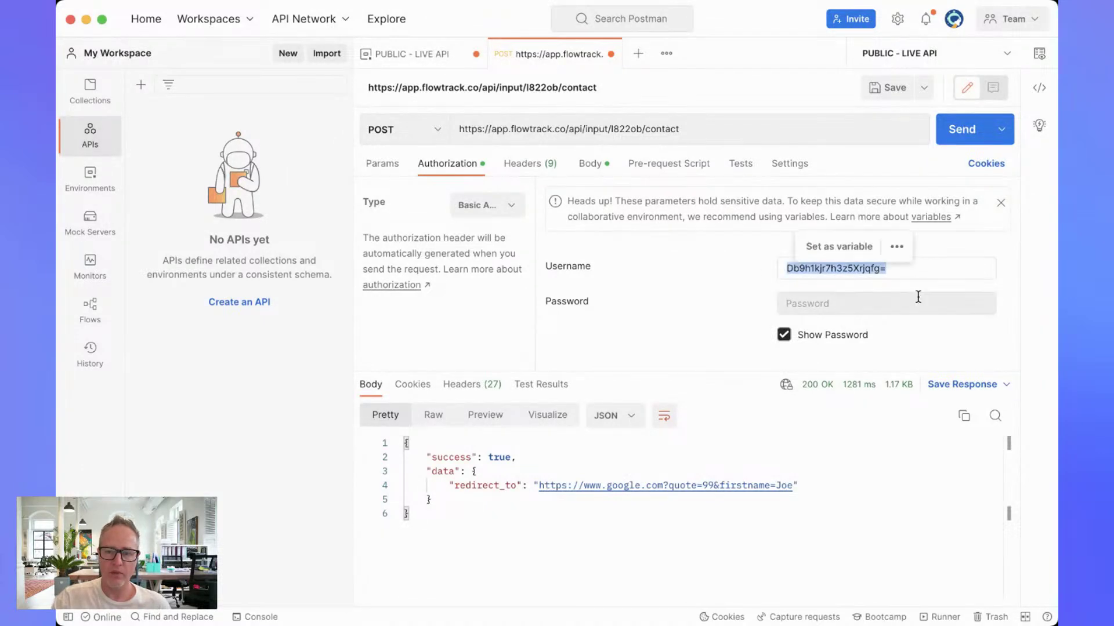
pyautogui.tripleClick(694, 128)
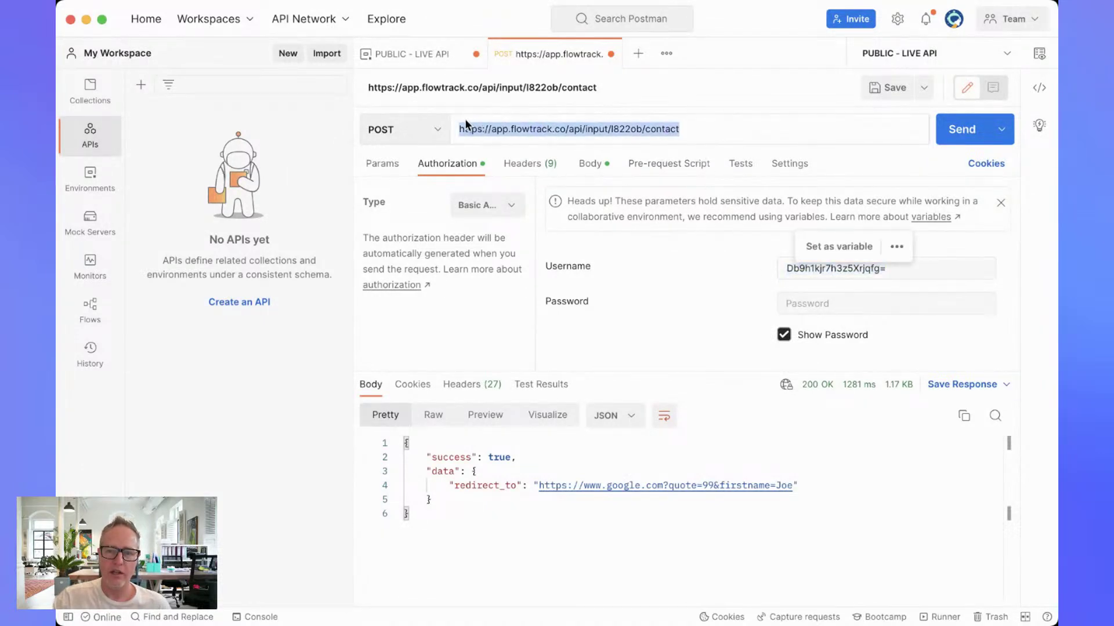
# Step: Enter a different first name and a unique e-mail address in the form-data body, and send the POST request
pyautogui.click(590, 165)
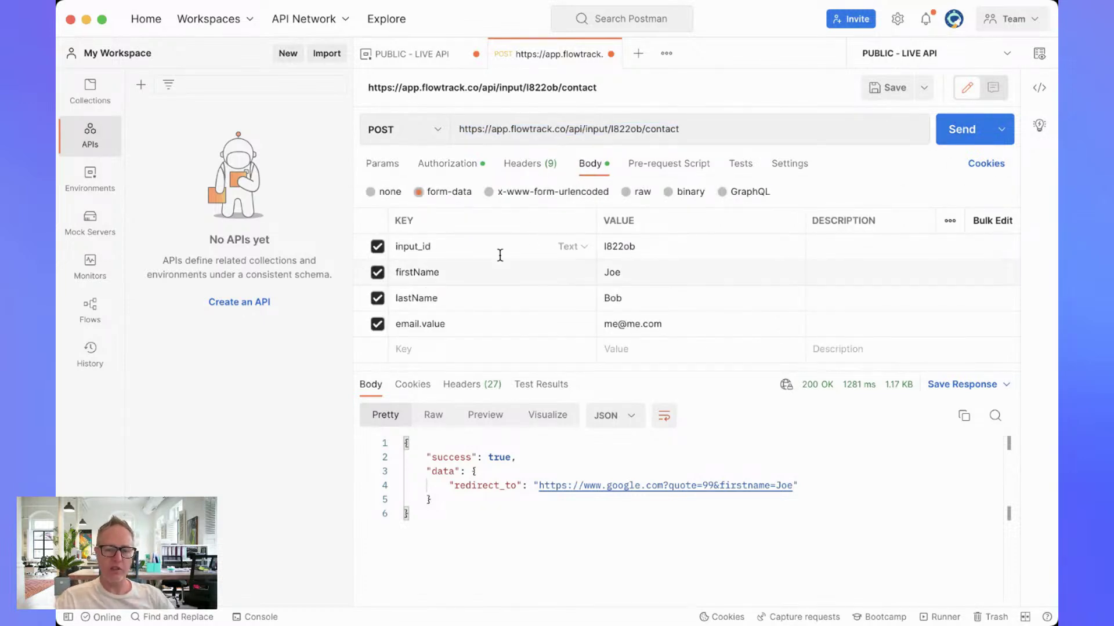
pyautogui.click(619, 276)
pyautogui.hotkey('ctrl', 'a')
pyautogui.write('Mike')
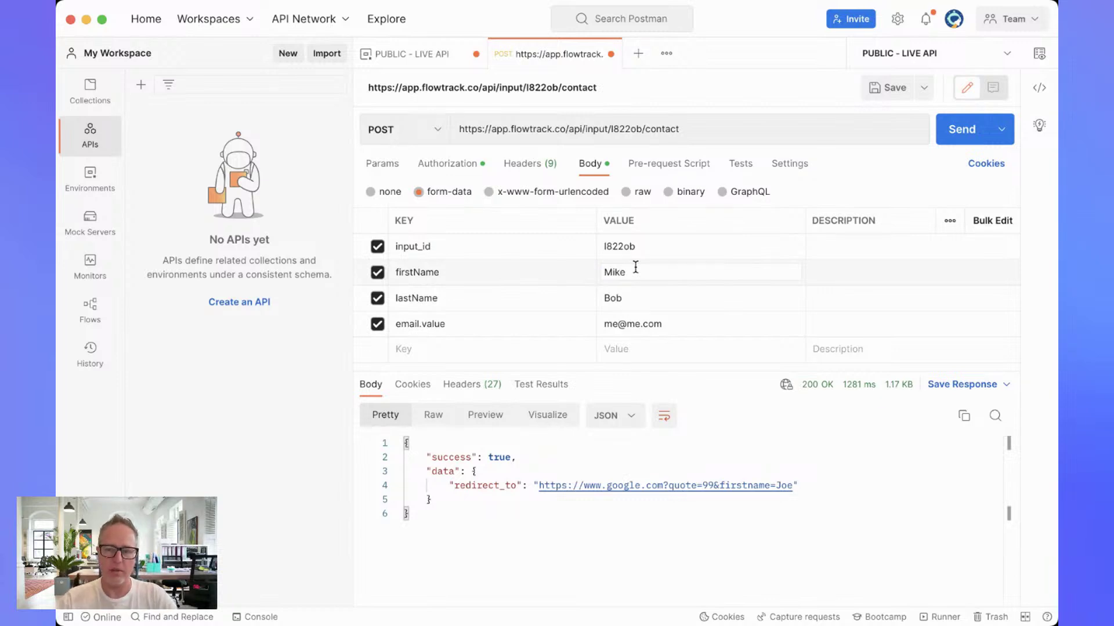
pyautogui.click(614, 322)
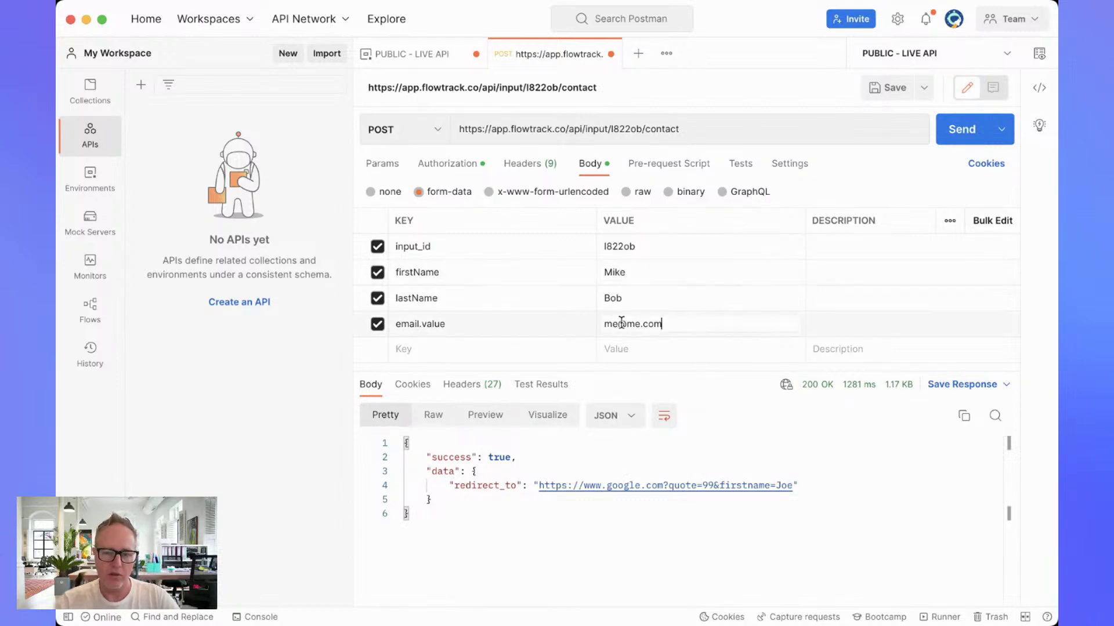
pyautogui.write('24234234')
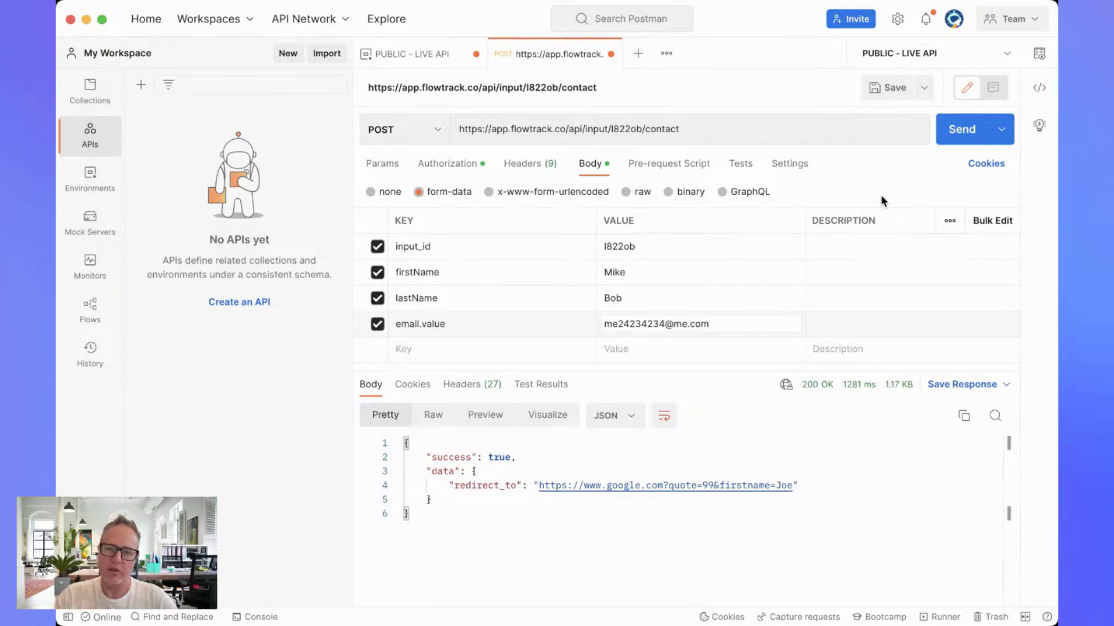
pyautogui.click(954, 133)
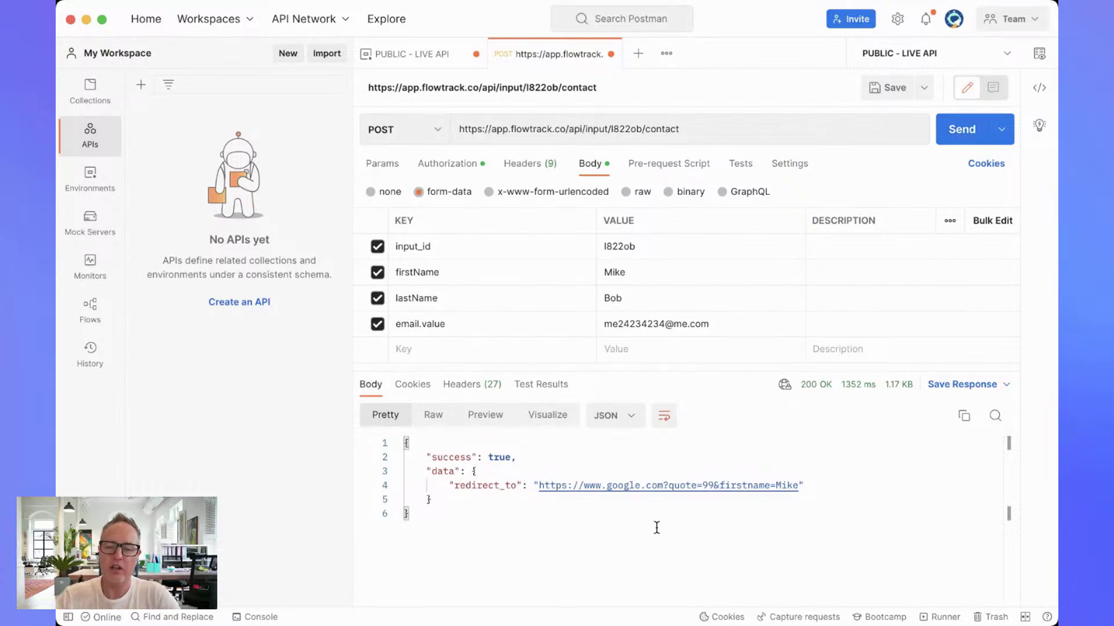
# Step: Examine the redirect_to entry in the JSON response, including its quote and firstname parameters
pyautogui.moveTo(454, 485)
pyautogui.mouseDown()
pyautogui.moveTo(828, 482)
pyautogui.moveTo(449, 489)
pyautogui.mouseUp()
pyautogui.click(449, 489)
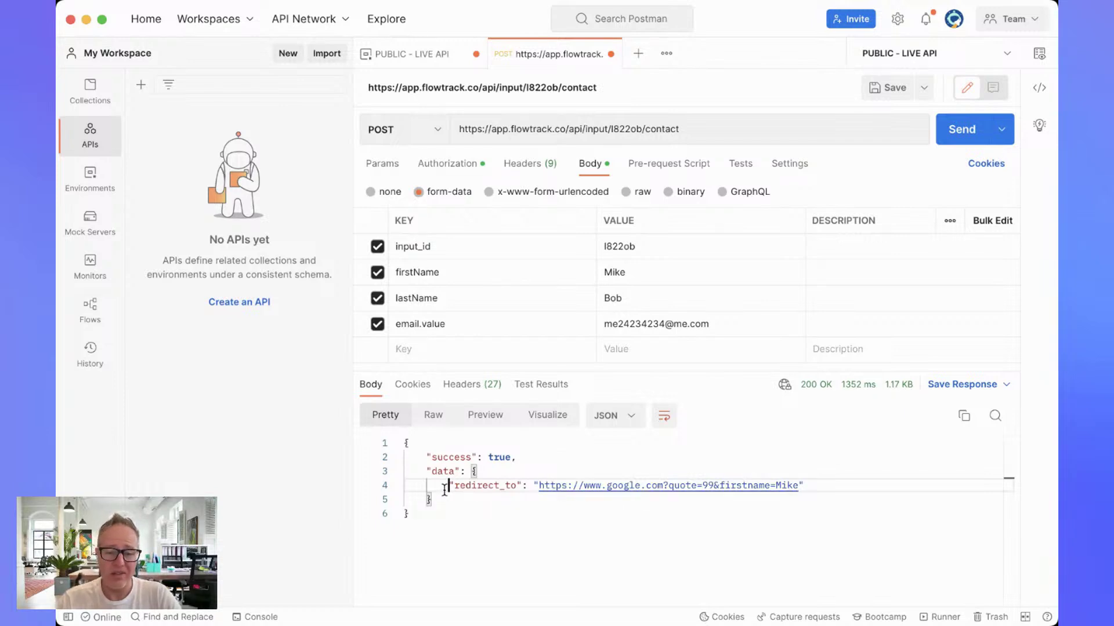
pyautogui.keyDown('shift'); pyautogui.click(707, 494); pyautogui.keyUp('shift')
pyautogui.keyDown('shift'); pyautogui.click(828, 488); pyautogui.keyUp('shift')
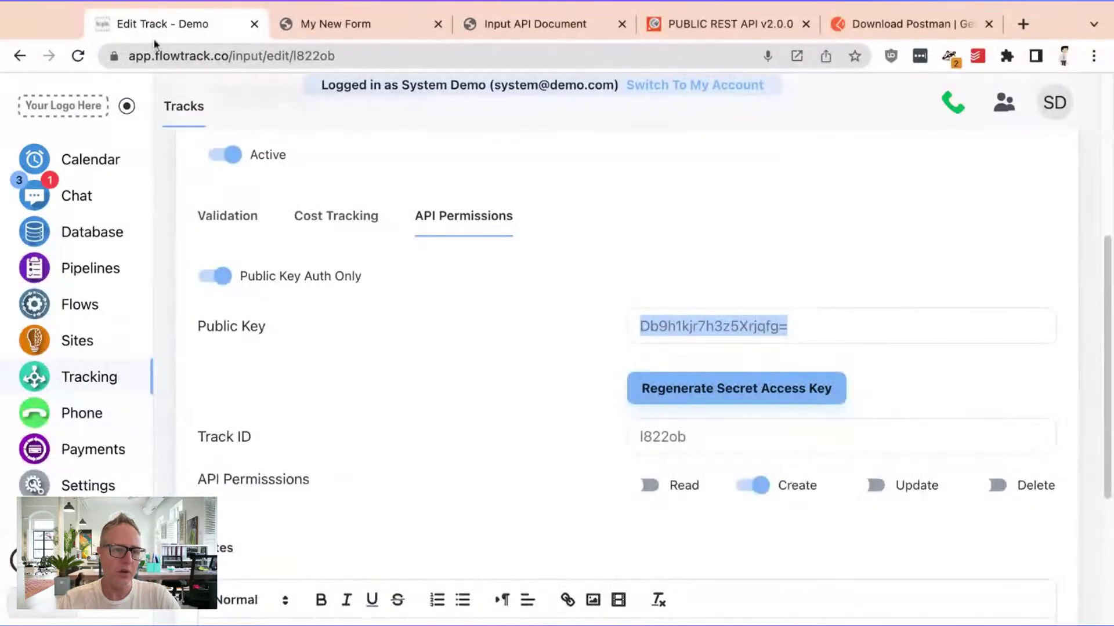
# Step: Switch back to the browser, open the newest contact in the database and examine its activity entry about the originating form
pyautogui.click(92, 232)
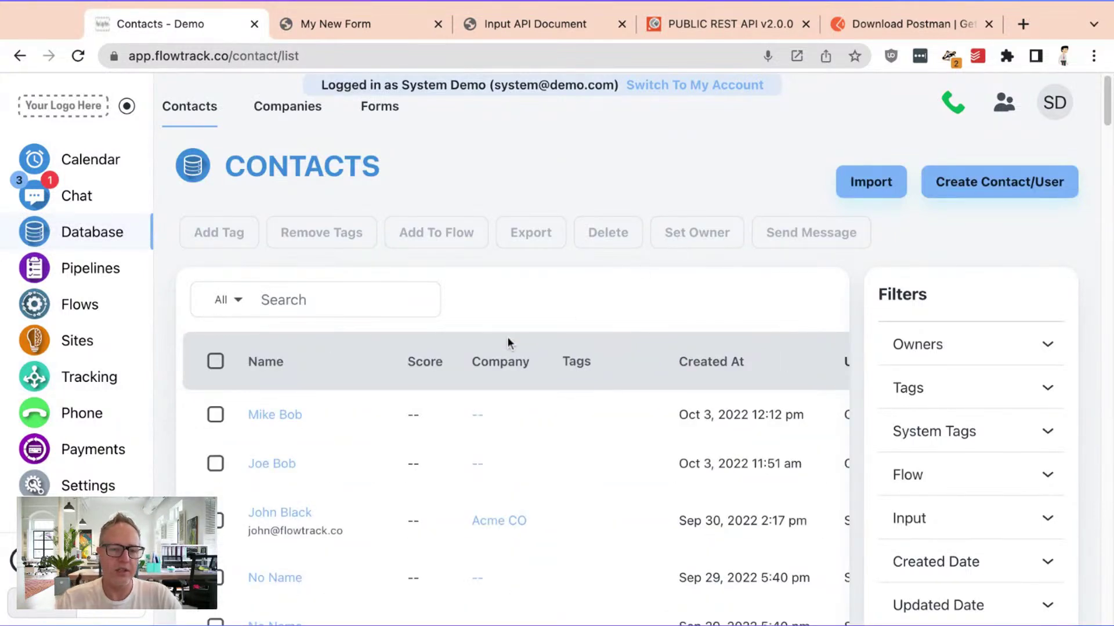
pyautogui.click(275, 415)
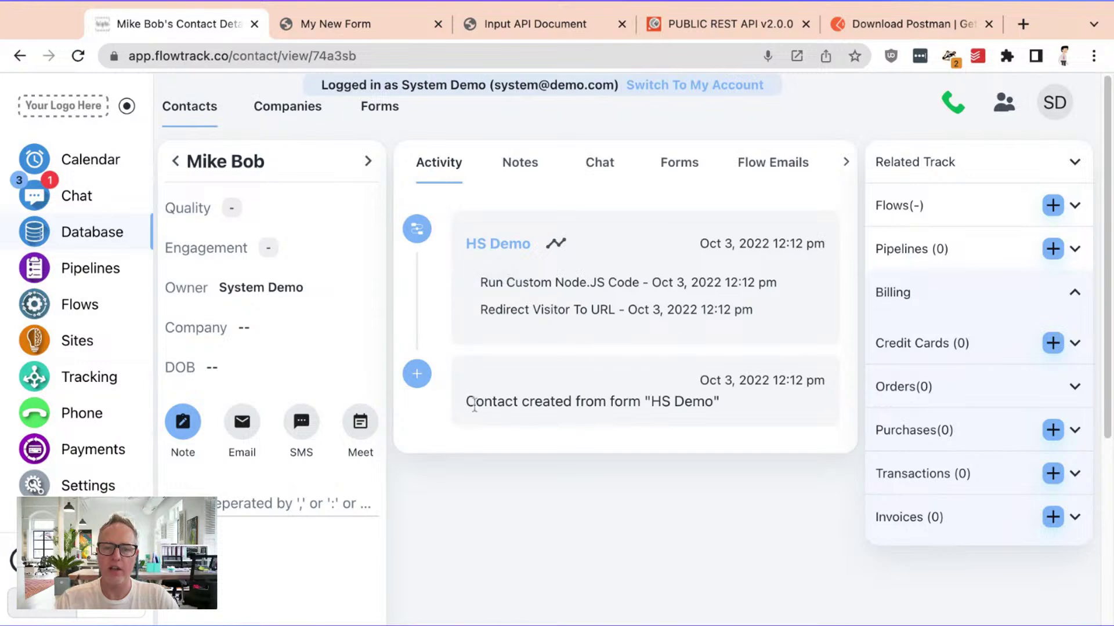
pyautogui.moveTo(474, 405); pyautogui.dragTo(719, 402)
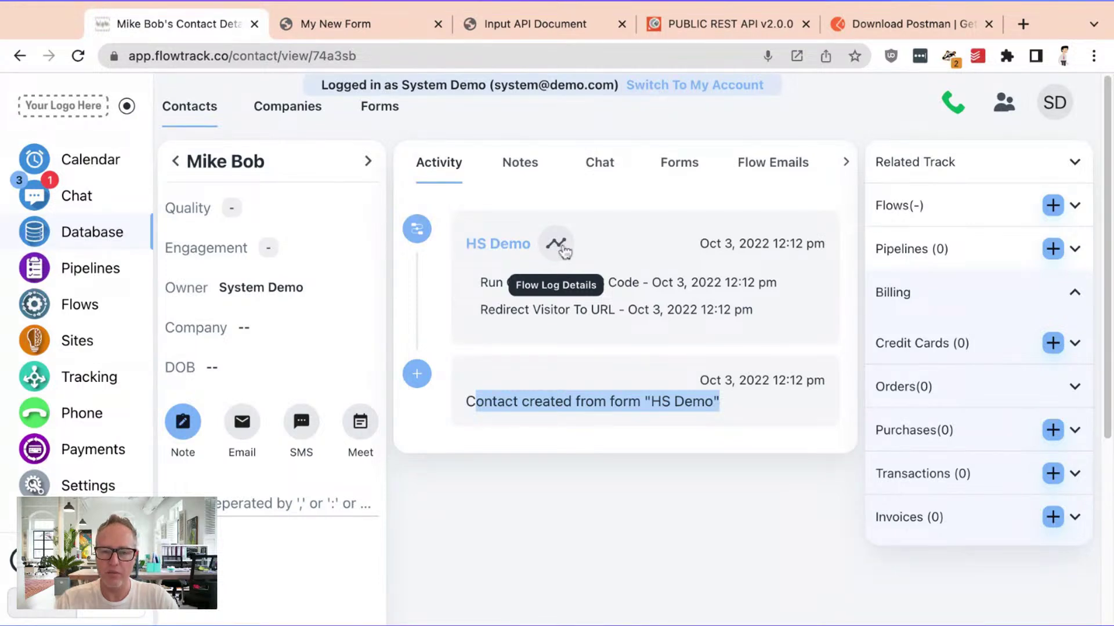
# Step: View the contact's log details for the HS Demo flow, check the processed redirect URL, and close the log
pyautogui.click(562, 249)
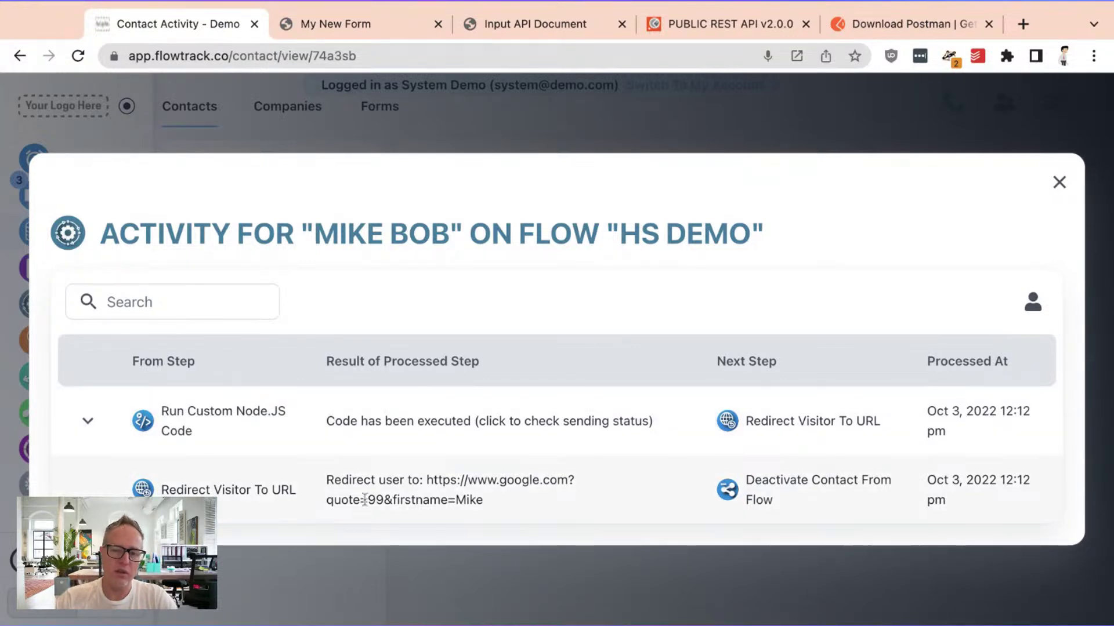
pyautogui.click(1059, 182)
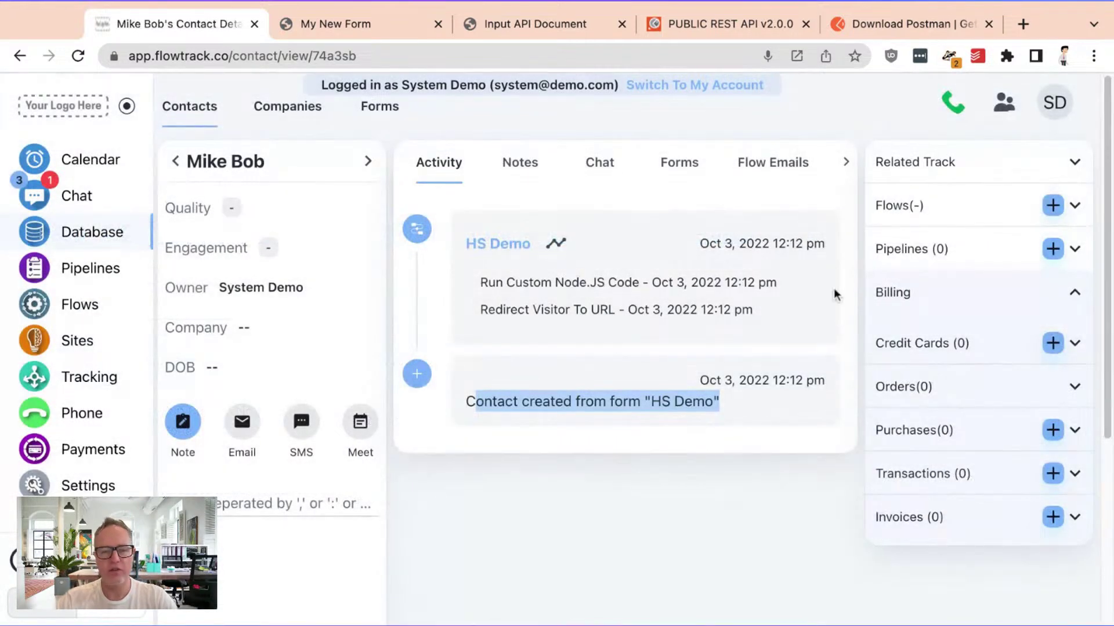
pyautogui.click(516, 555)
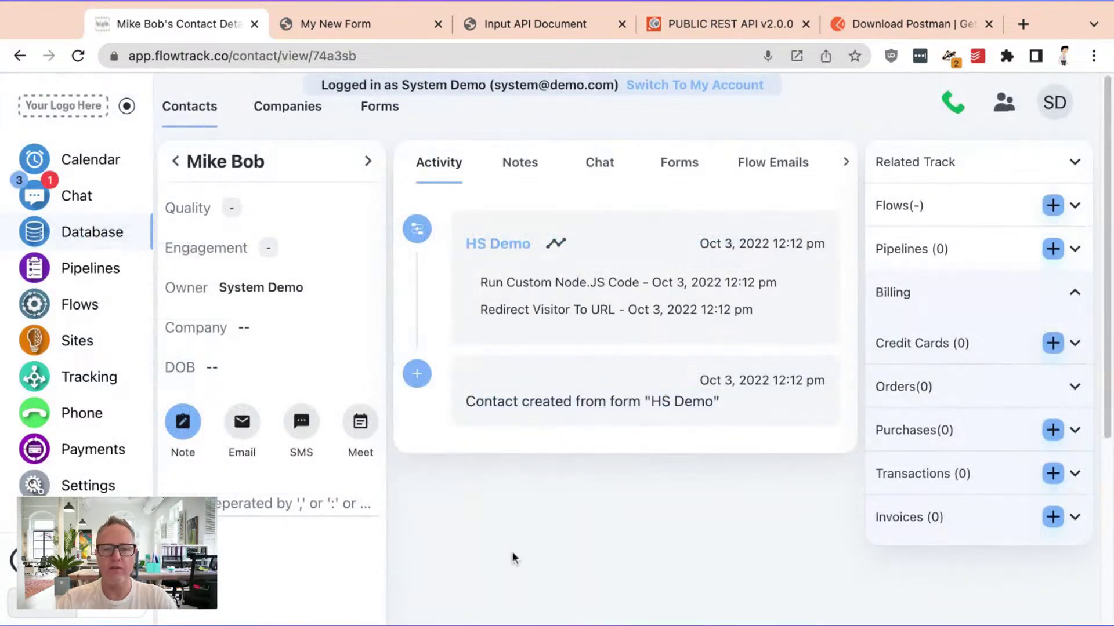
# Step: Open the HS Demo flow and show its Redirect Visitor To URL step to examine the base address of the redirect
pyautogui.click(506, 248)
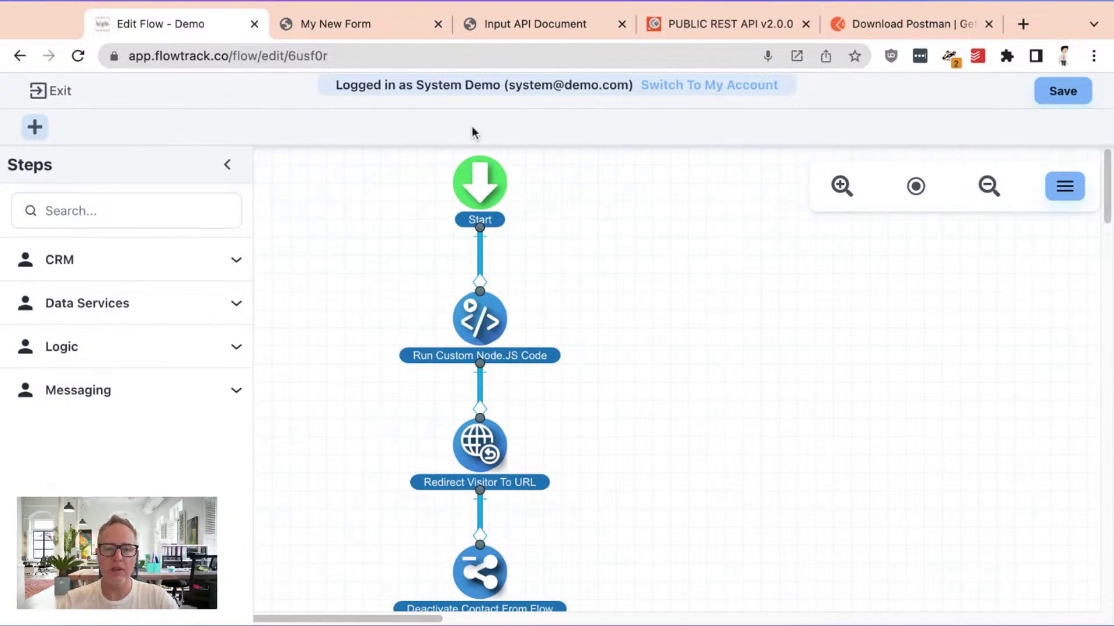
pyautogui.click(476, 457)
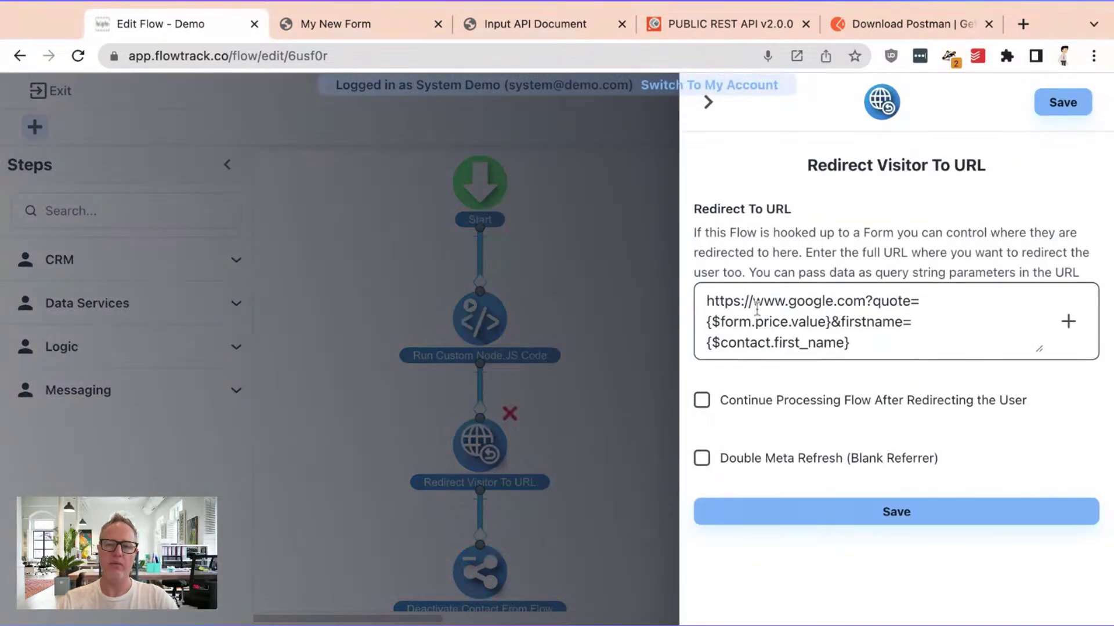
pyautogui.moveTo(831, 322); pyautogui.dragTo(864, 301)
pyautogui.click(859, 314)
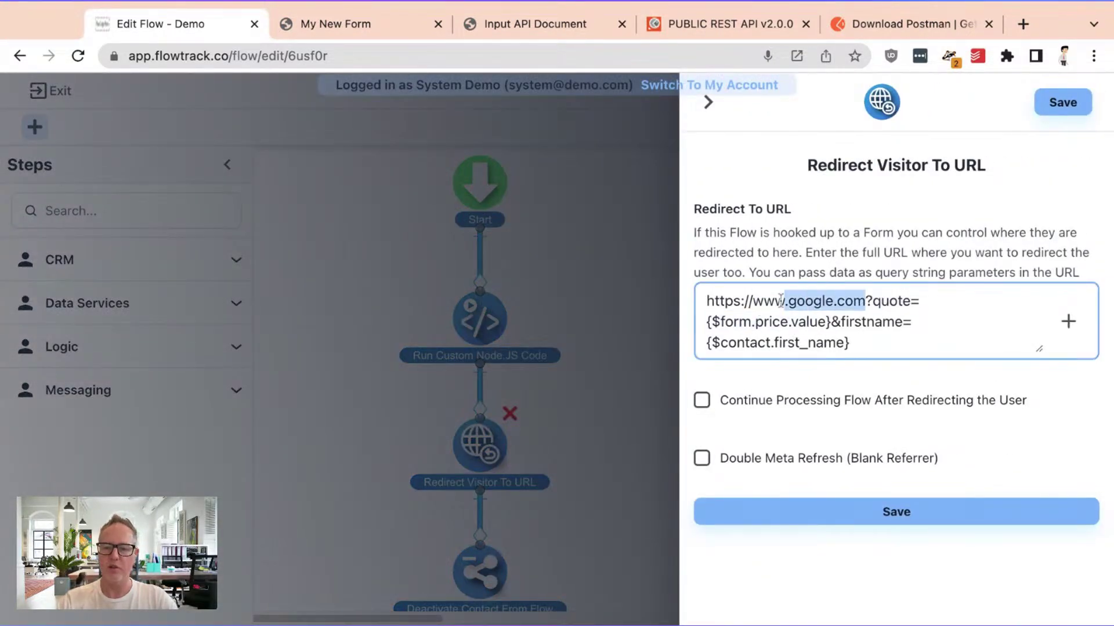
# Step: Examine the {$form.price.value} and {$contact.first_name} placeholders in the redirect URL
pyautogui.click(833, 322)
pyautogui.hotkey('alt', 'shift', 'Left')
pyautogui.hotkey('alt', 'shift', 'Left')
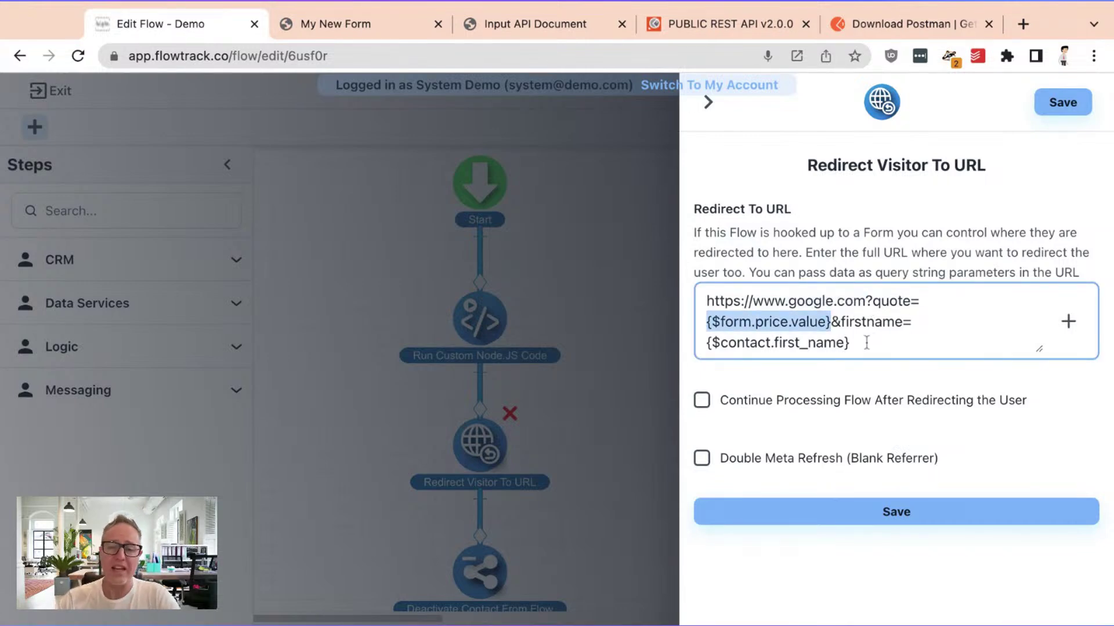
pyautogui.click(863, 343)
pyautogui.hotkey('alt', 'shift', 'Left')
pyautogui.hotkey('alt', 'shift', 'Left')
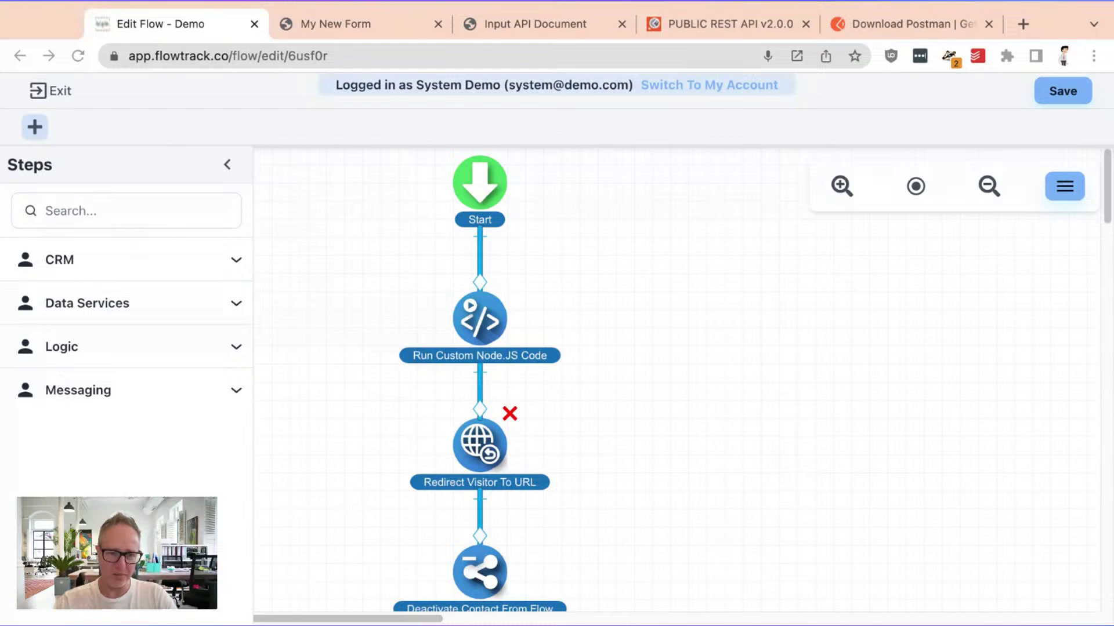
# Step: Switch to the public REST API docs, read the quick setup guide's opening, and view the Run in Postman options before dismissing them
pyautogui.click(261, 377)
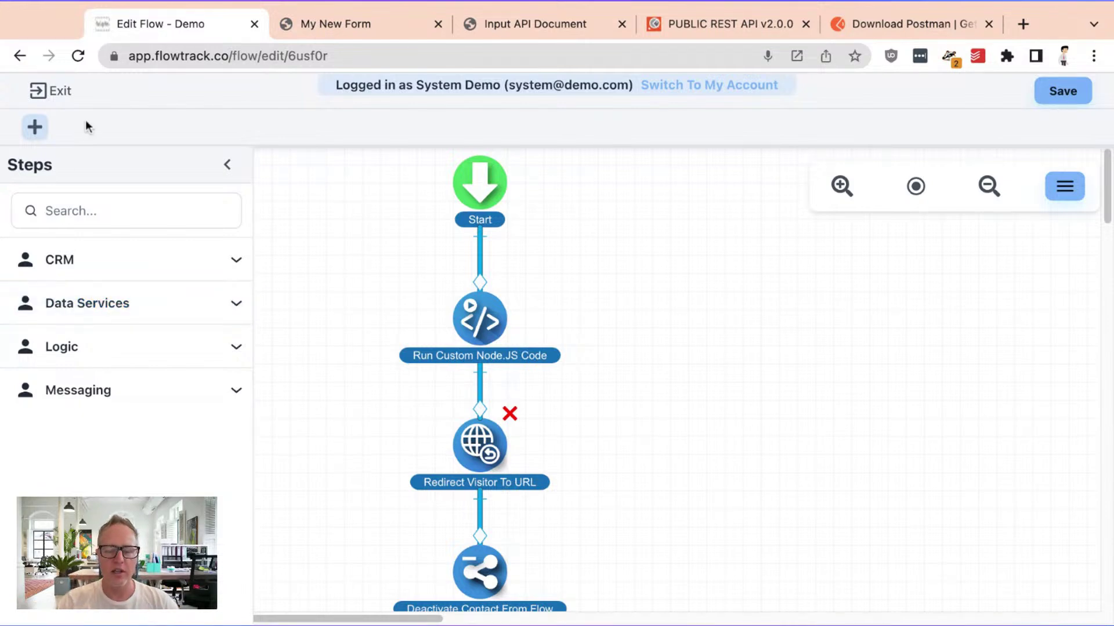
pyautogui.click(688, 23)
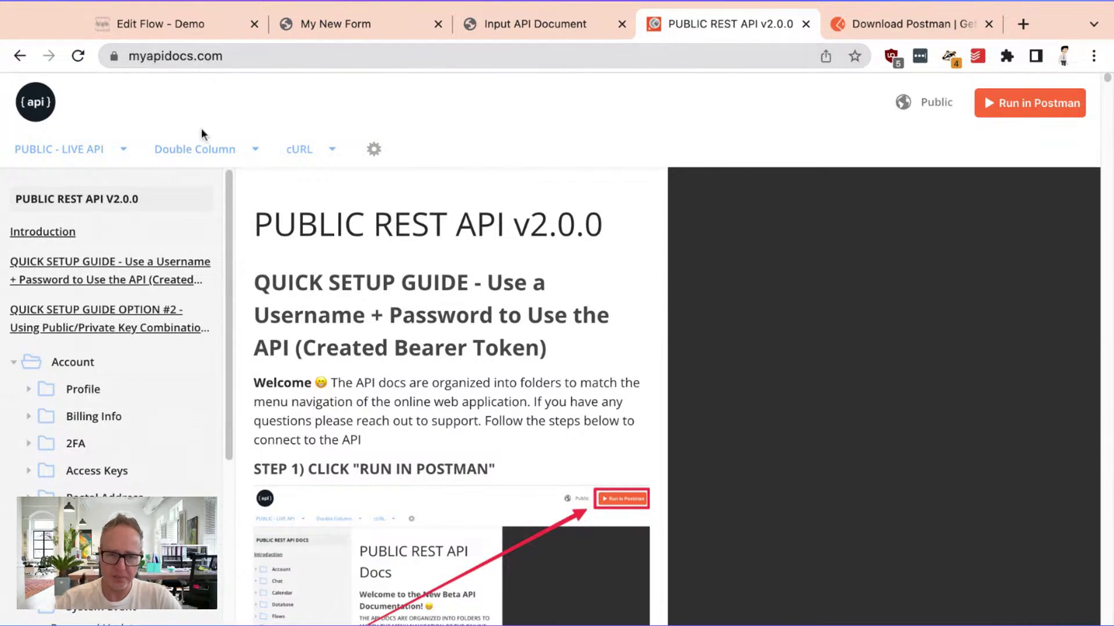
pyautogui.scroll(-1, 464, 421)
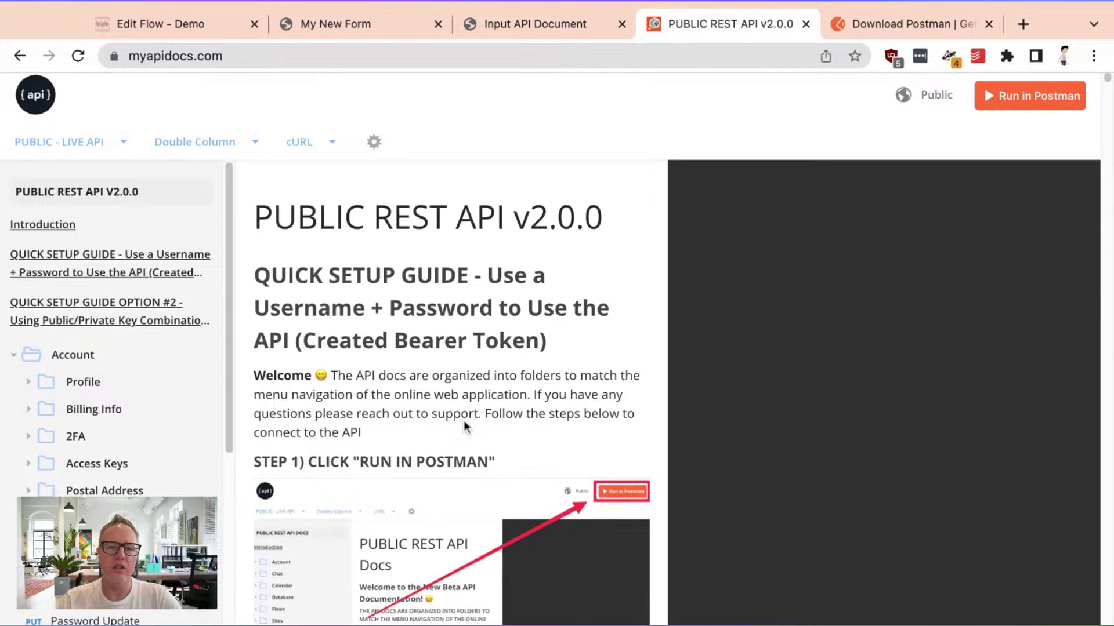
pyautogui.scroll(-4, 464, 424)
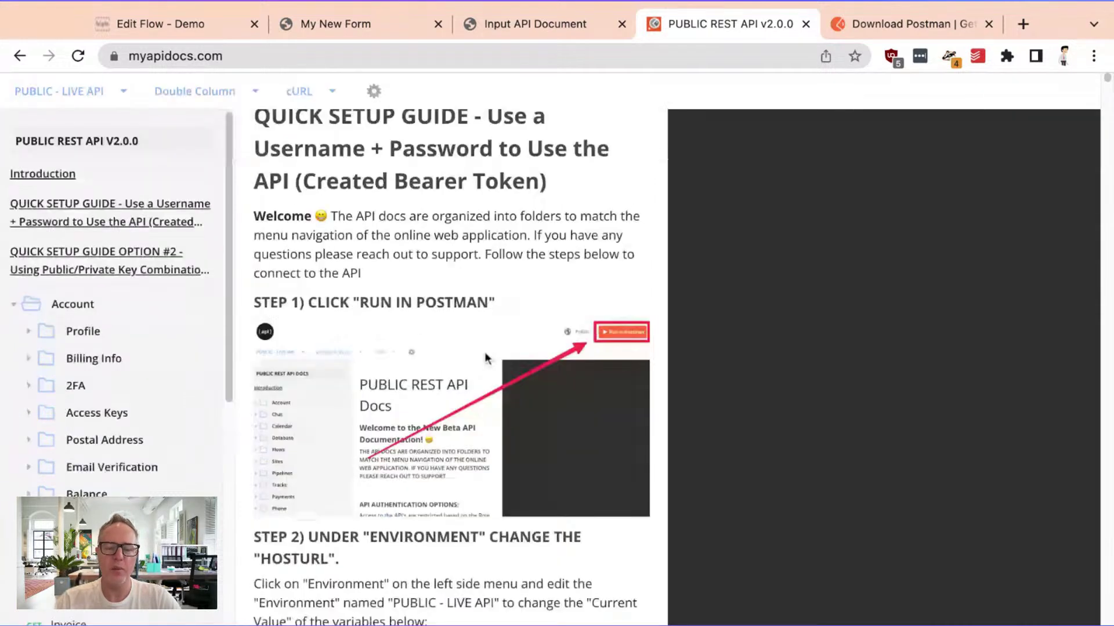
pyautogui.scroll(4, 486, 358)
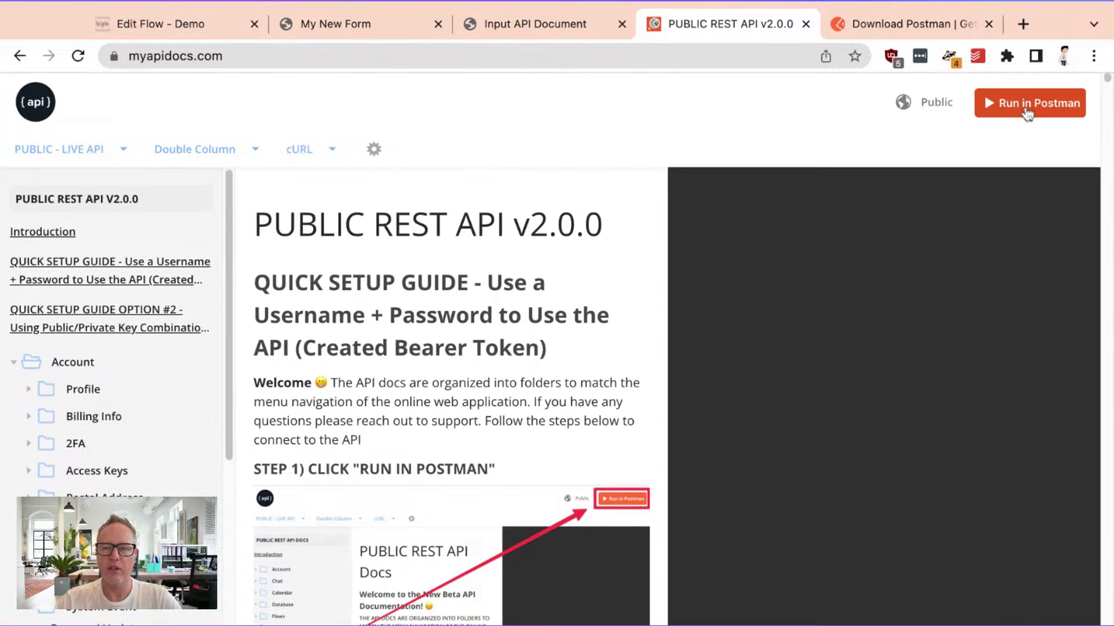
pyautogui.click(1026, 110)
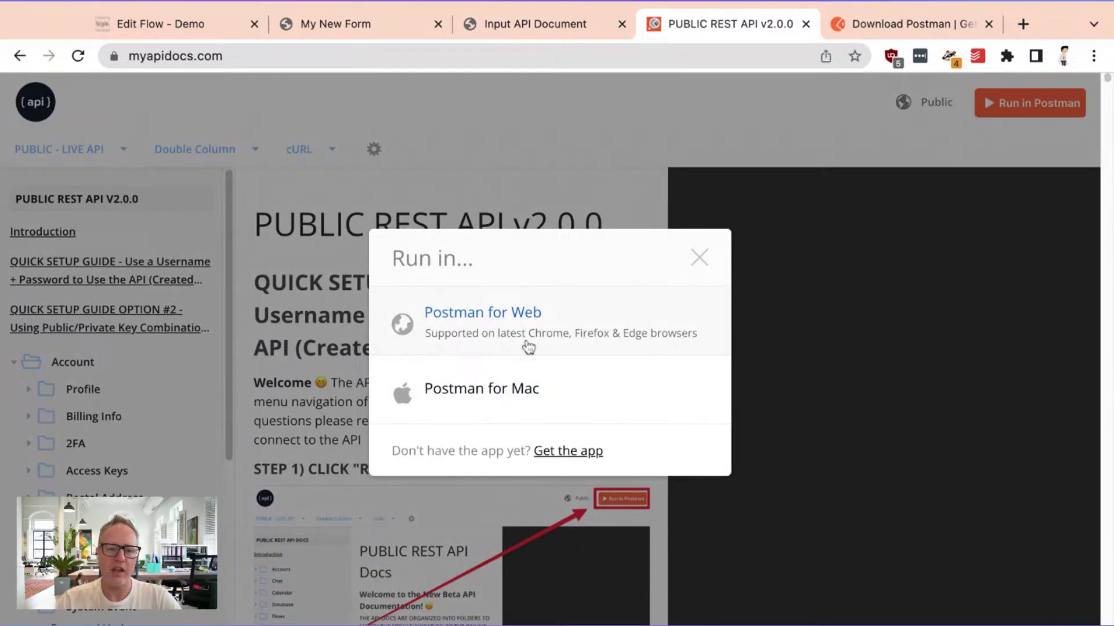
pyautogui.click(708, 257)
# Step: Examine setup guide steps 2 and 3 on changing the HostURL and authenticating with the Login endpoint
pyautogui.scroll(-10, 520, 413)
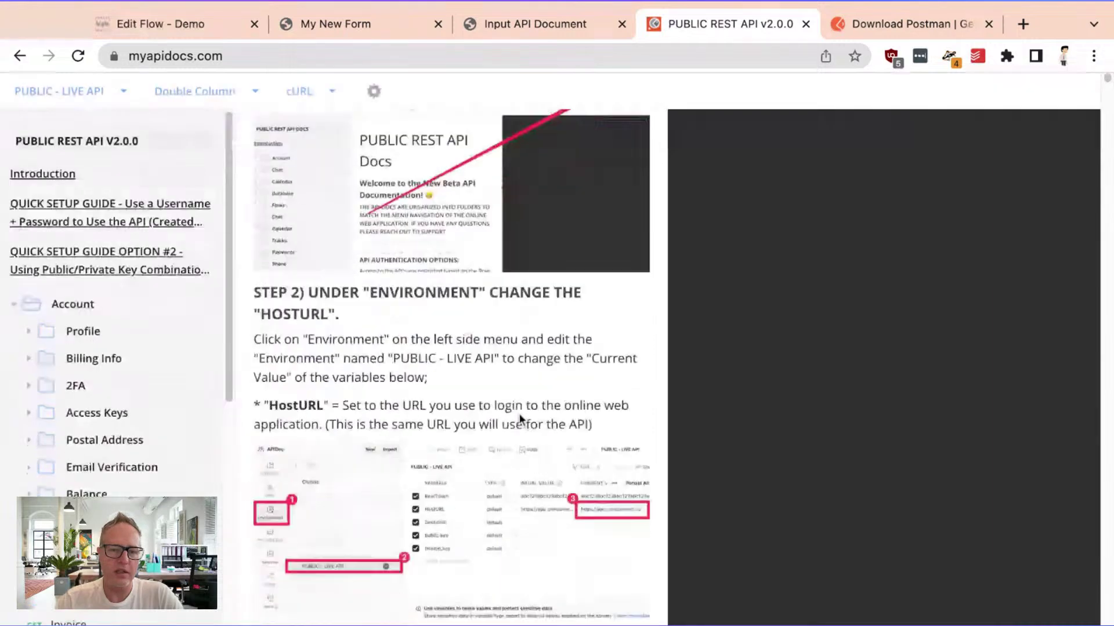
pyautogui.scroll(-4, 520, 413)
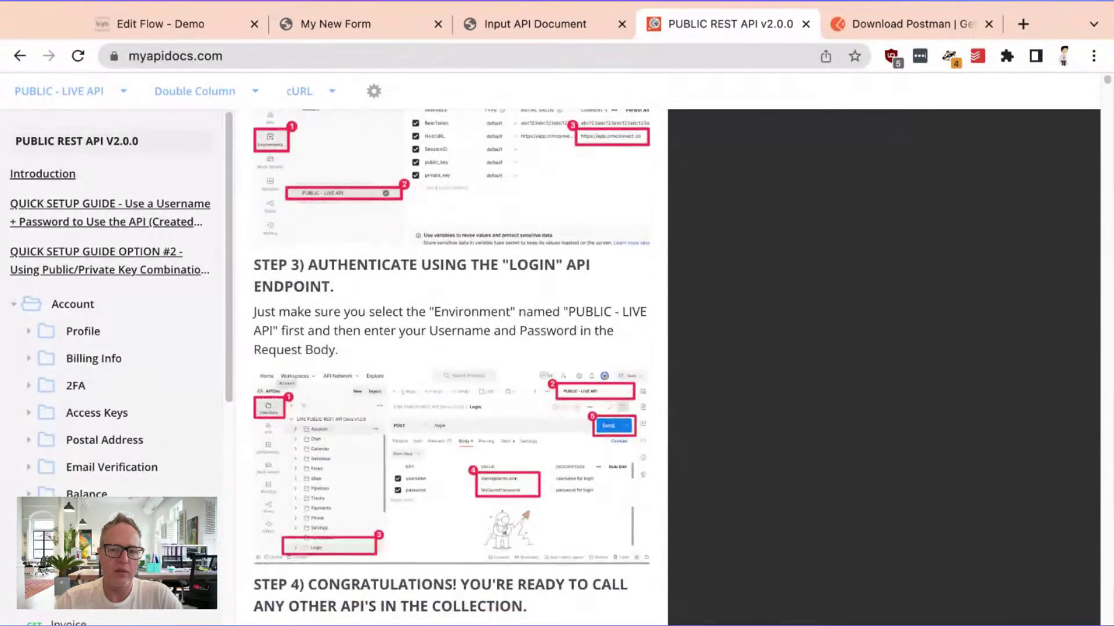
pyautogui.scroll(11, 575, 428)
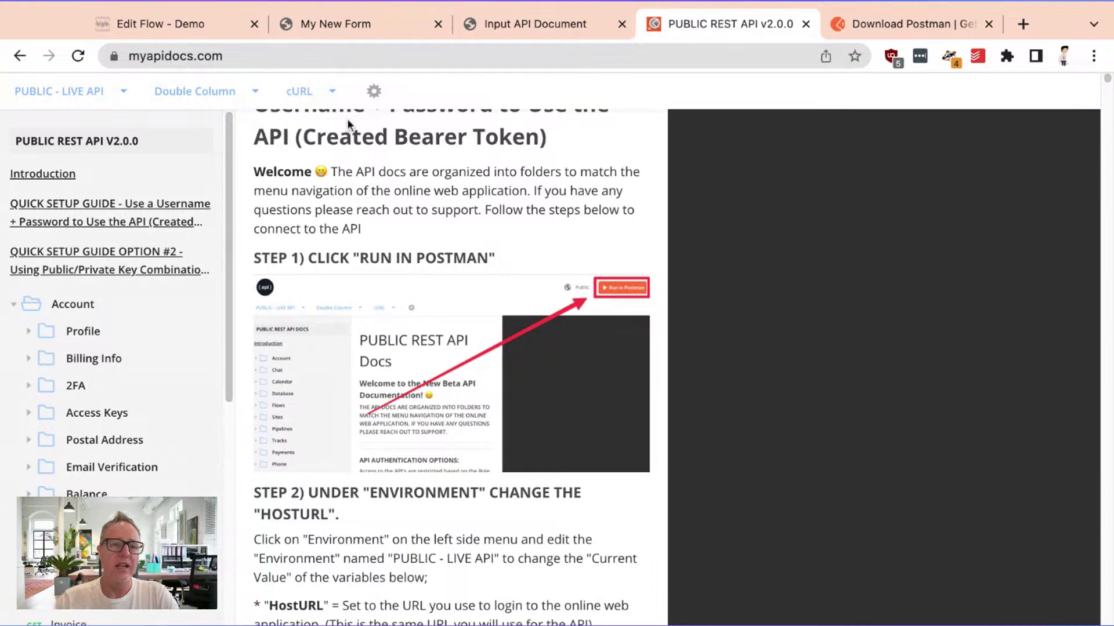
# Step: Return to Flowtrack, exit the flow editor and open the Access Keys page in the settings
pyautogui.click(186, 23)
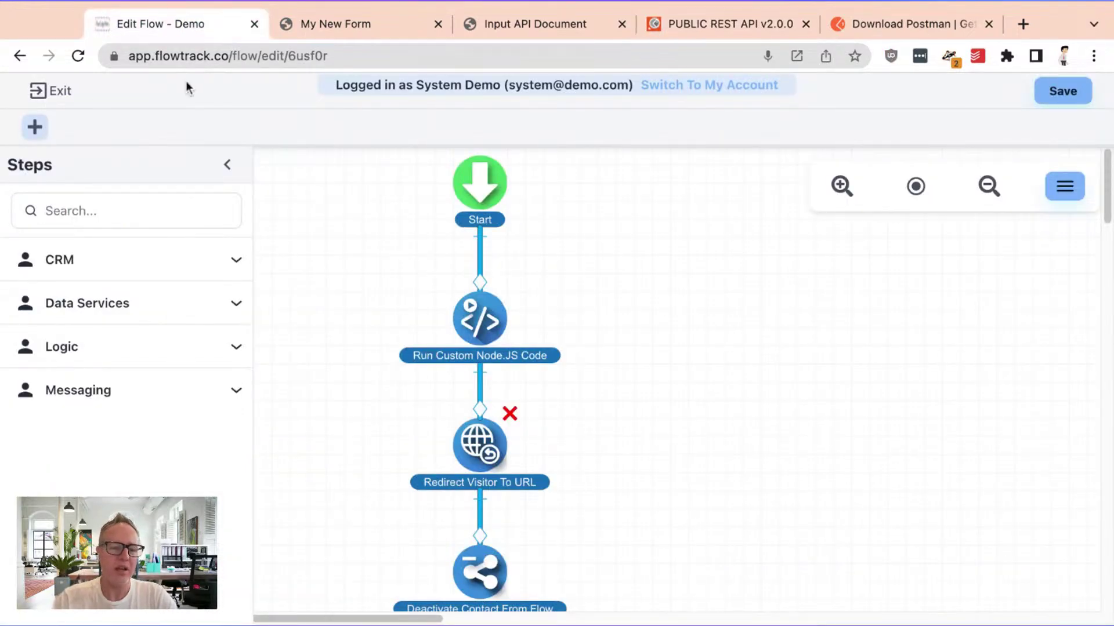
pyautogui.click(39, 90)
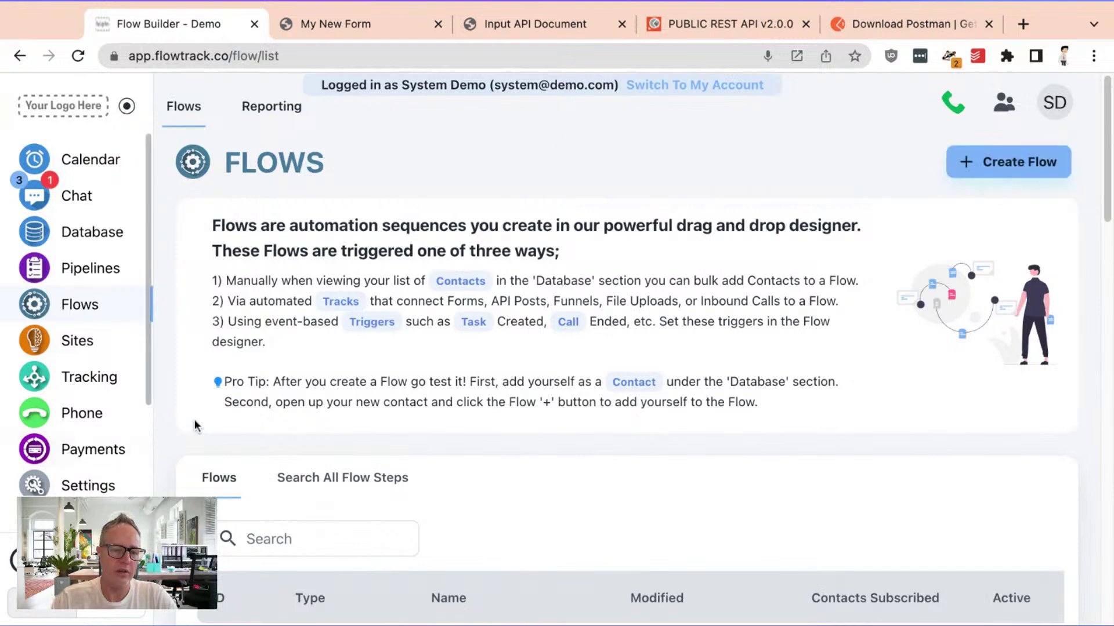
pyautogui.scroll(-7, 194, 423)
pyautogui.scroll(-2, 111, 428)
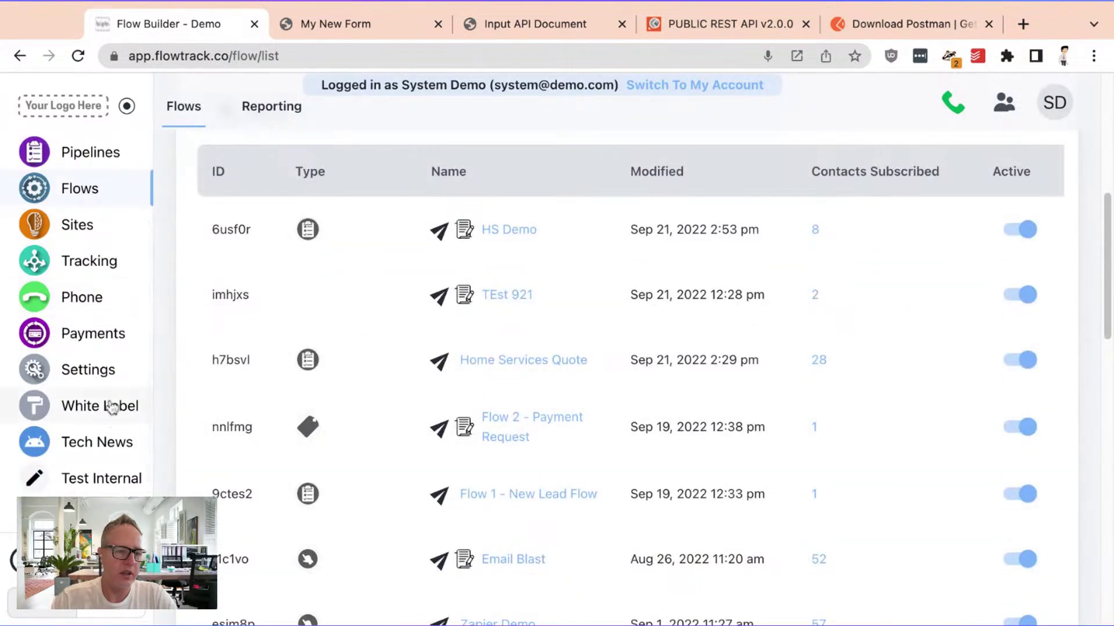
pyautogui.click(104, 367)
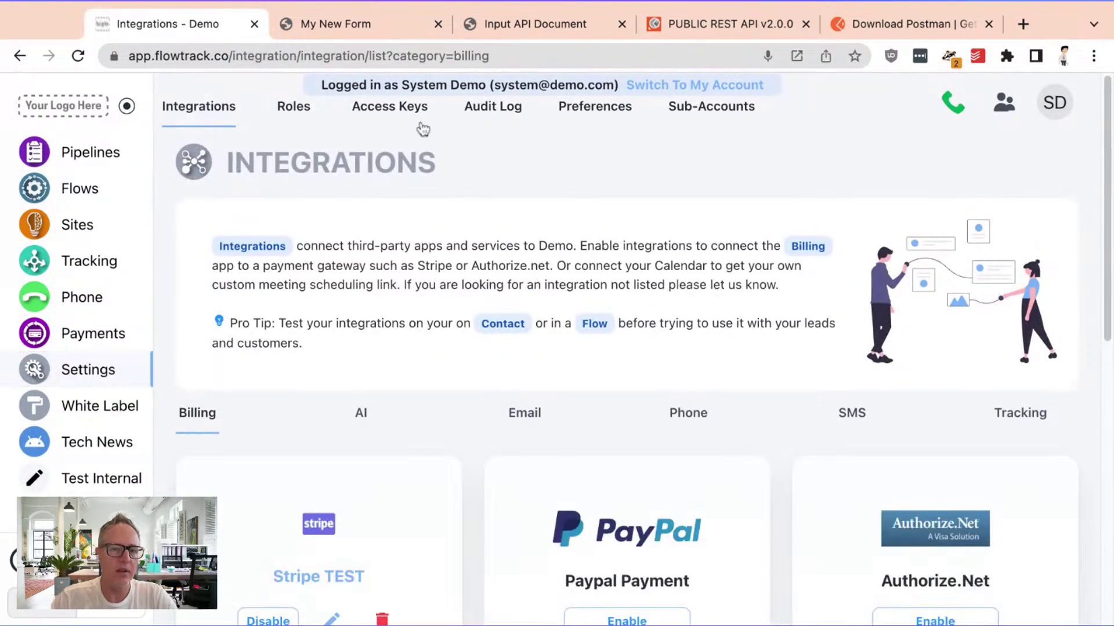
pyautogui.click(413, 117)
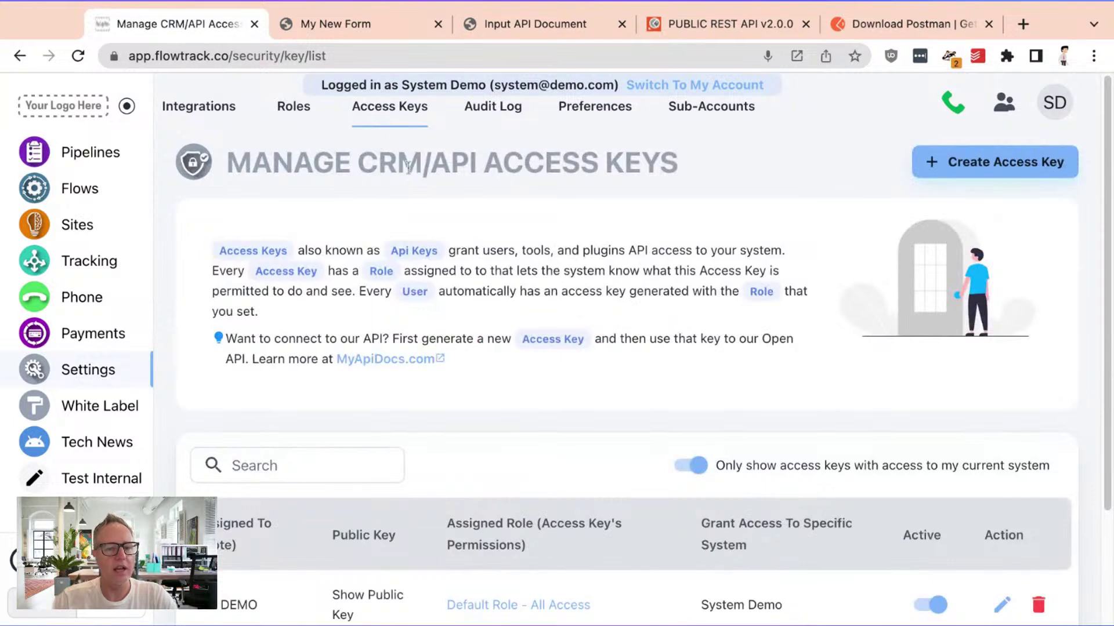
# Step: Examine the existing access keys along with their assigned roles and system access
pyautogui.scroll(-3, 485, 279)
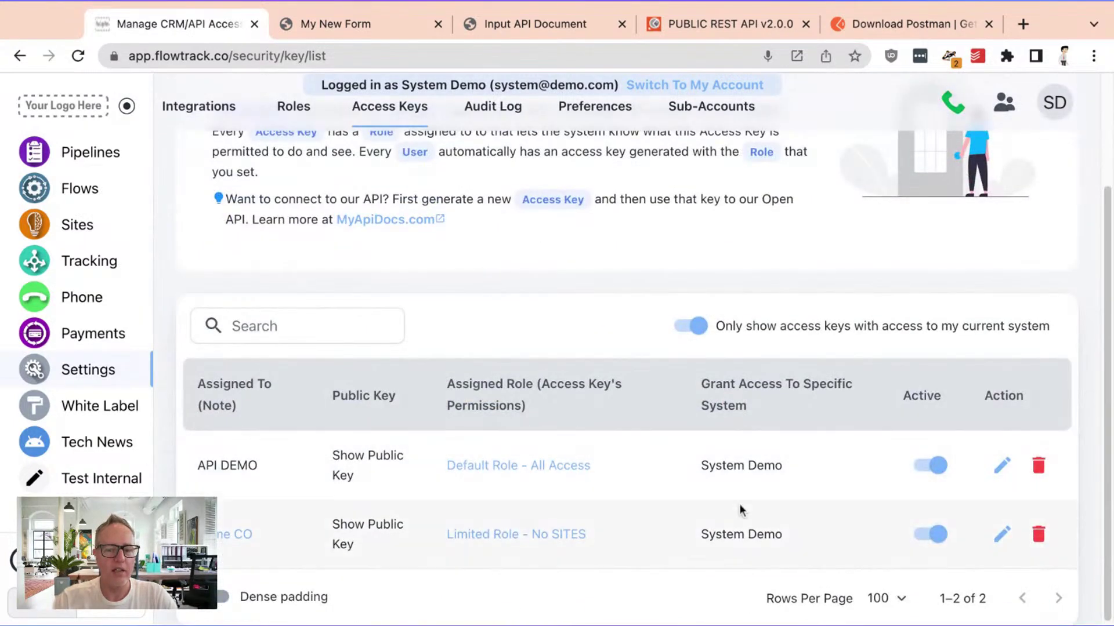
pyautogui.scroll(3, 626, 433)
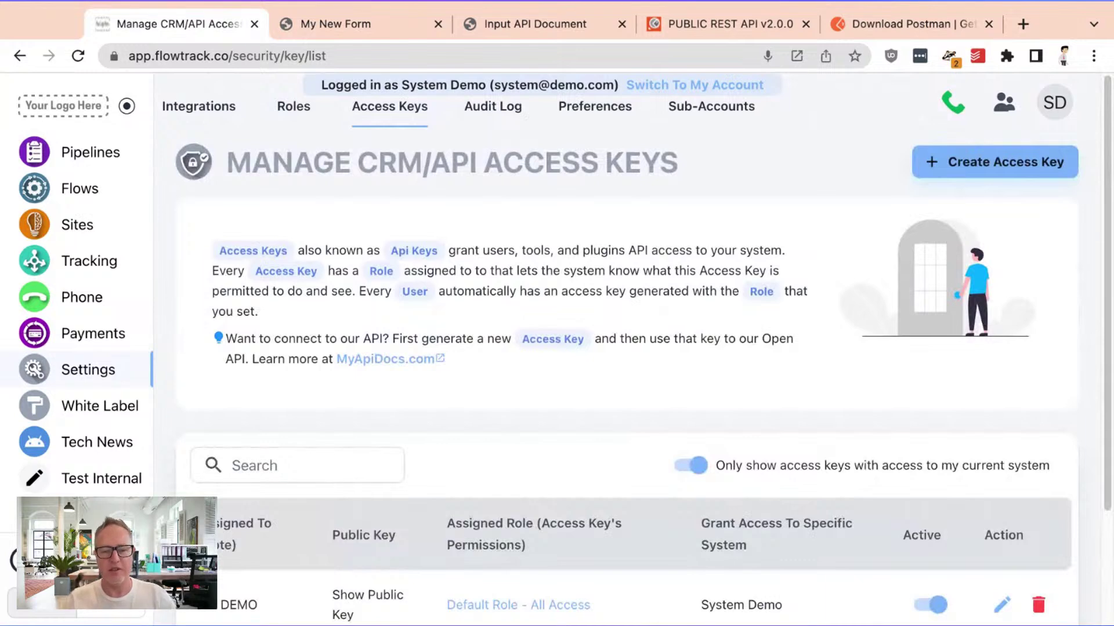
pyautogui.scroll(-3, 601, 396)
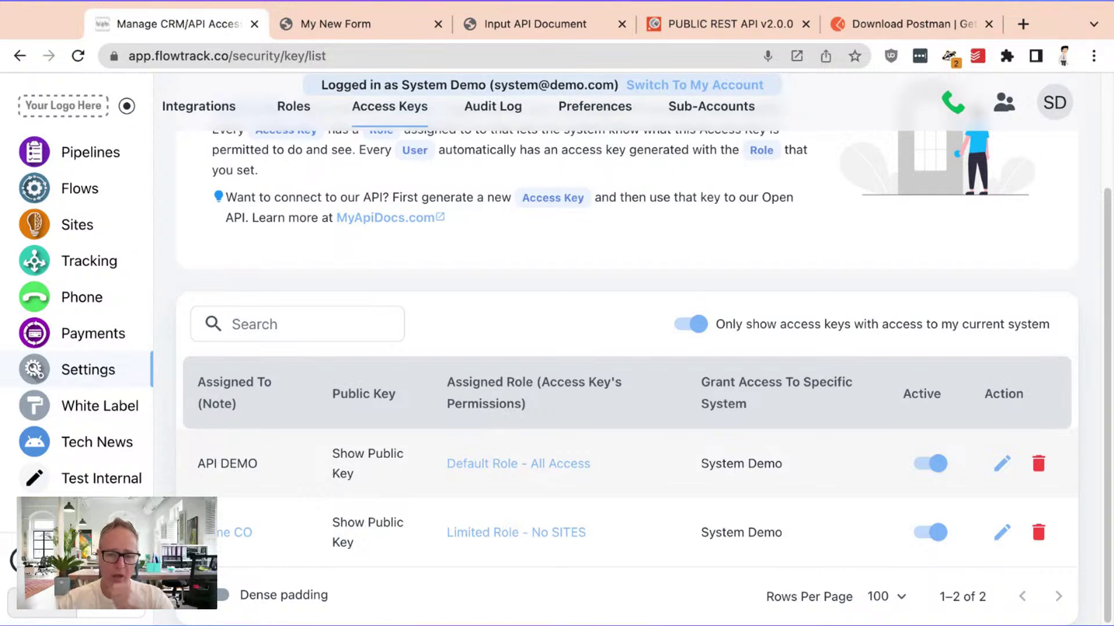
pyautogui.scroll(4, 351, 455)
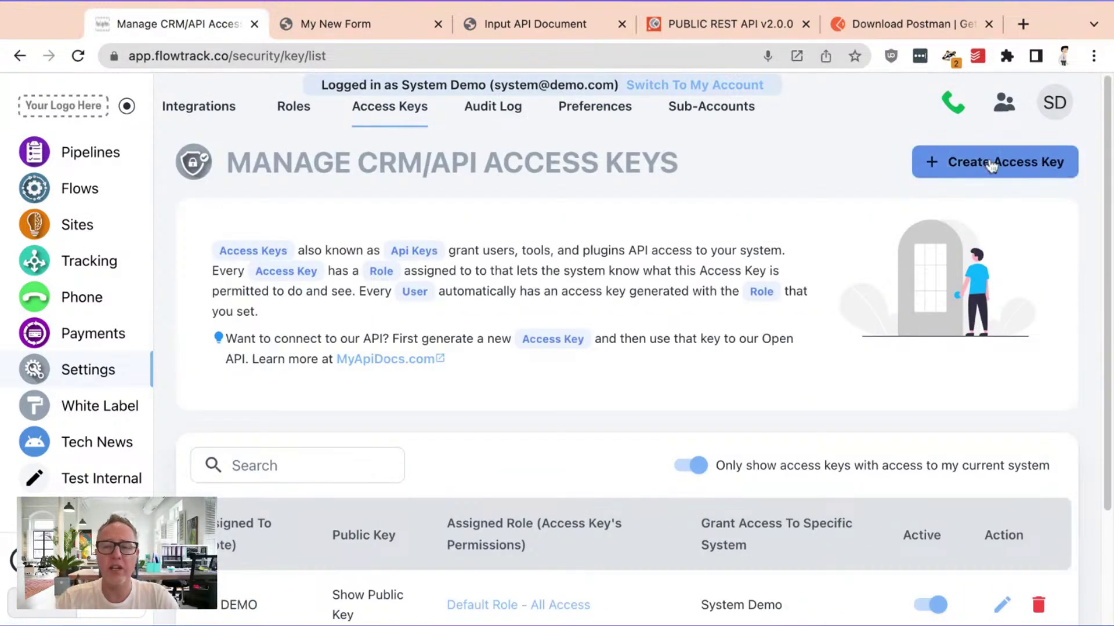
# Step: Fill in a new access key form with access to Current System, the note API and the role Default Role - All Access
pyautogui.click(994, 164)
pyautogui.scroll(-1, 951, 238)
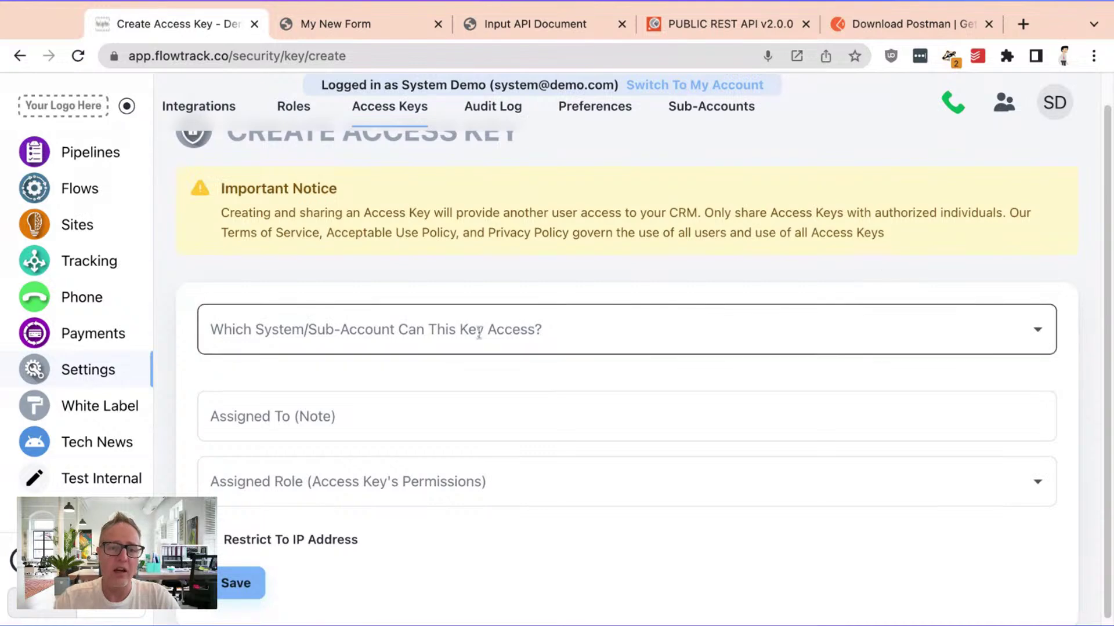
pyautogui.click(439, 328)
pyautogui.click(406, 380)
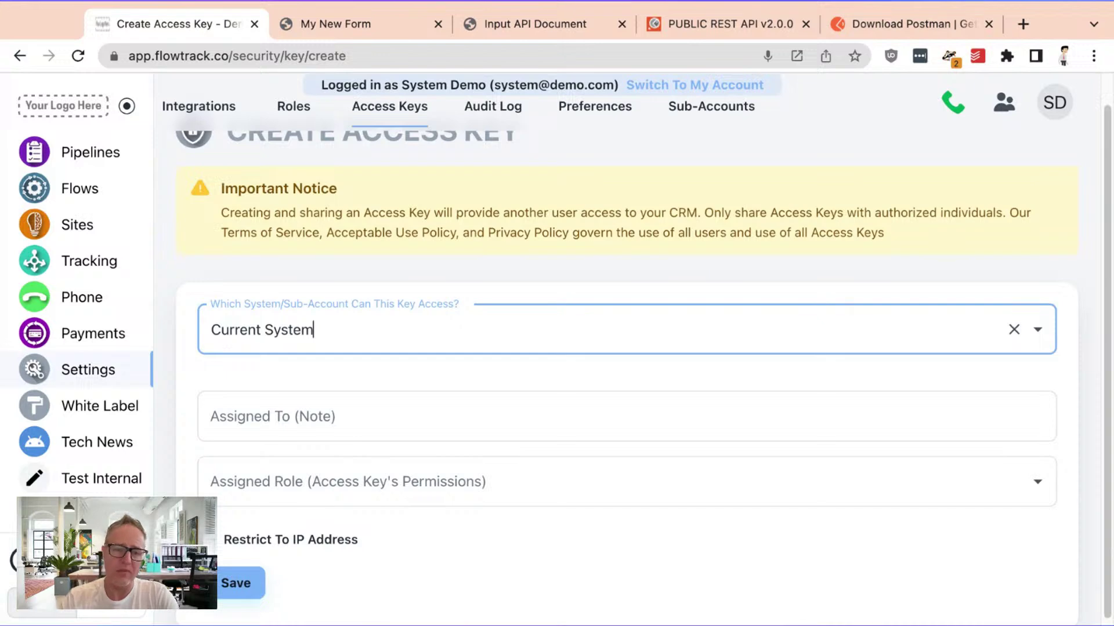
pyautogui.click(333, 416)
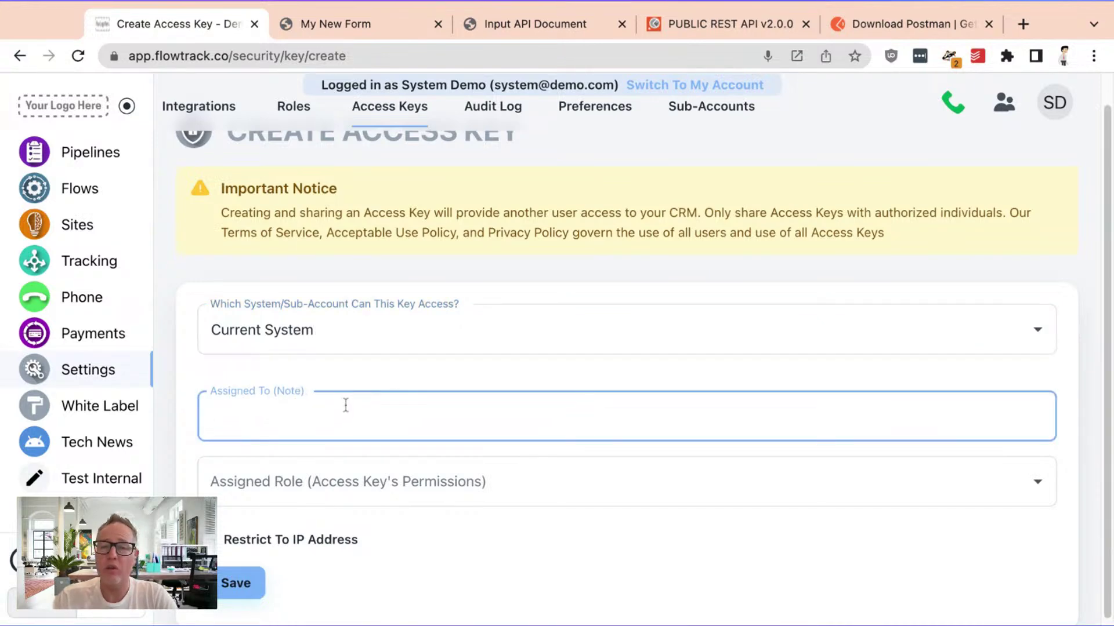
pyautogui.write('API')
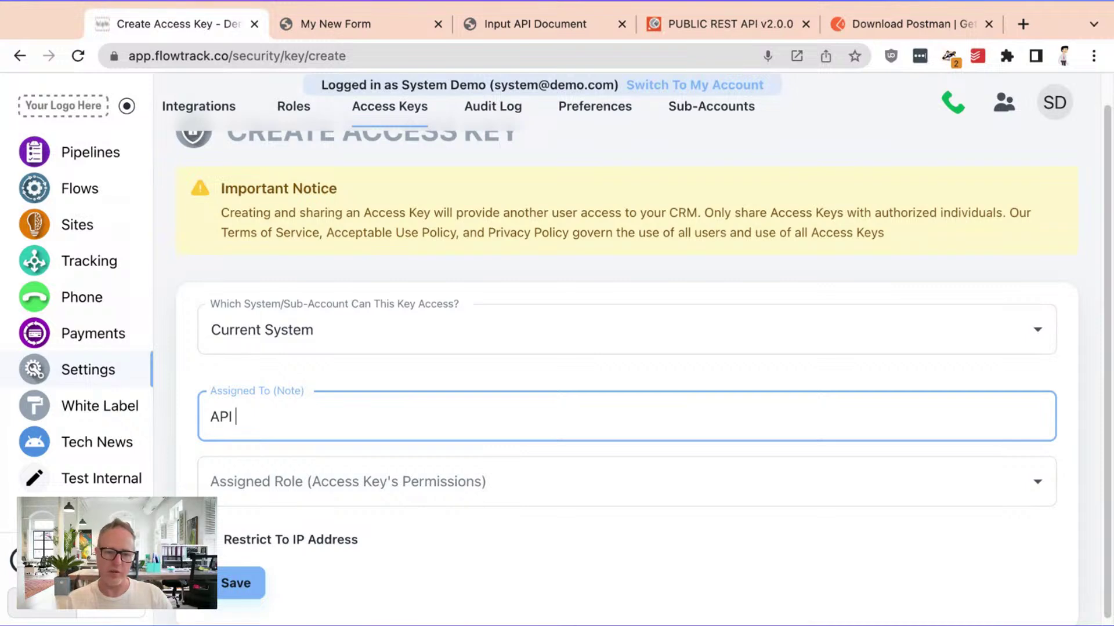
pyautogui.click(479, 481)
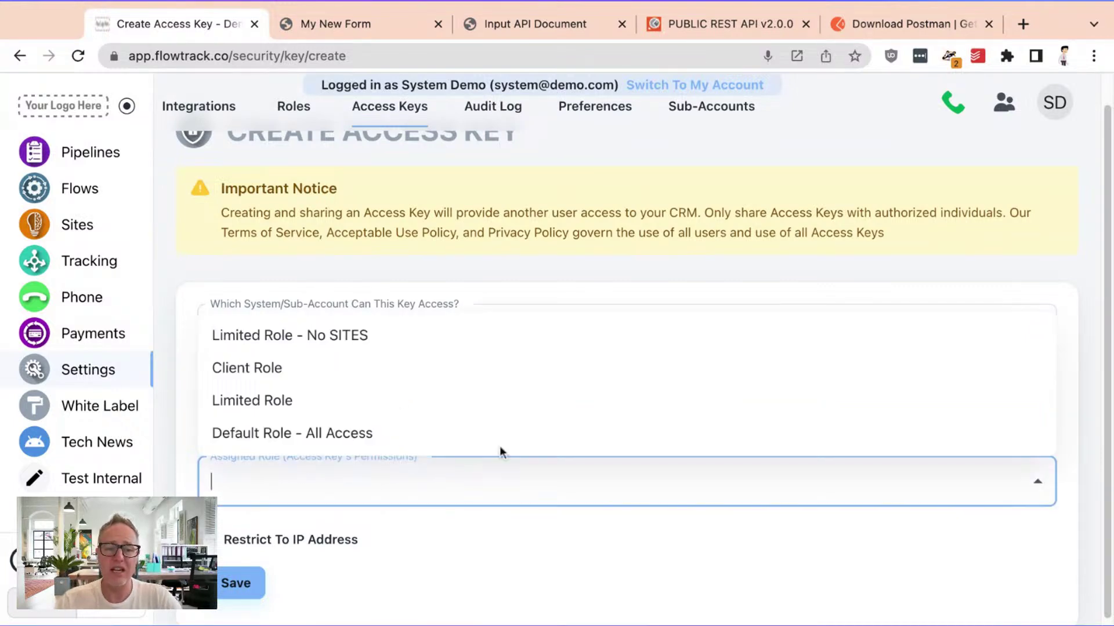
pyautogui.click(542, 441)
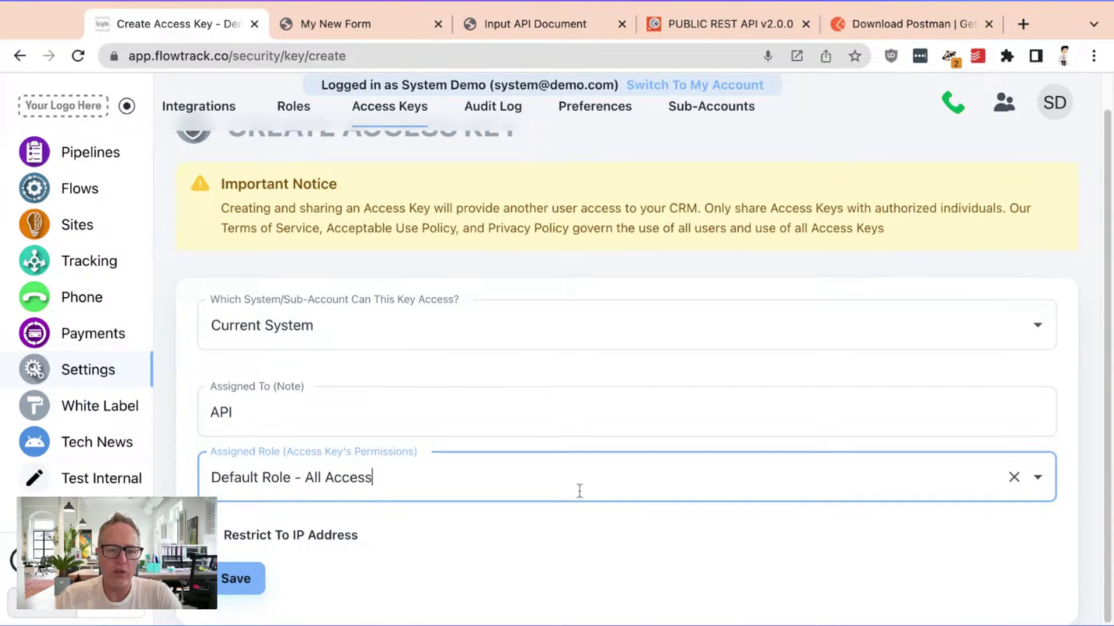
pyautogui.scroll(1, 577, 491)
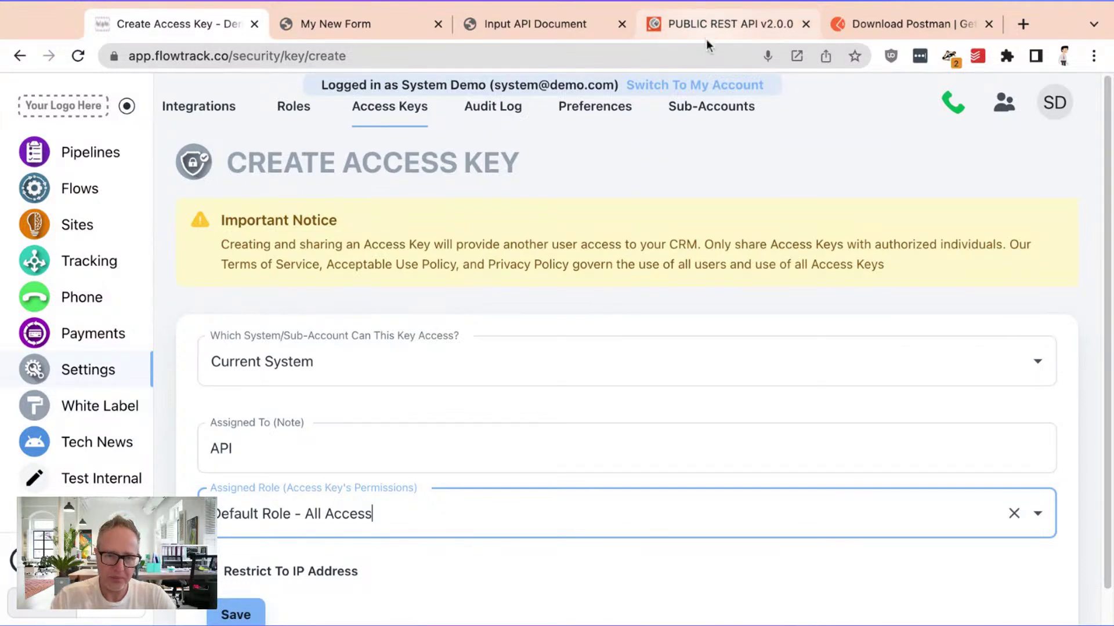
# Step: Switch to Postman, open the PUBLIC REST API v2.0.0 collection and read its setup instructions for the HostURL
pyautogui.scroll(-3, 631, 293)
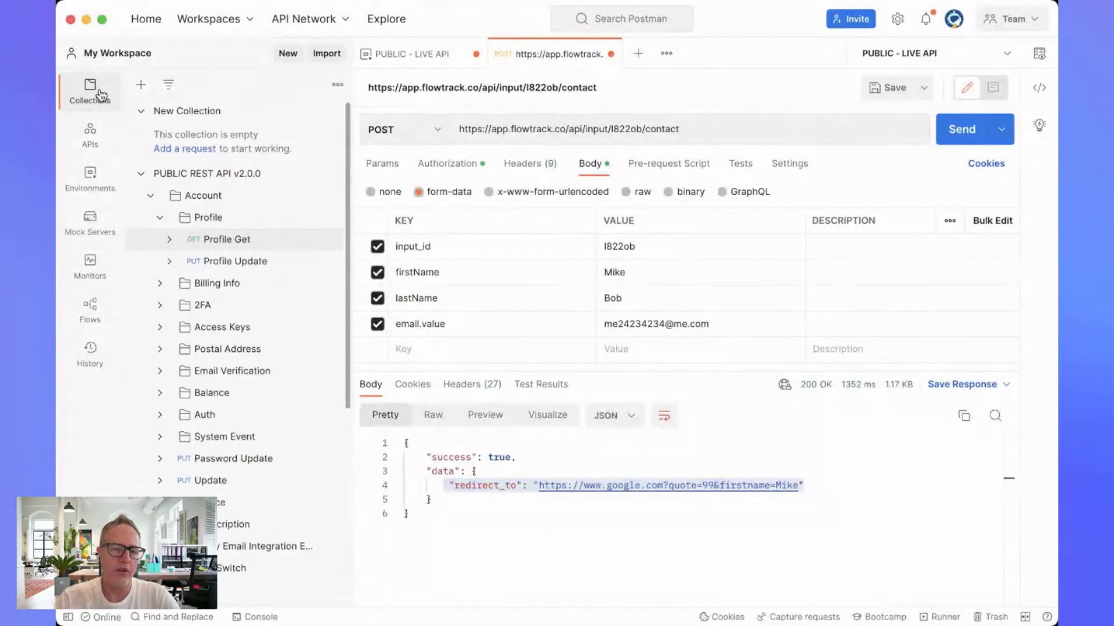
pyautogui.click(168, 173)
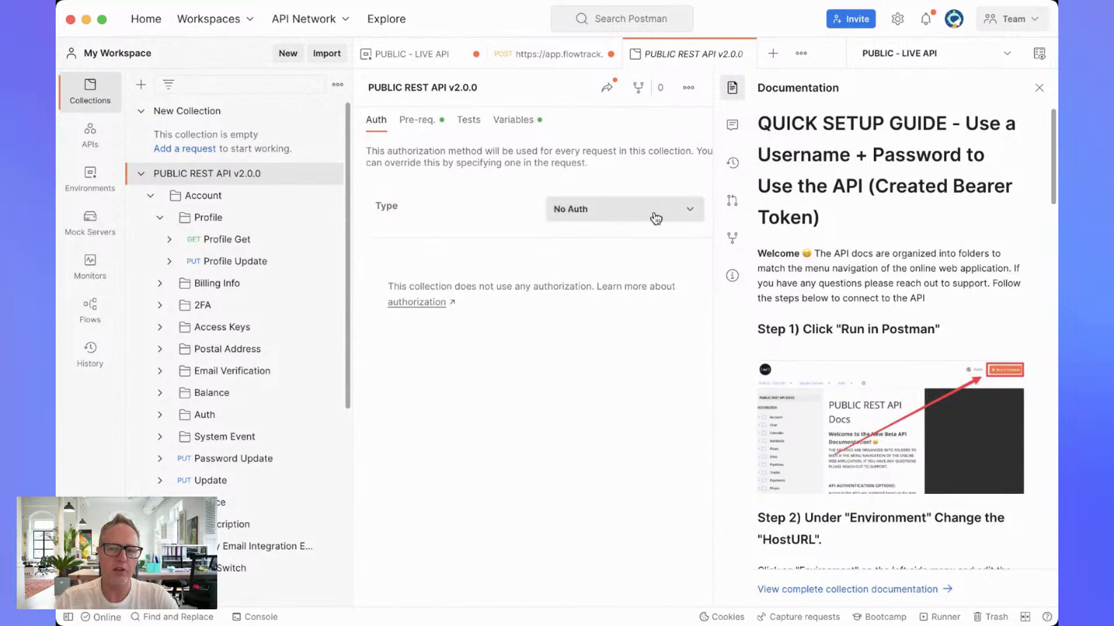
pyautogui.scroll(-1, 823, 360)
pyautogui.scroll(-10, 793, 309)
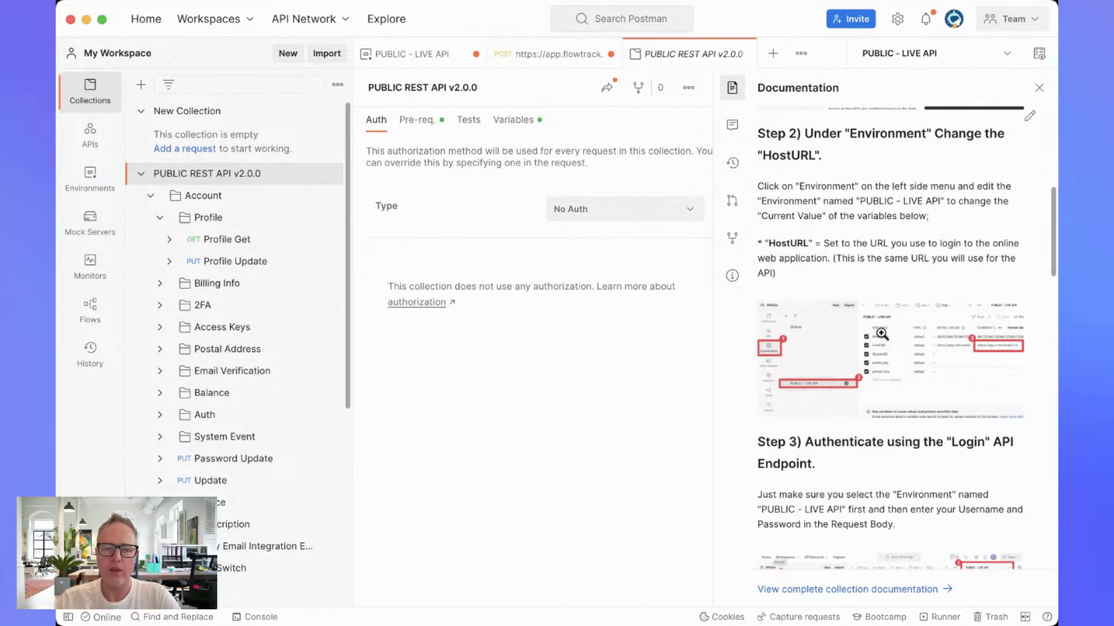
# Step: Open the PUBLIC - LIVE API environment and examine its HostURL, public_key and private_key variables
pyautogui.click(89, 180)
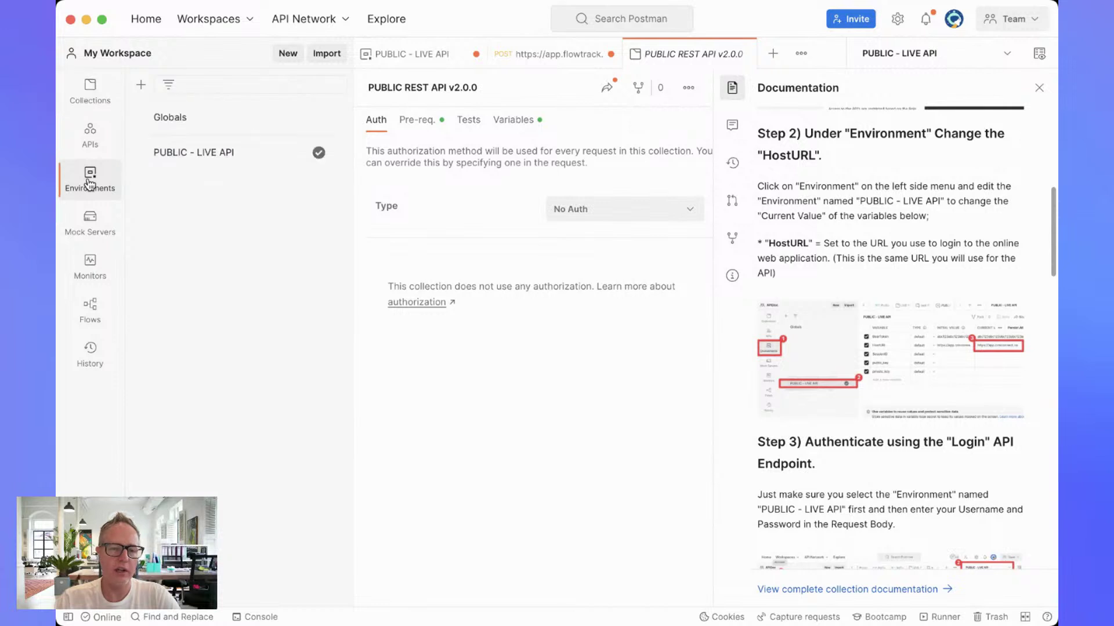
pyautogui.click(218, 154)
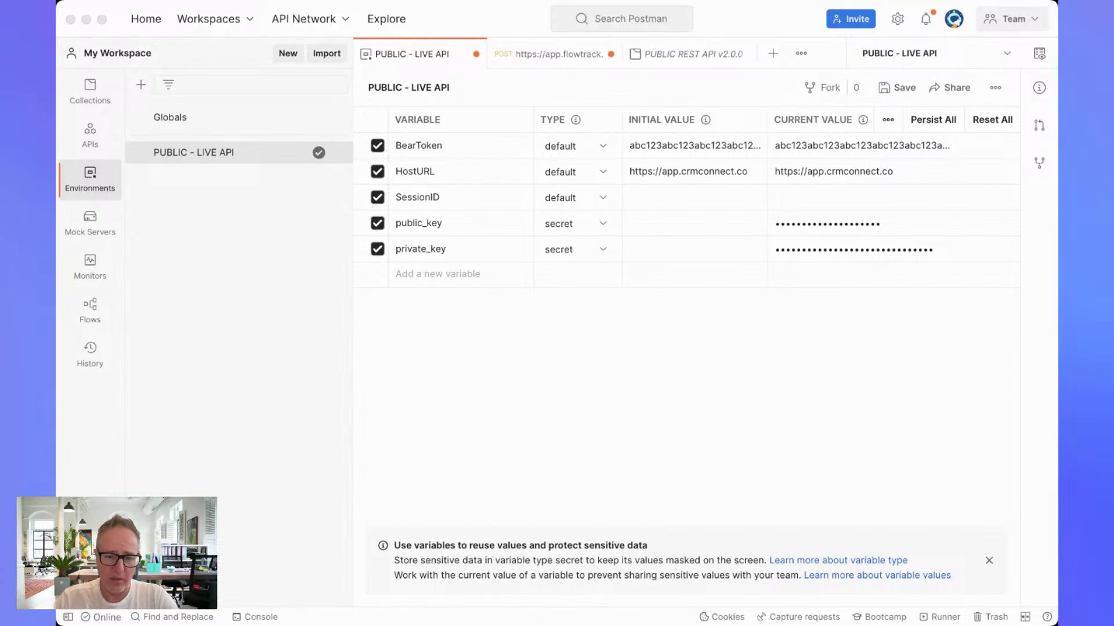
pyautogui.click(302, 513)
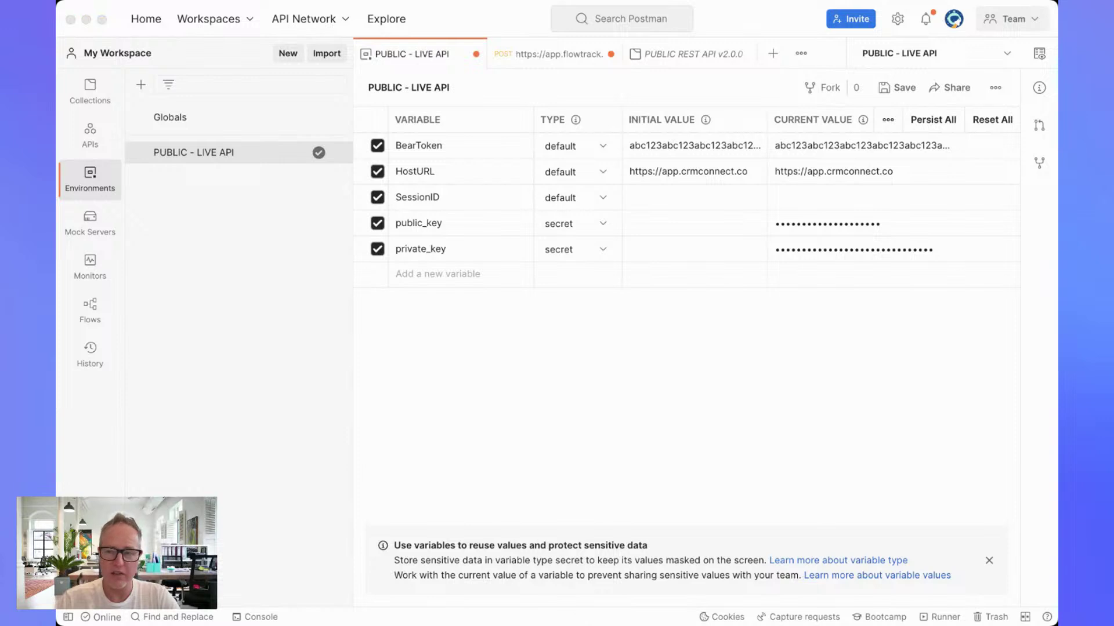
# Step: Send the Profile Get request from the Account collection folder and expand the Billing Info folder to show its endpoints
pyautogui.click(90, 99)
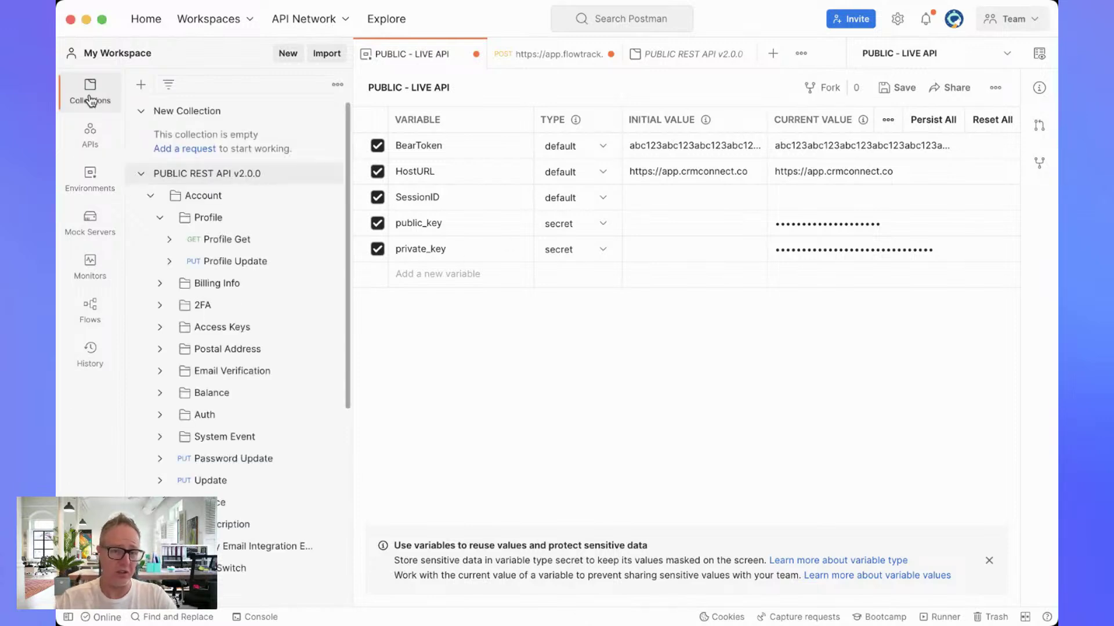
pyautogui.click(223, 239)
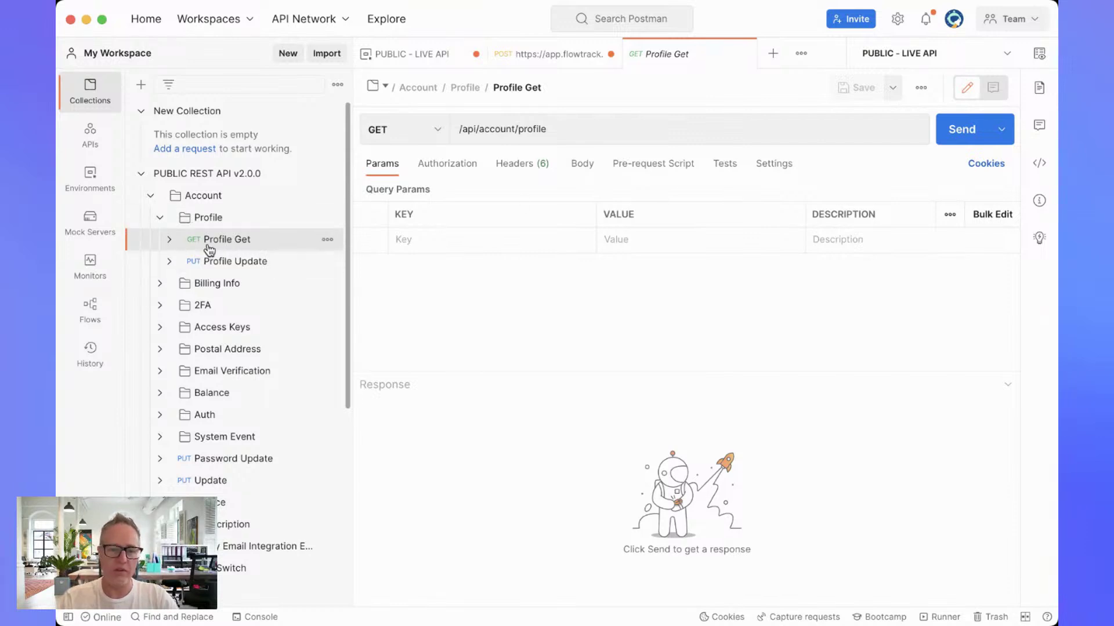
pyautogui.click(961, 133)
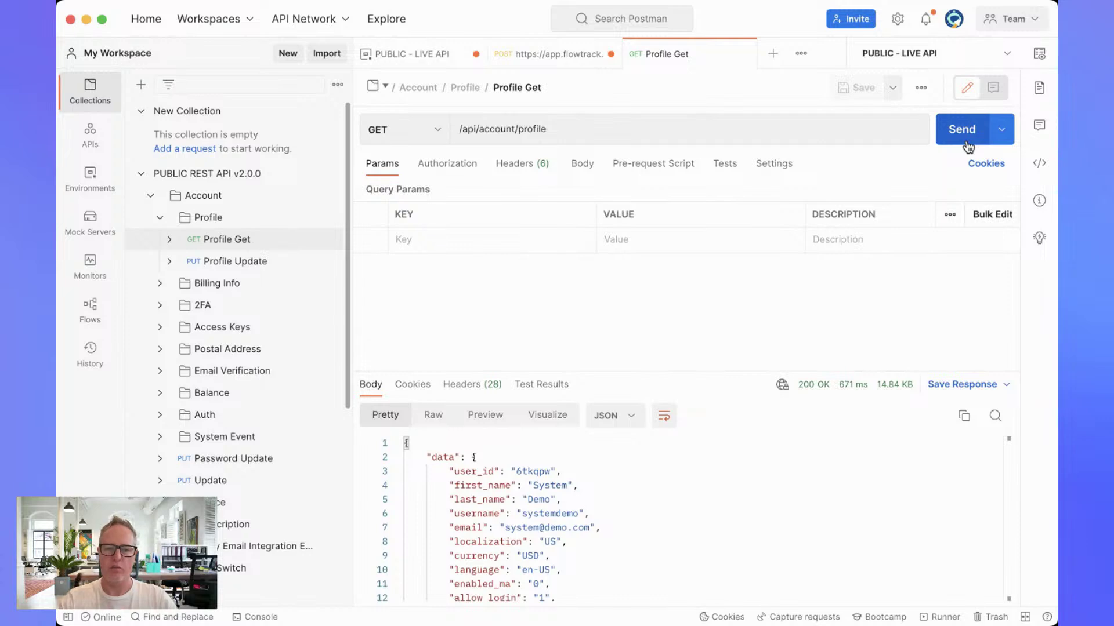
pyautogui.click(160, 284)
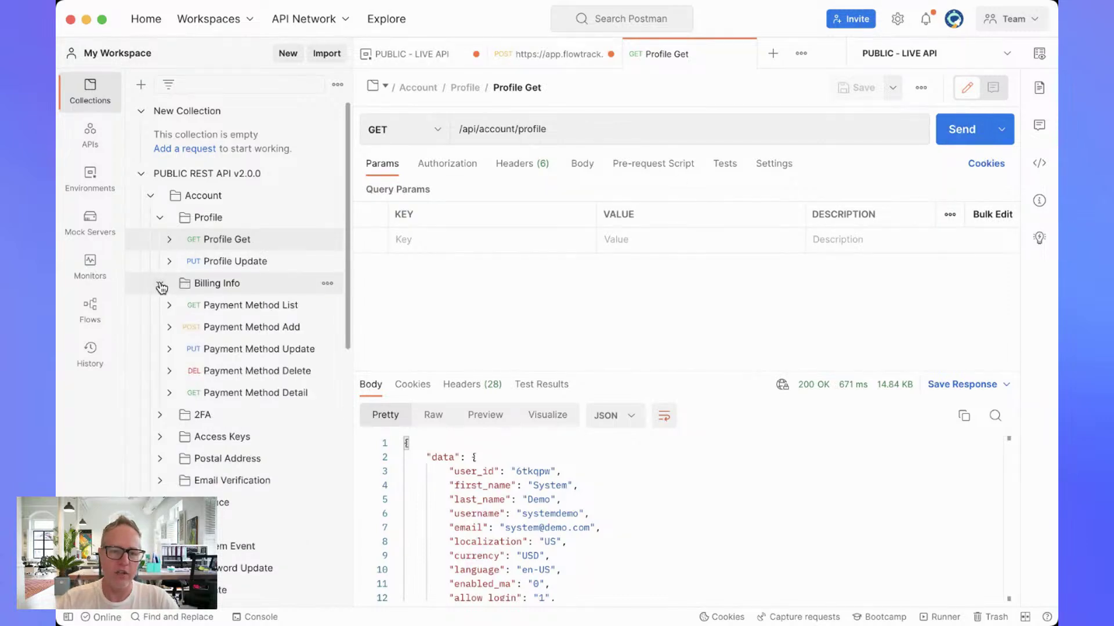
# Step: Send the Payment Method List request from the Billing Info folder, and open the Phone folder of the collection
pyautogui.click(294, 313)
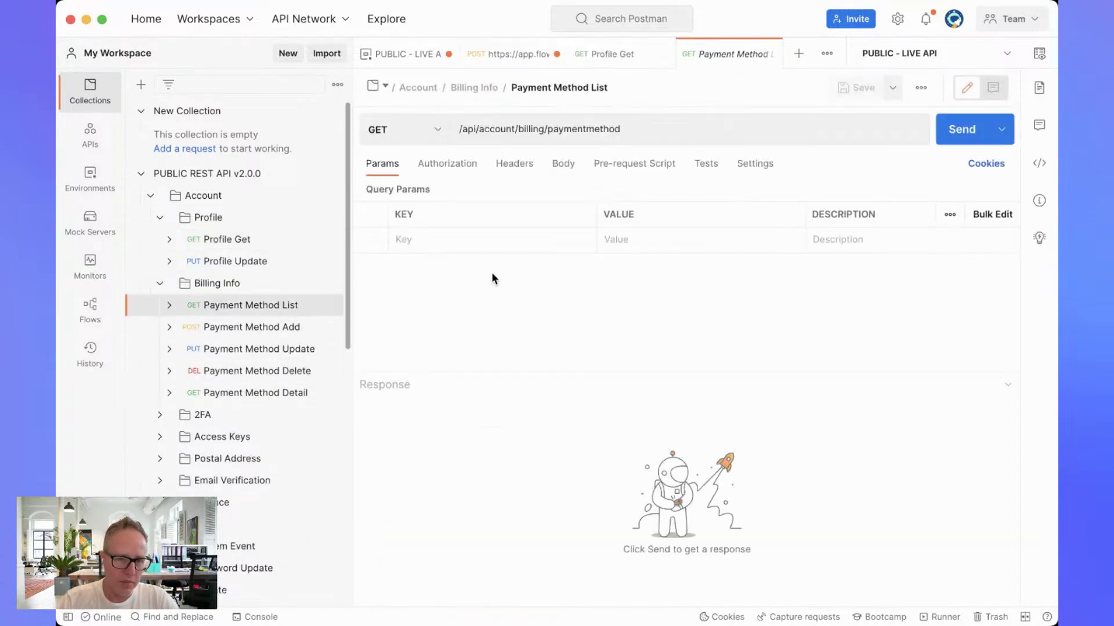
pyautogui.click(974, 135)
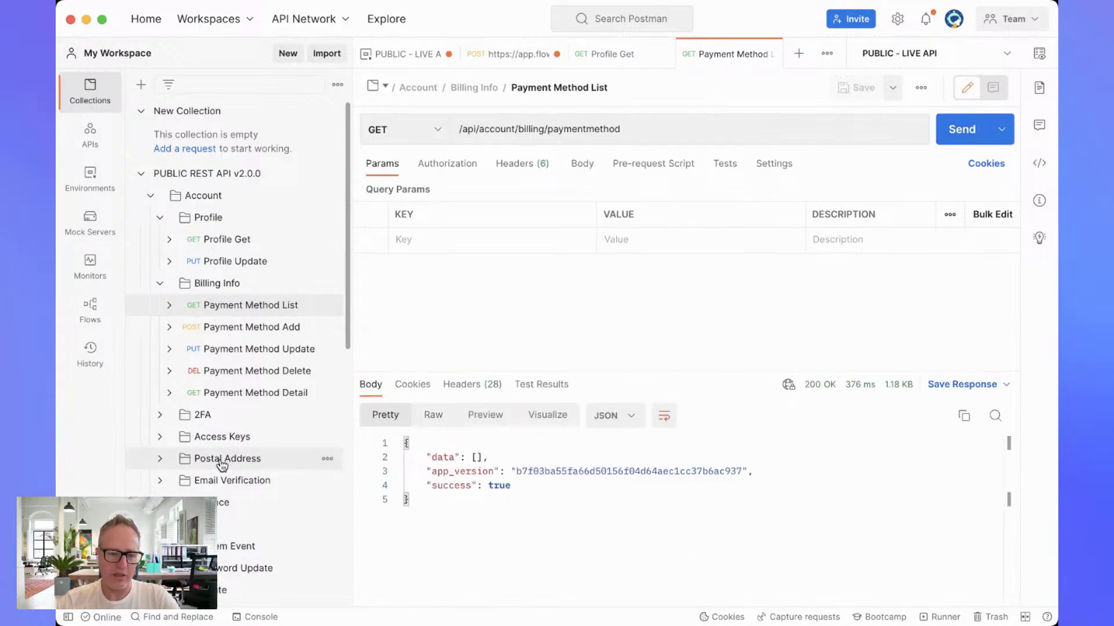
pyautogui.scroll(-5, 243, 457)
pyautogui.scroll(-2, 247, 456)
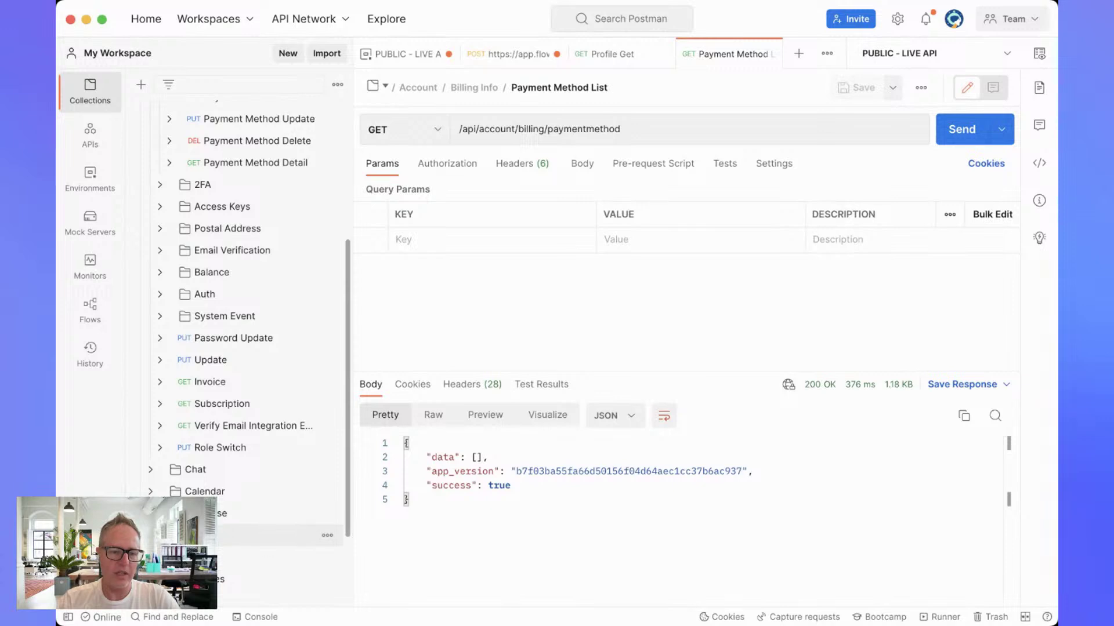
pyautogui.scroll(-3, 247, 456)
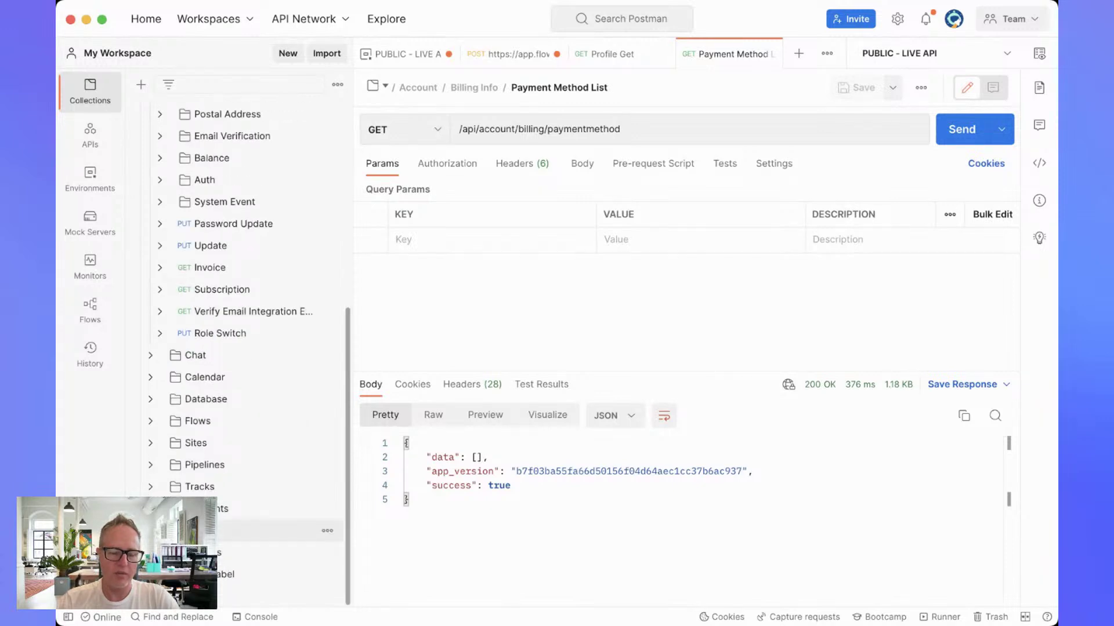
pyautogui.click(235, 523)
pyautogui.scroll(-5, 235, 523)
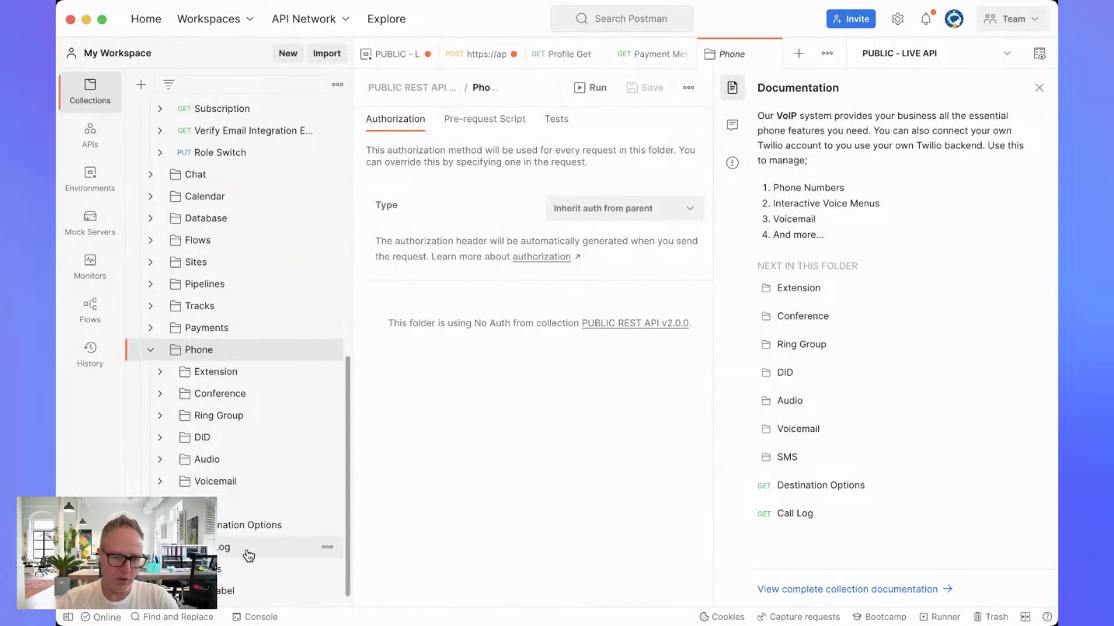
# Step: Send the DID List request from the DID folder under Phone, and look through its response and saved examples
pyautogui.click(160, 438)
pyautogui.click(229, 461)
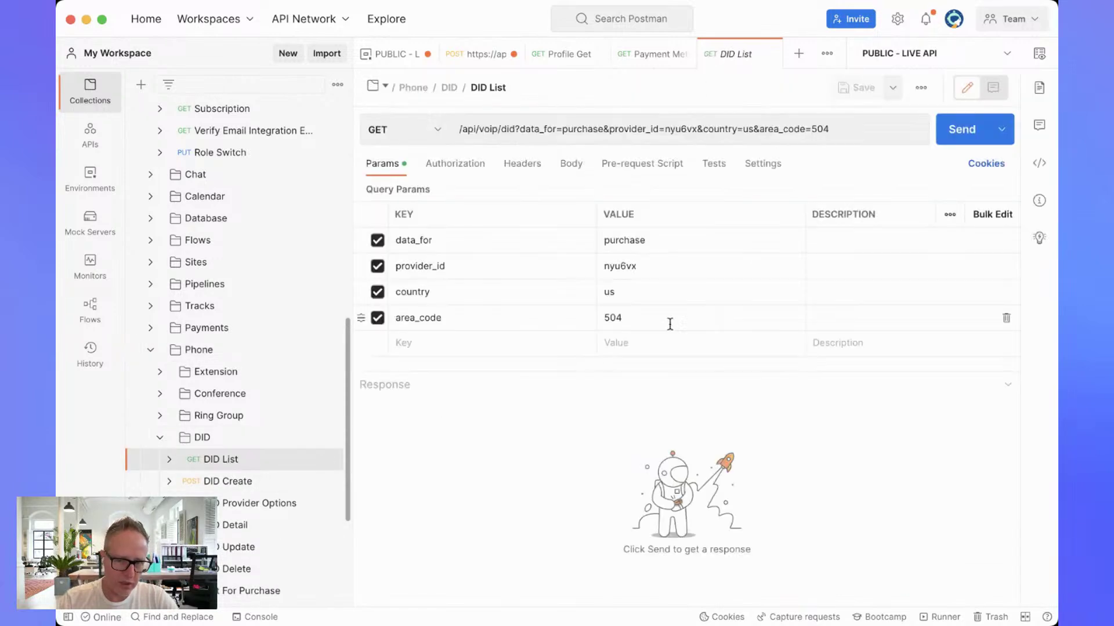
pyautogui.click(960, 133)
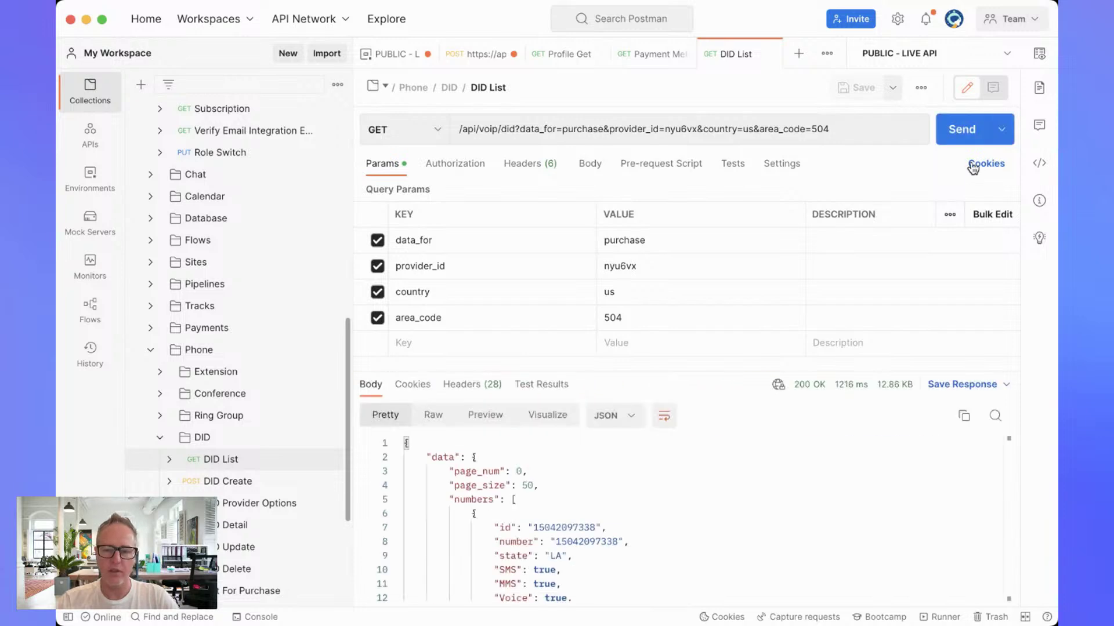
pyautogui.scroll(-10, 862, 484)
pyautogui.scroll(10, 862, 485)
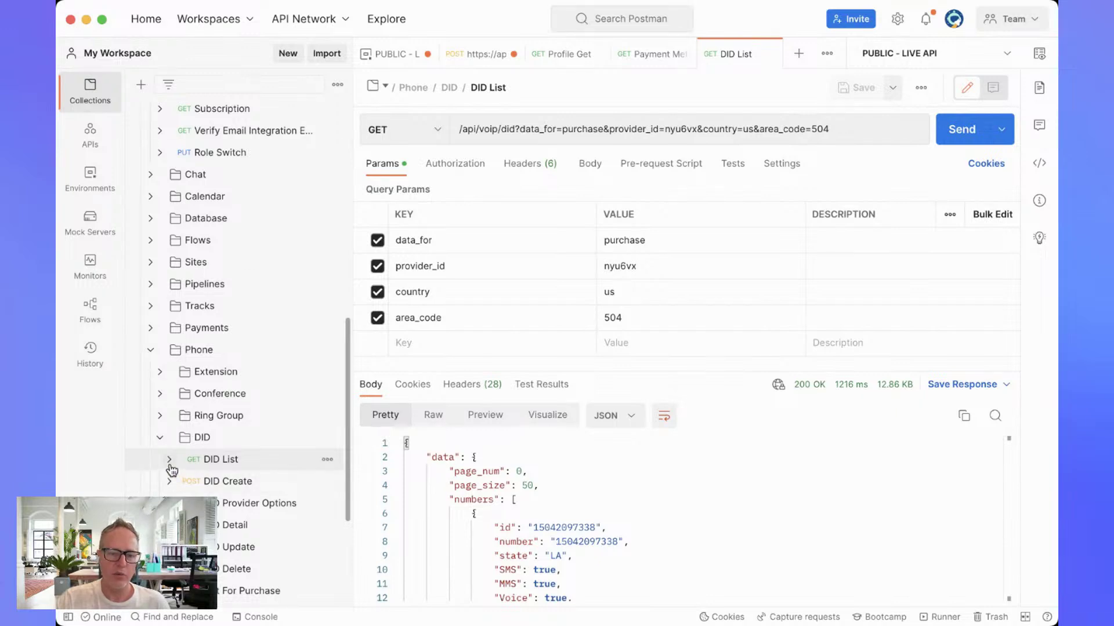
pyautogui.click(169, 460)
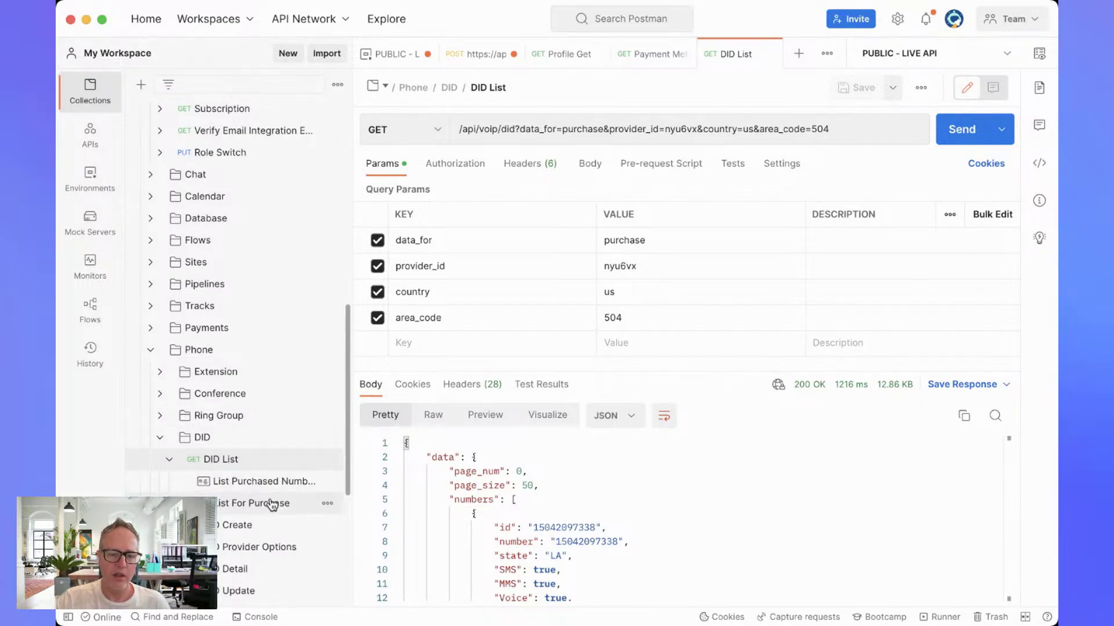
pyautogui.click(168, 459)
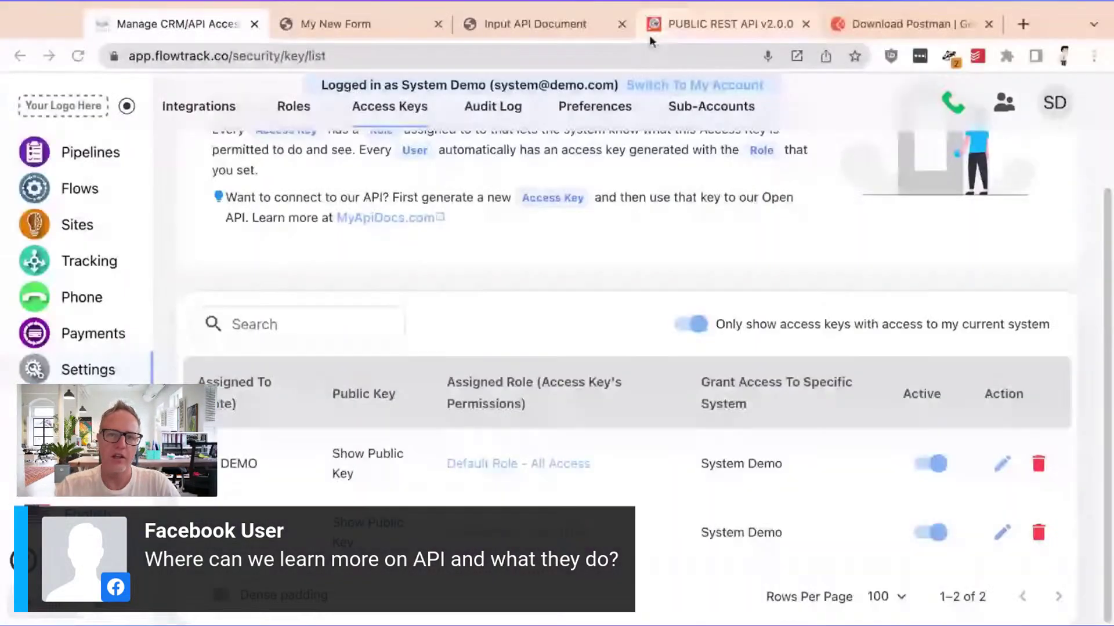
# Step: Switch to the browser and view the PUBLIC REST API v2.0.0 documentation, the My New Form page and the access keys list
pyautogui.click(650, 38)
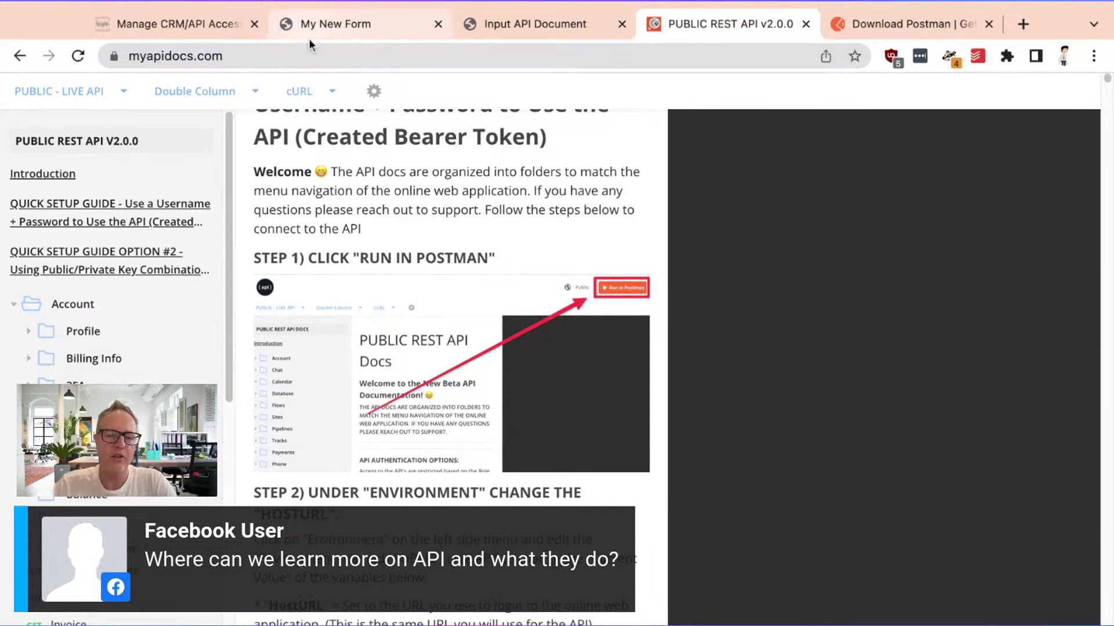
pyautogui.click(355, 29)
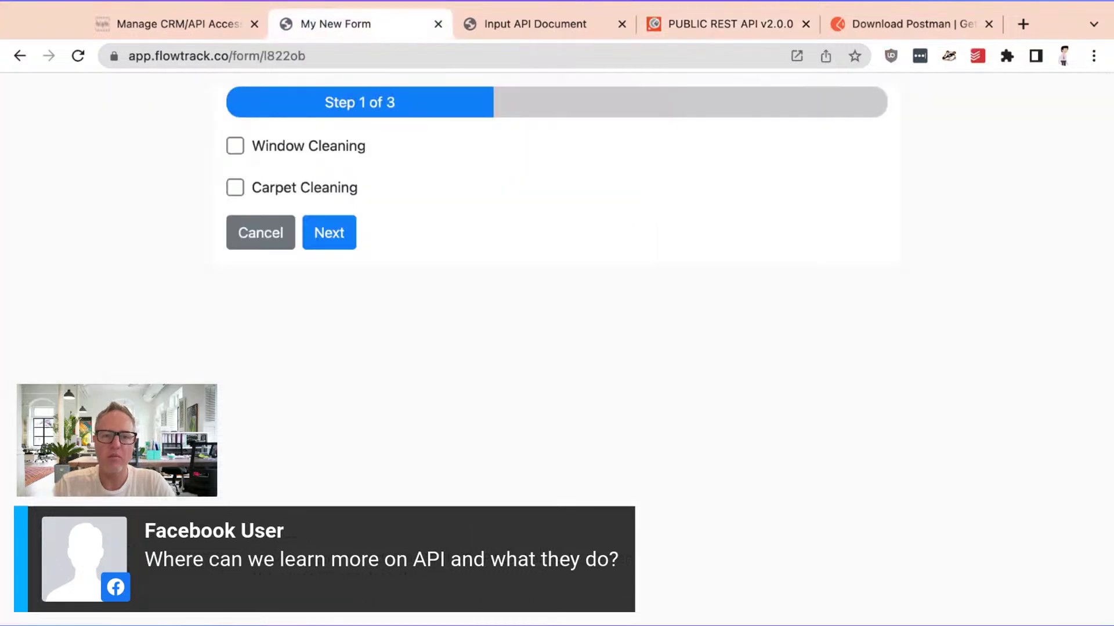
pyautogui.click(193, 28)
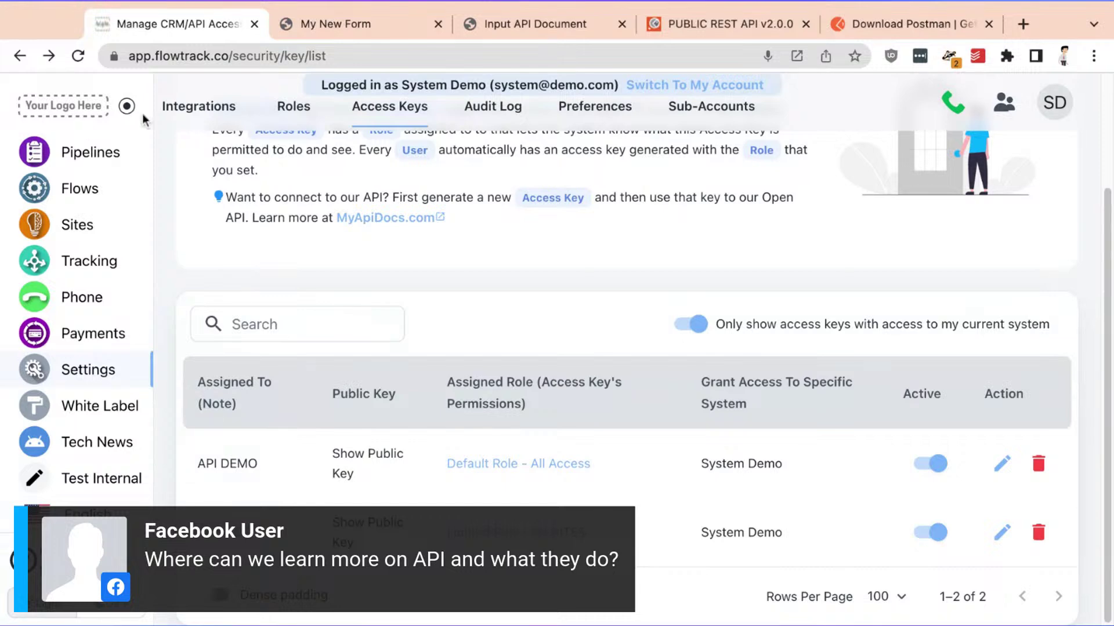
pyautogui.click(327, 23)
pyautogui.click(214, 26)
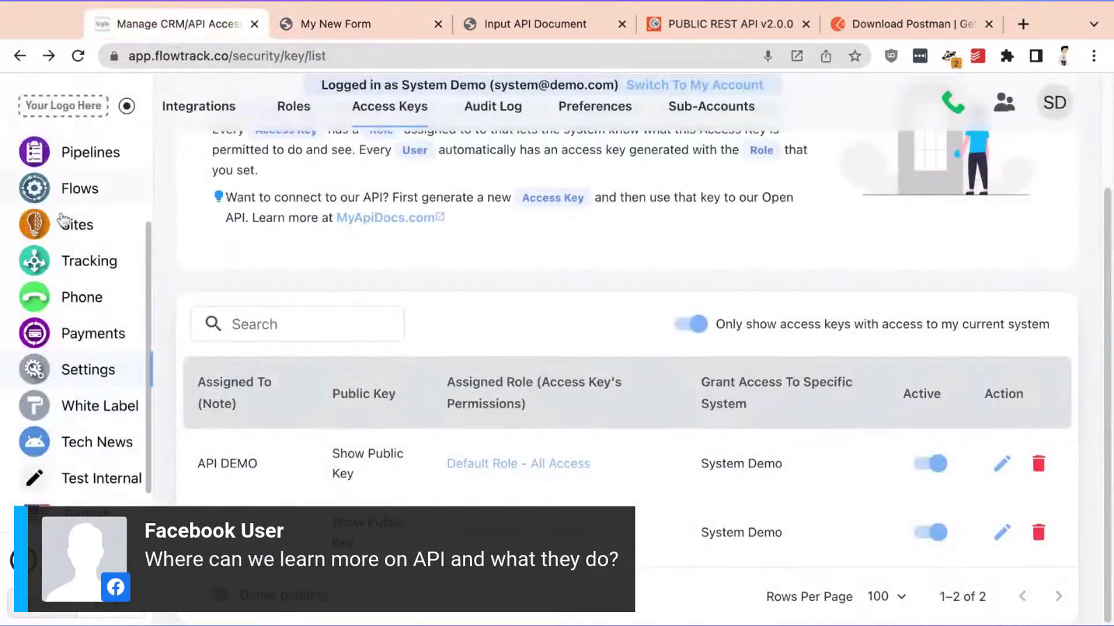
# Step: Create a new custom form in the Database section and add a Text Field below the welcome text
pyautogui.scroll(3, 92, 252)
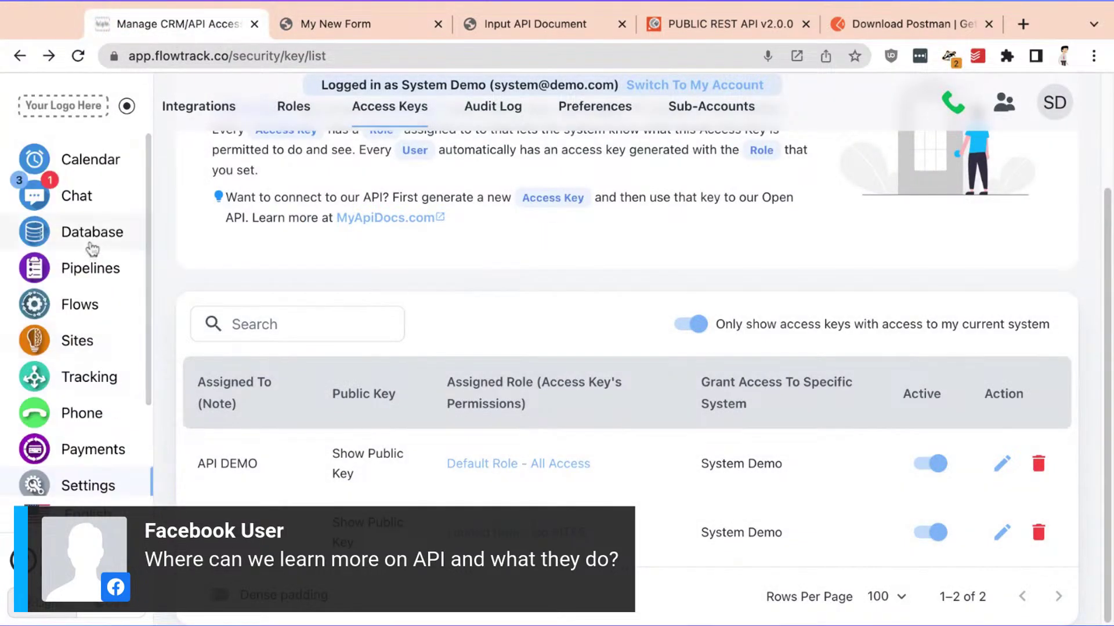
pyautogui.click(91, 233)
pyautogui.click(394, 112)
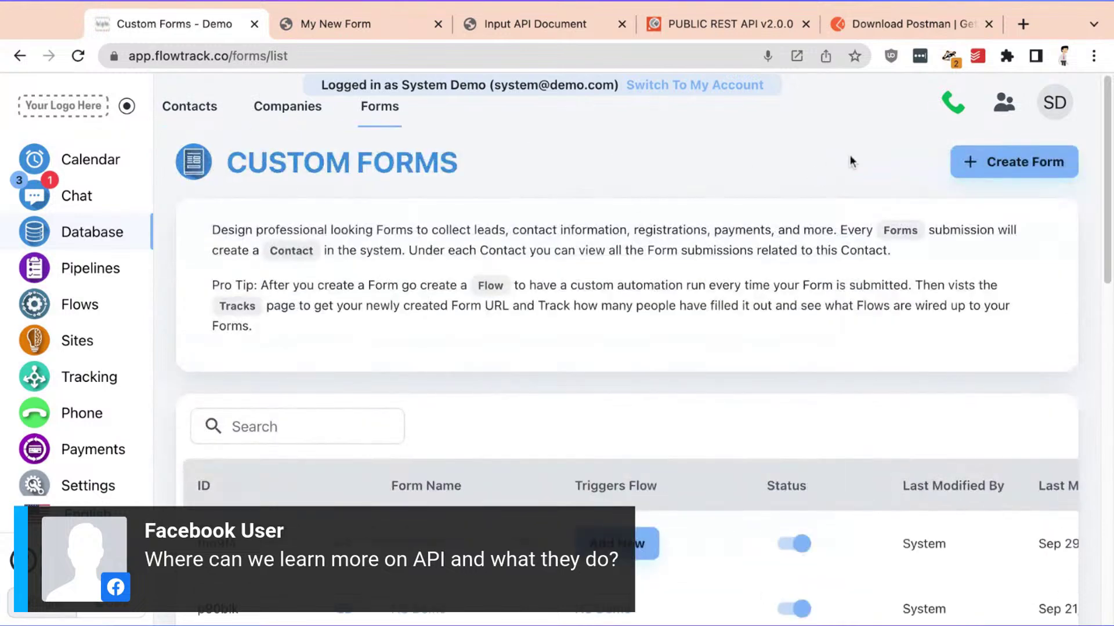
pyautogui.click(986, 162)
pyautogui.click(85, 177)
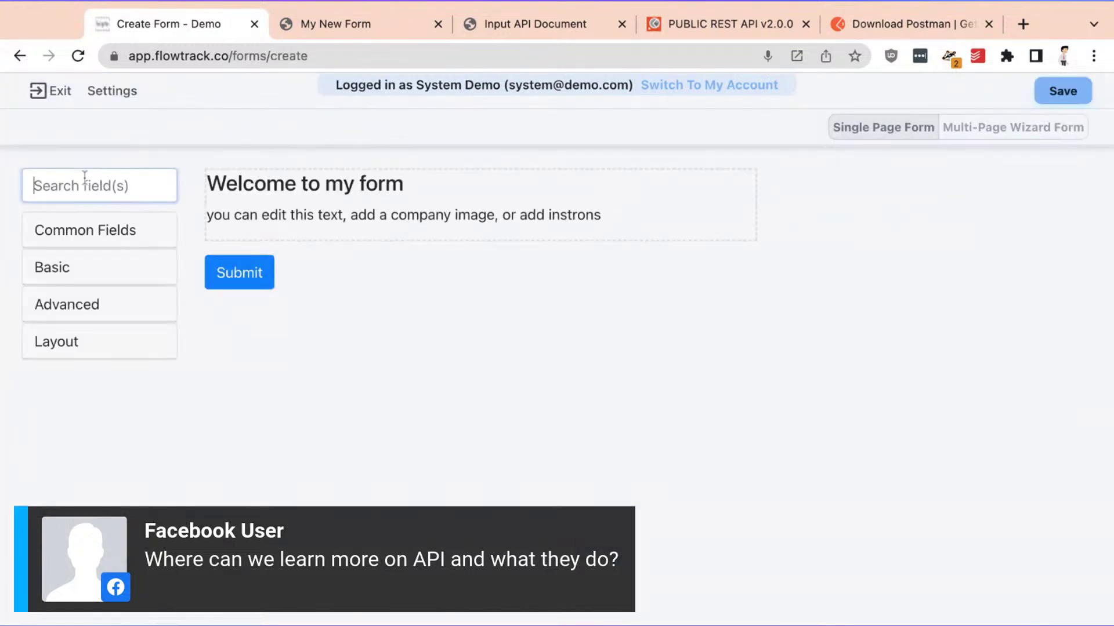
pyautogui.write('t')
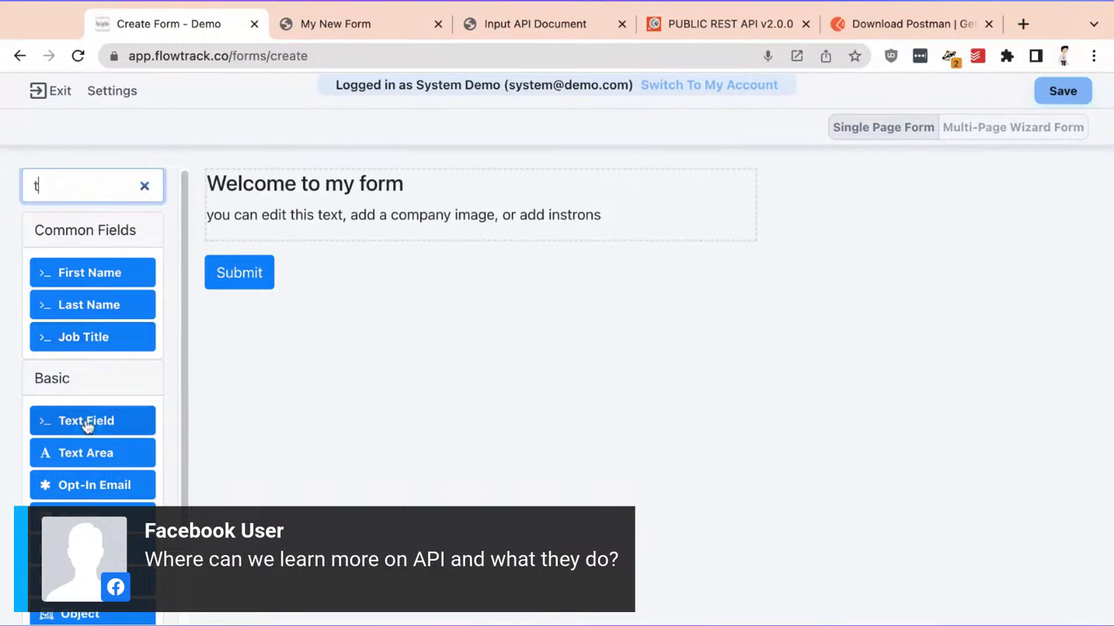
pyautogui.moveTo(82, 421); pyautogui.dragTo(348, 261)
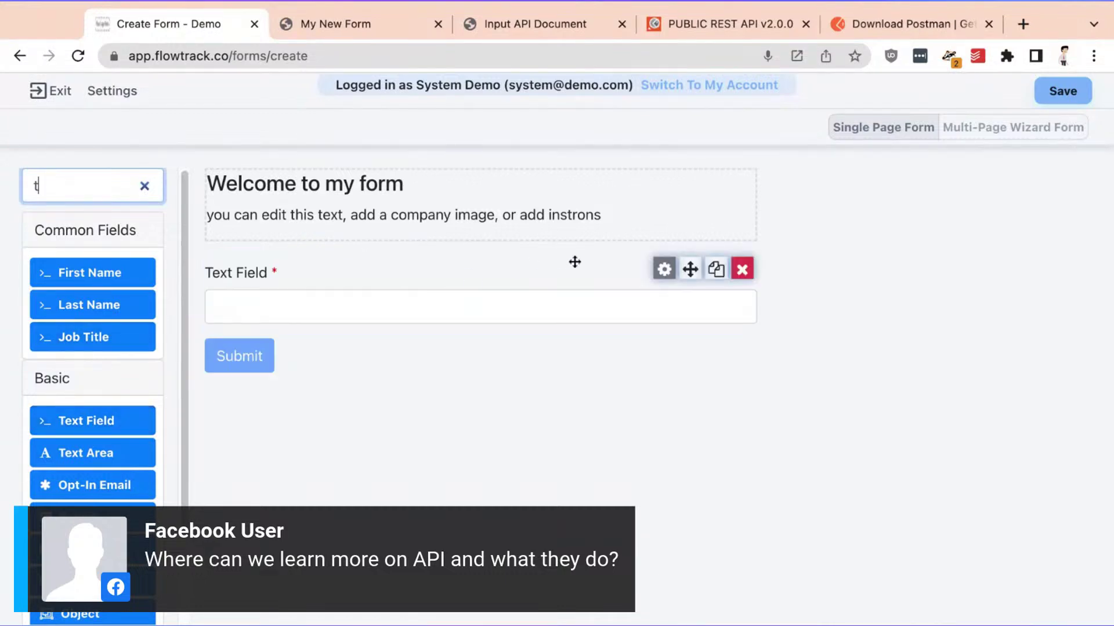
# Step: Set the text field's label to Make and save the component
pyautogui.click(664, 268)
pyautogui.tripleClick(233, 257)
pyautogui.write('Make')
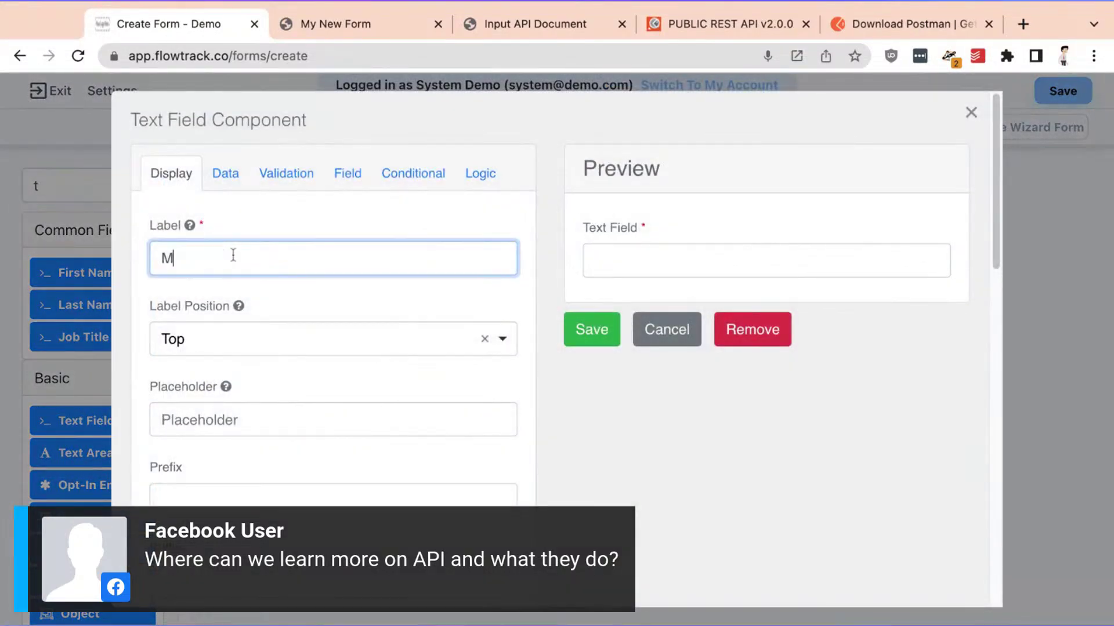
pyautogui.click(598, 328)
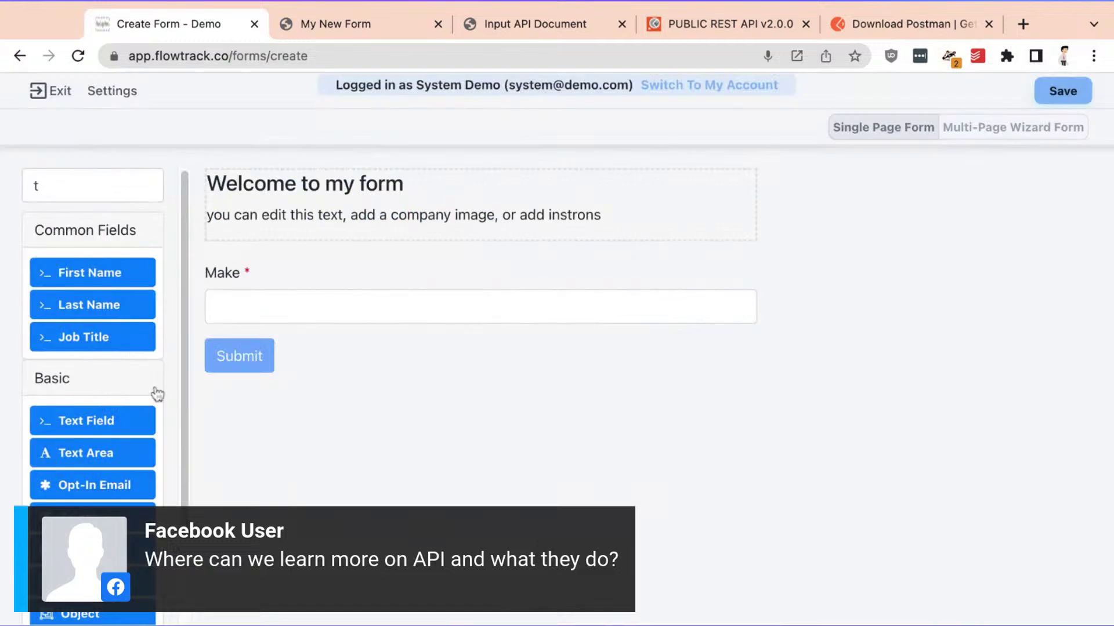
# Step: Add a second Text Field below the Make field and label it Model
pyautogui.moveTo(116, 421); pyautogui.dragTo(449, 337)
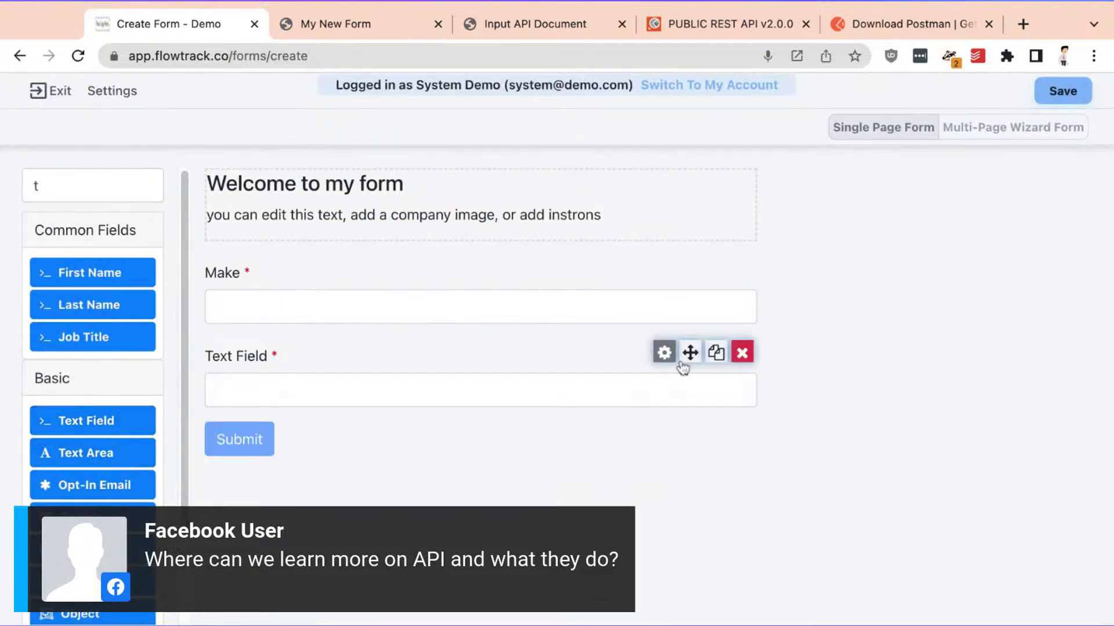
pyautogui.click(662, 351)
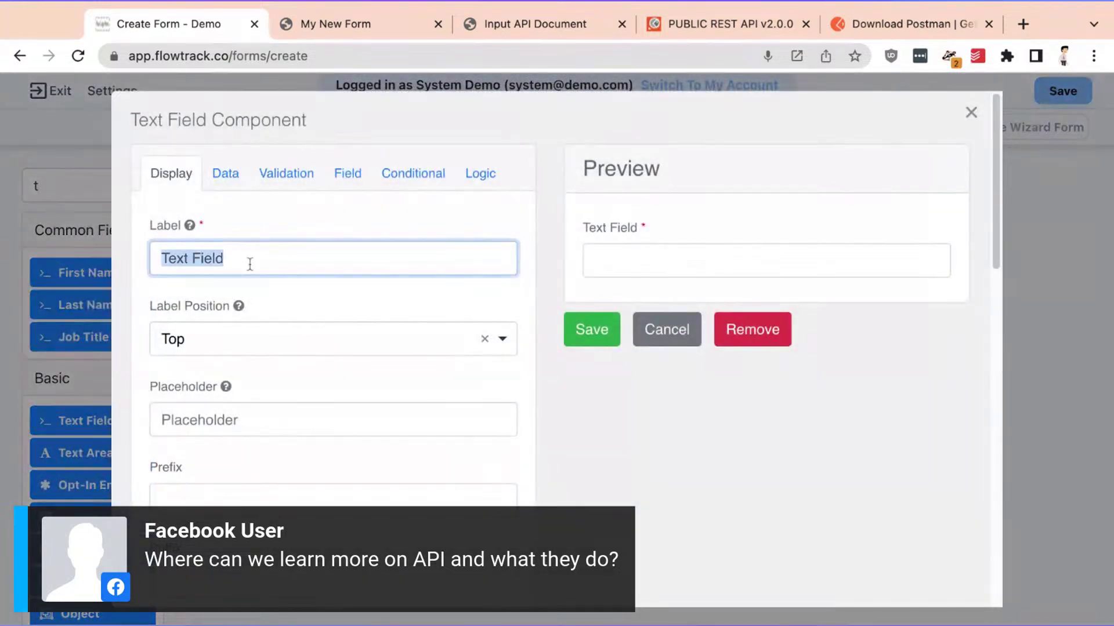
pyautogui.write('Model')
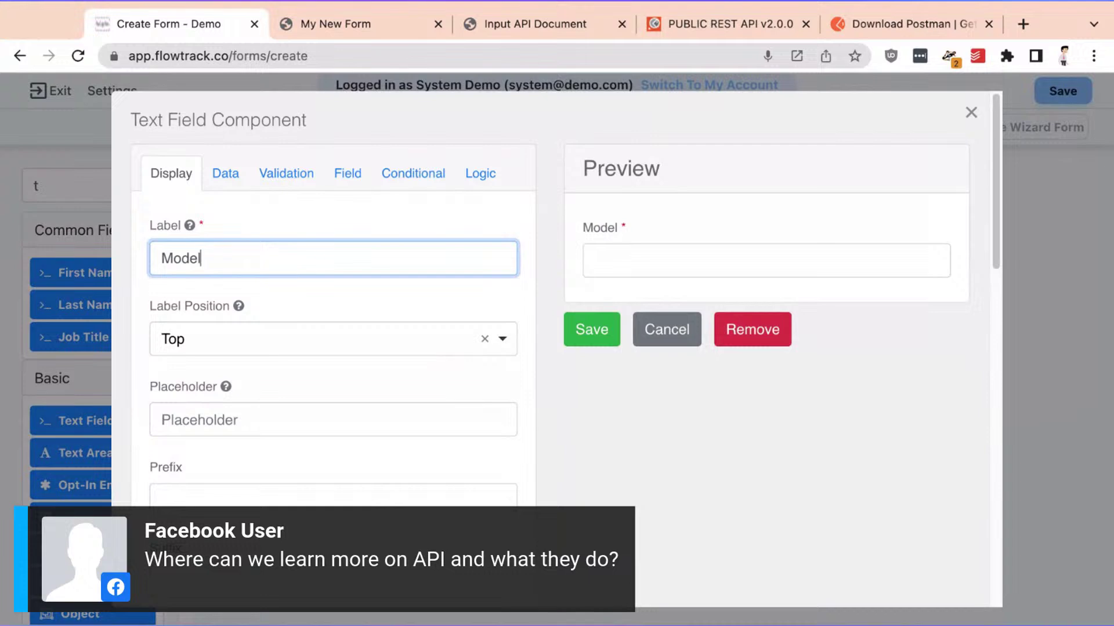
pyautogui.click(583, 332)
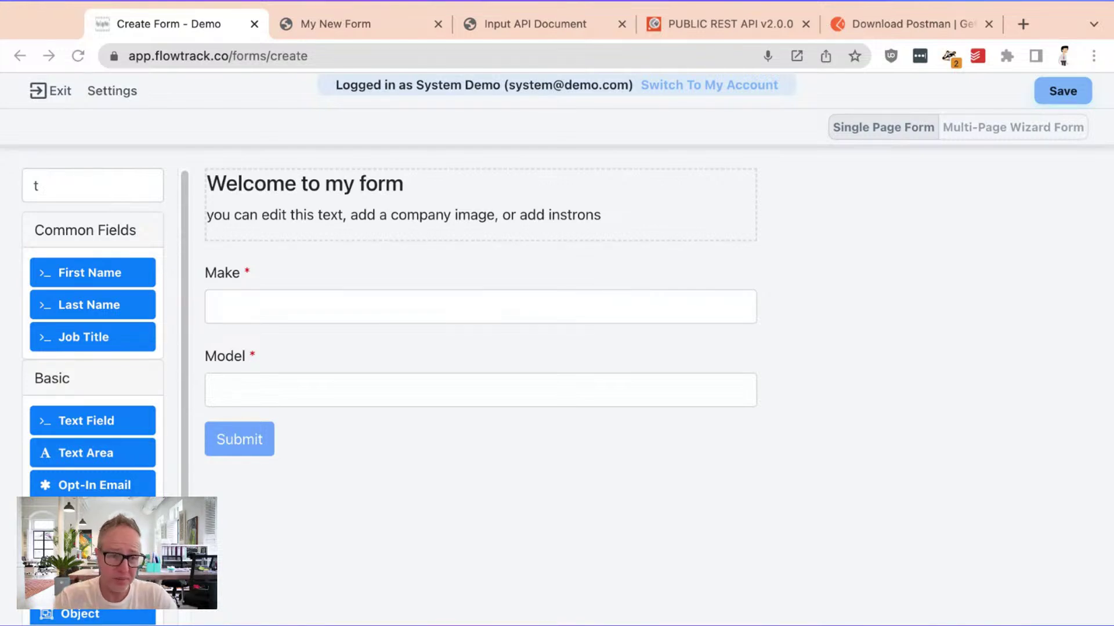
# Step: Remove the welcome text block from the form, and exit the form builder without saving
pyautogui.click(77, 155)
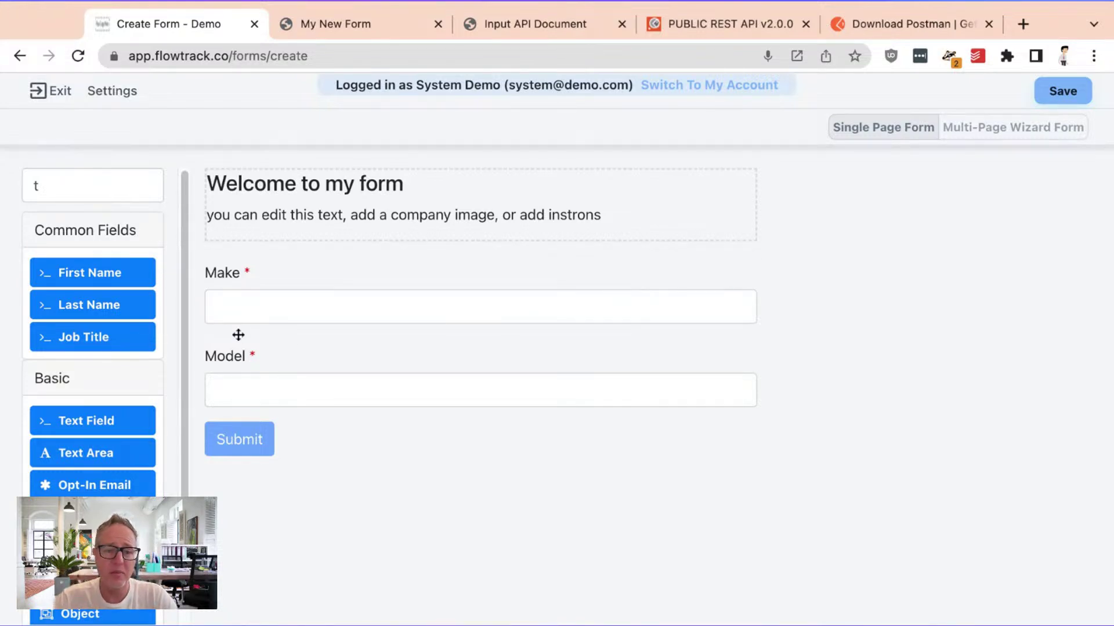
pyautogui.click(741, 183)
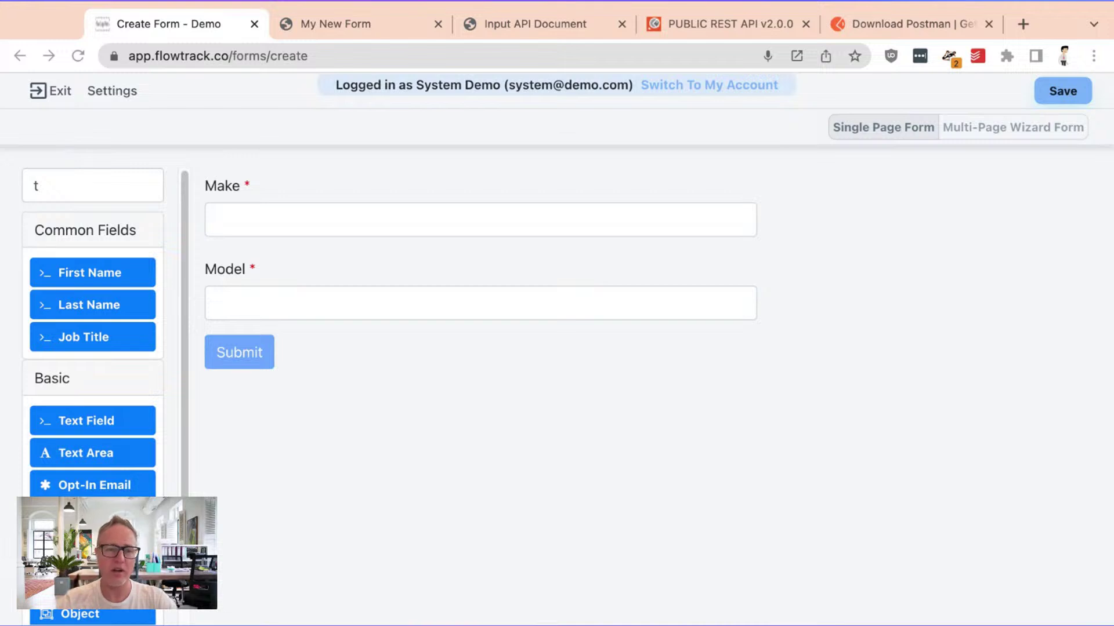
pyautogui.click(91, 169)
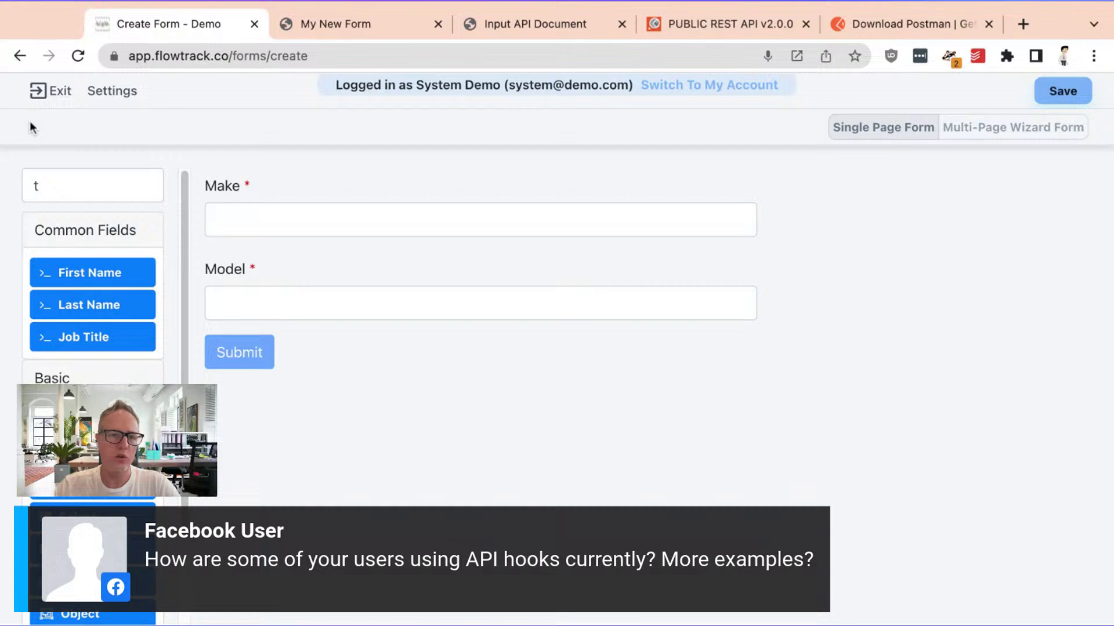
pyautogui.click(52, 91)
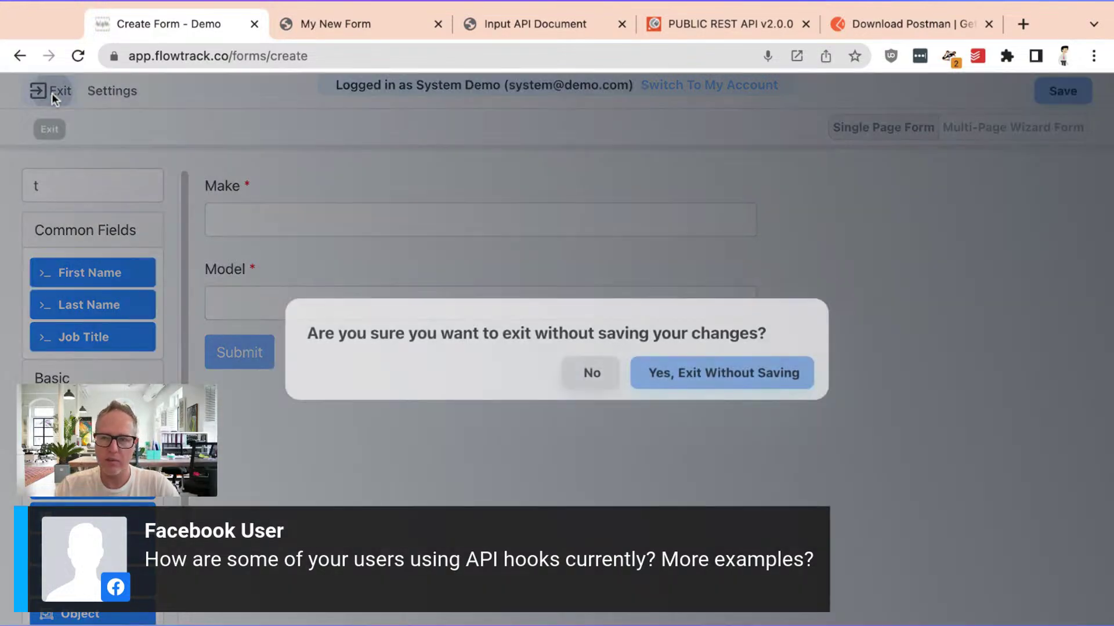
pyautogui.click(722, 373)
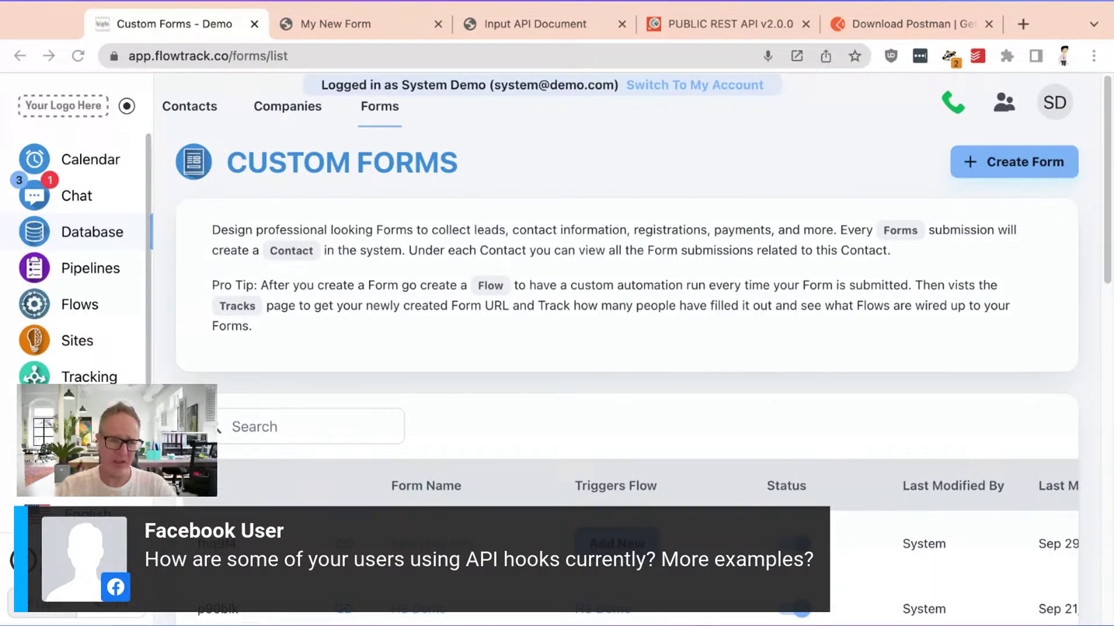
# Step: Open the HS Demo flow for editing from the flows list, resuming its last saved draft
pyautogui.press('super+Tab')
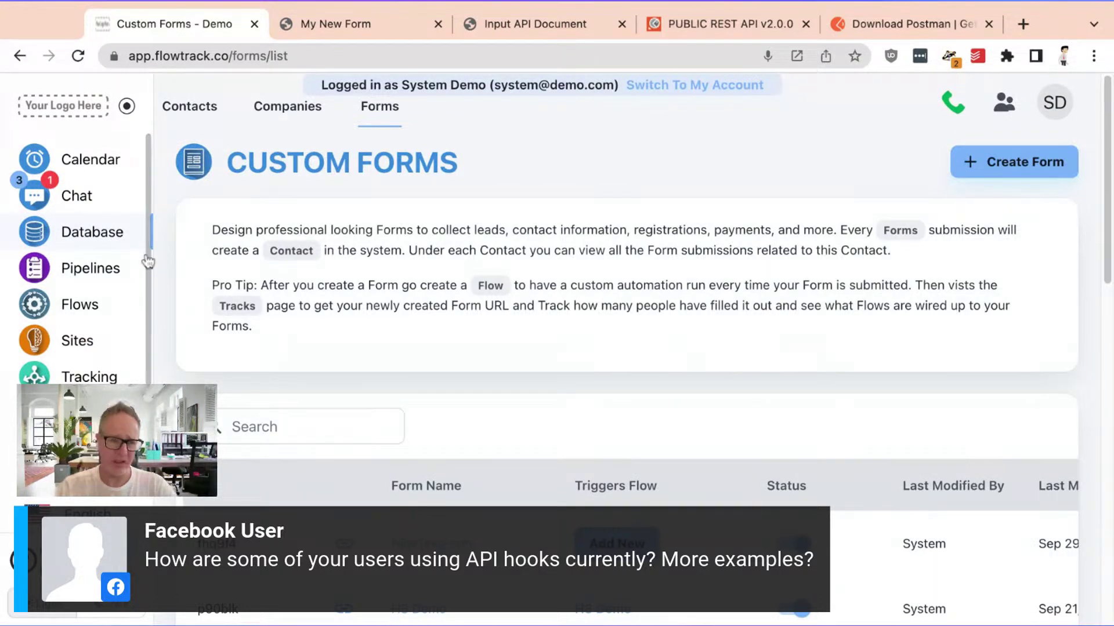
pyautogui.click(93, 304)
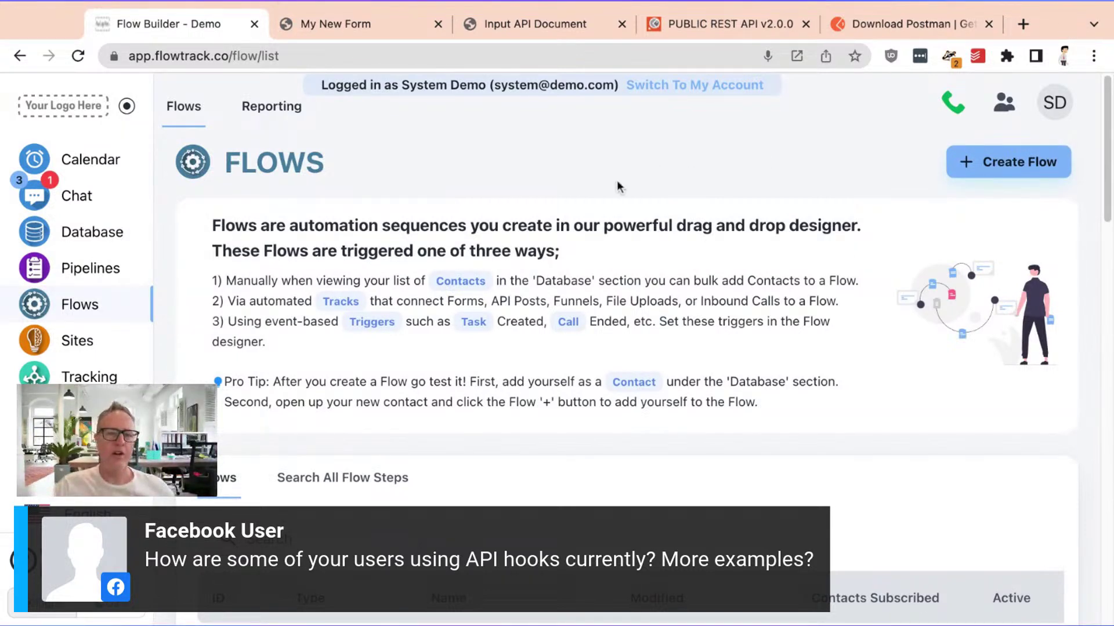
pyautogui.scroll(-10, 616, 184)
pyautogui.scroll(6, 596, 219)
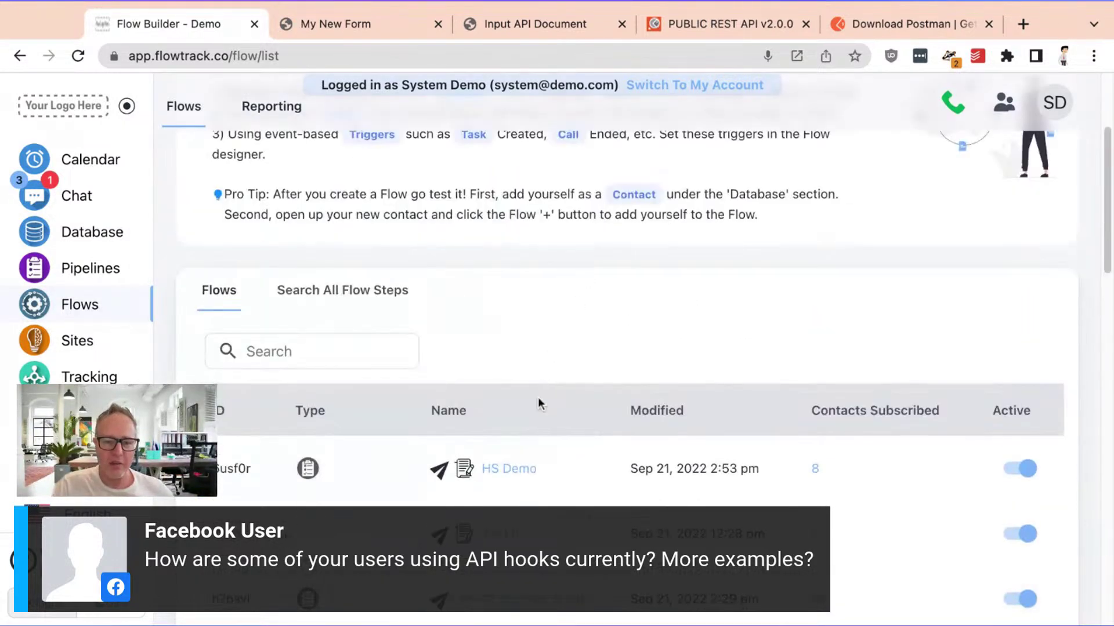
pyautogui.click(516, 471)
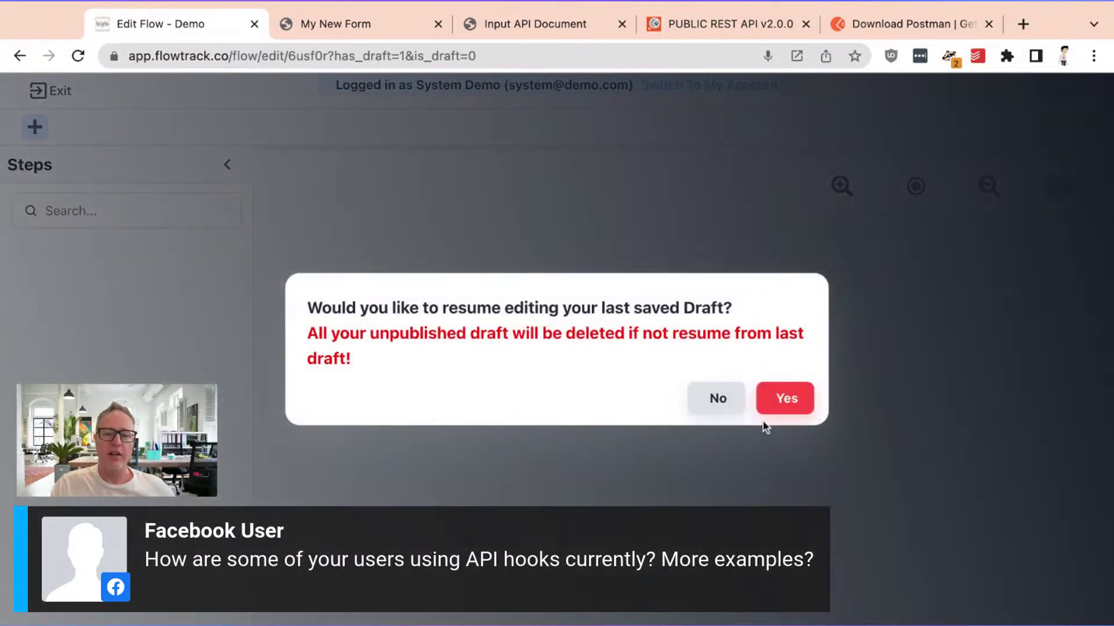
pyautogui.click(770, 401)
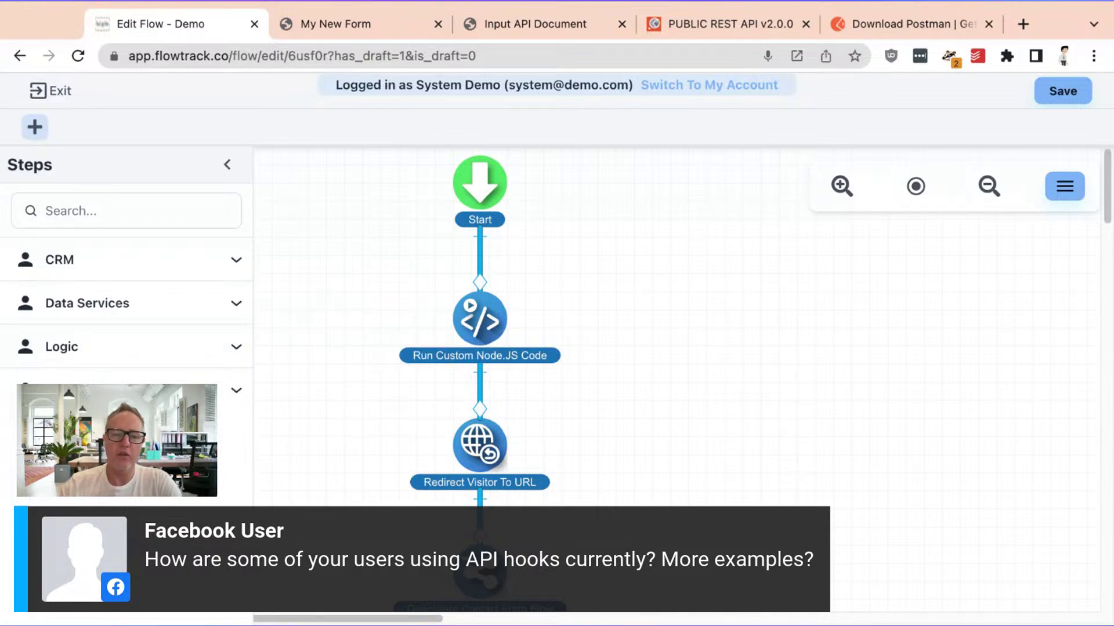
# Step: Search the flow steps for "api" and add a Custom API step to the canvas beside the Redirect Visitor To URL step
pyautogui.click(126, 201)
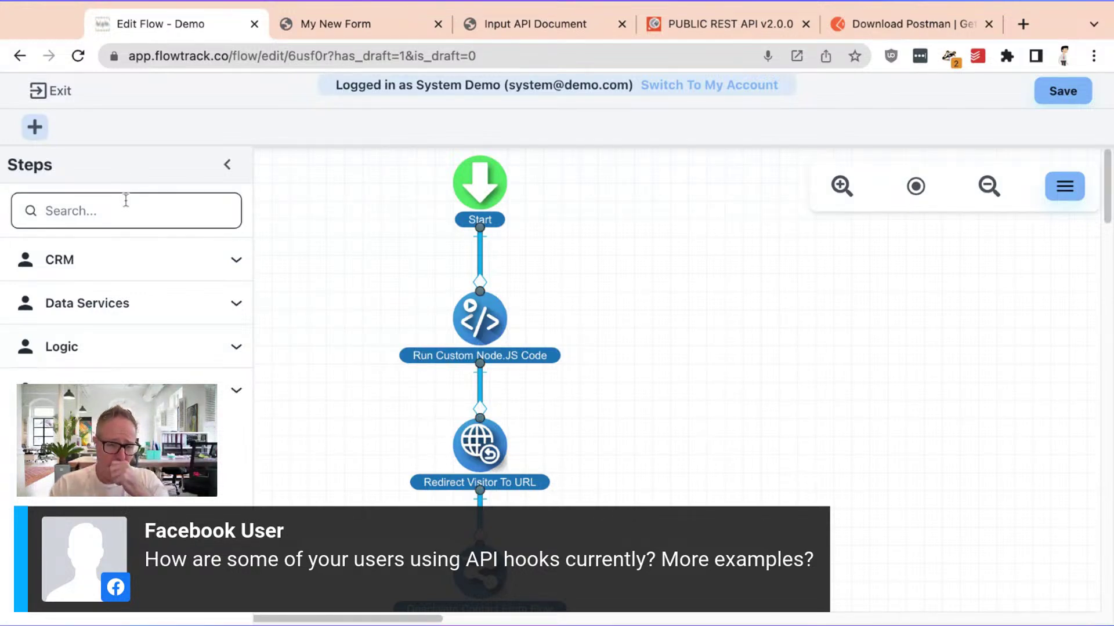
pyautogui.write('api')
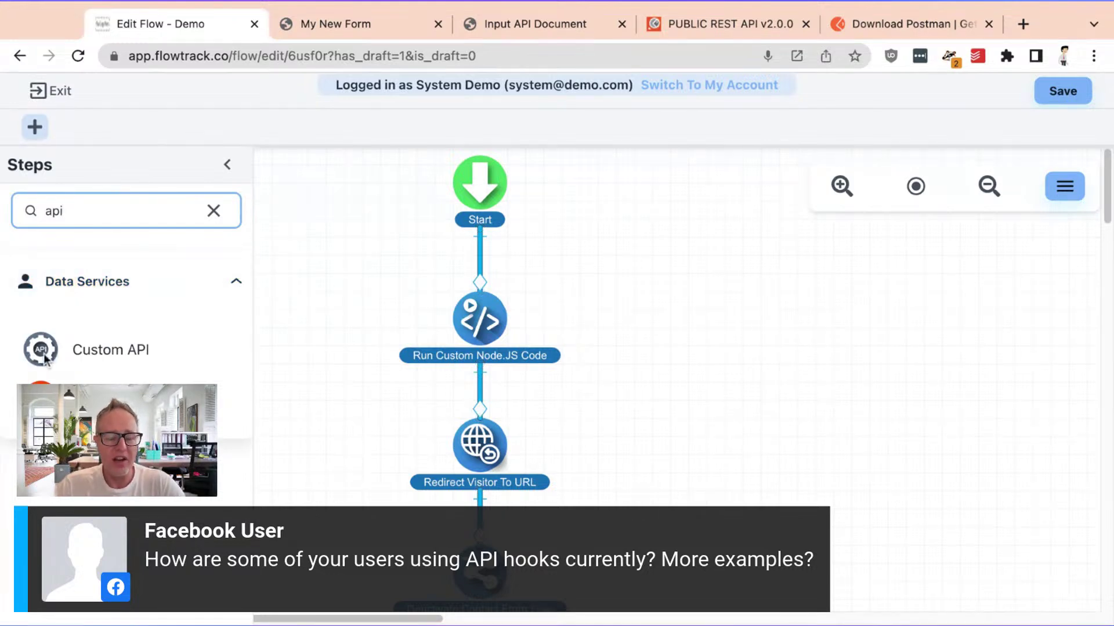
pyautogui.moveTo(47, 354); pyautogui.dragTo(676, 443)
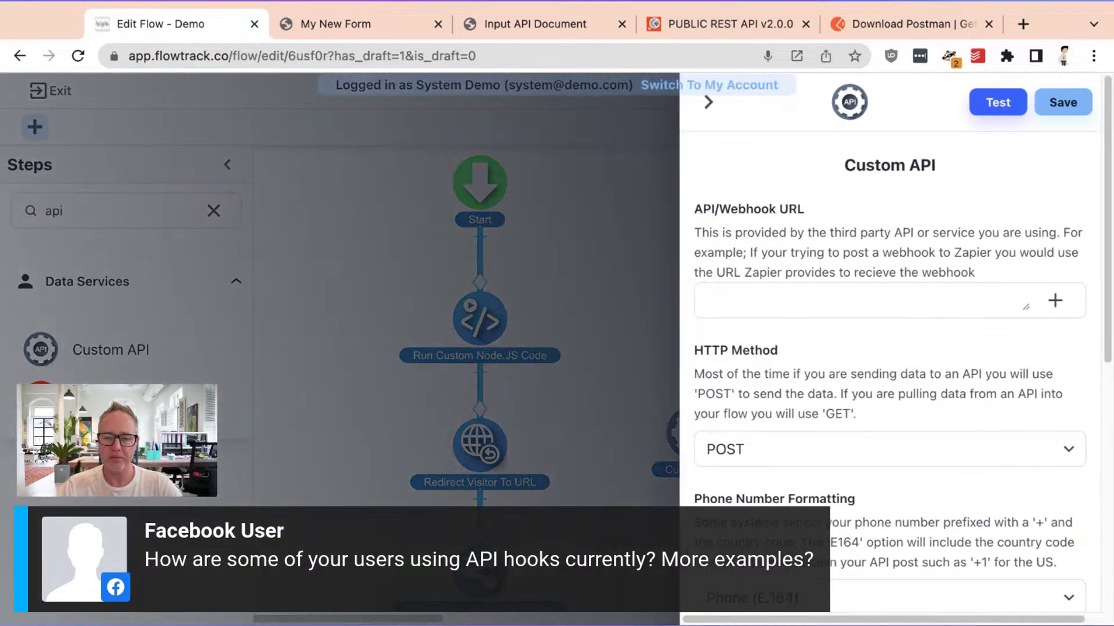
# Step: Add a body data variable to the Custom API step and choose the HS Demo form's All Form Fields Data as its value
pyautogui.scroll(-5, 833, 444)
pyautogui.scroll(-2, 834, 446)
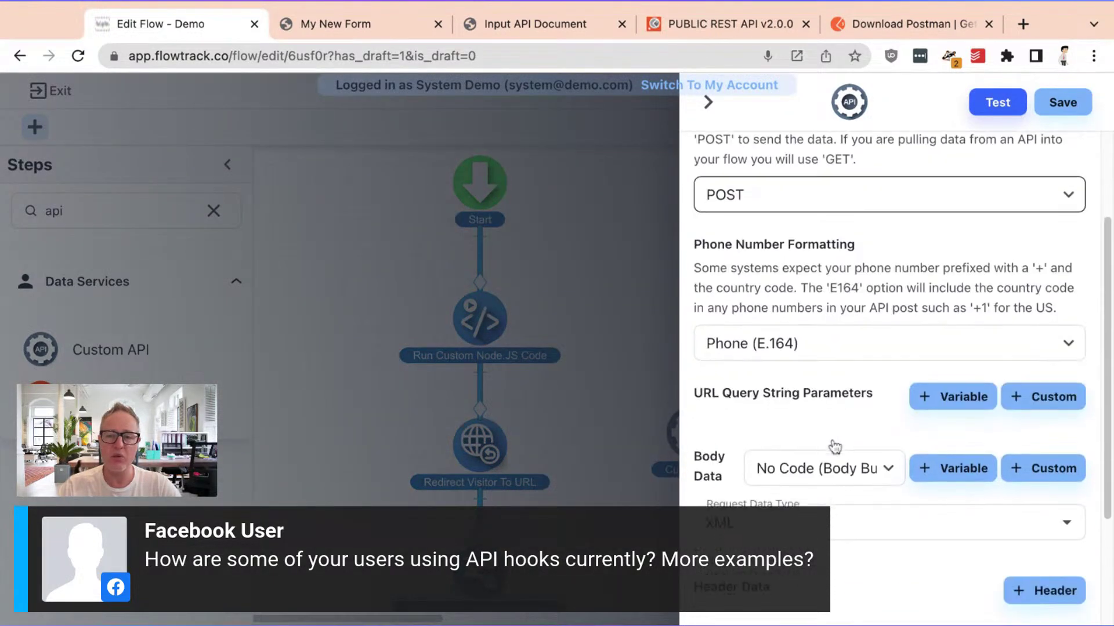
pyautogui.scroll(6, 806, 391)
pyautogui.click(766, 290)
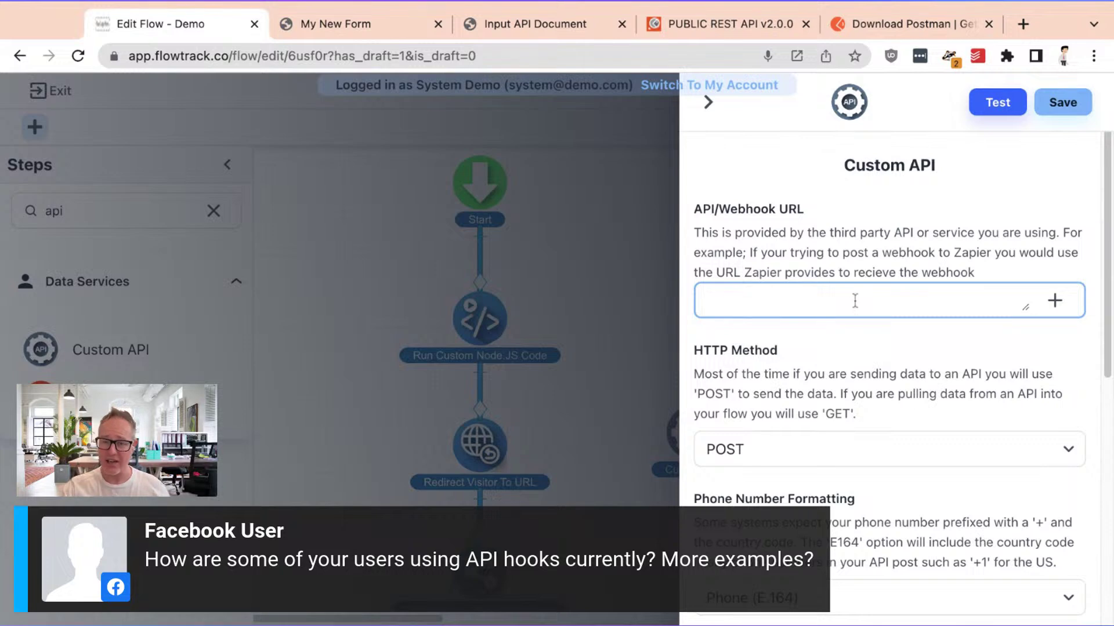
pyautogui.scroll(-2, 861, 301)
pyautogui.scroll(-5, 862, 301)
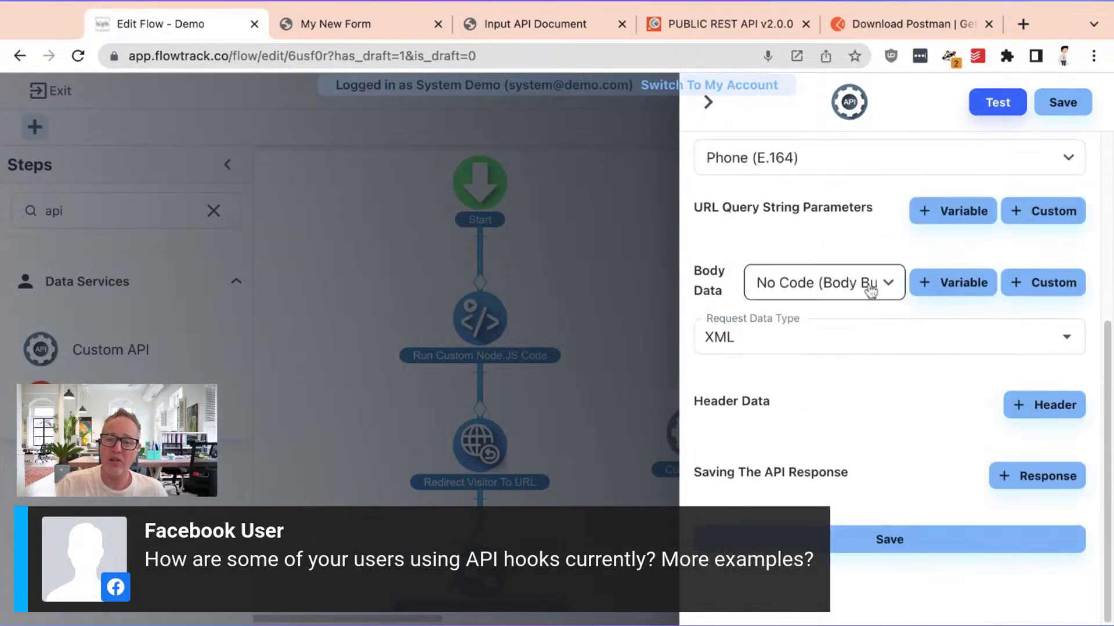
pyautogui.click(966, 283)
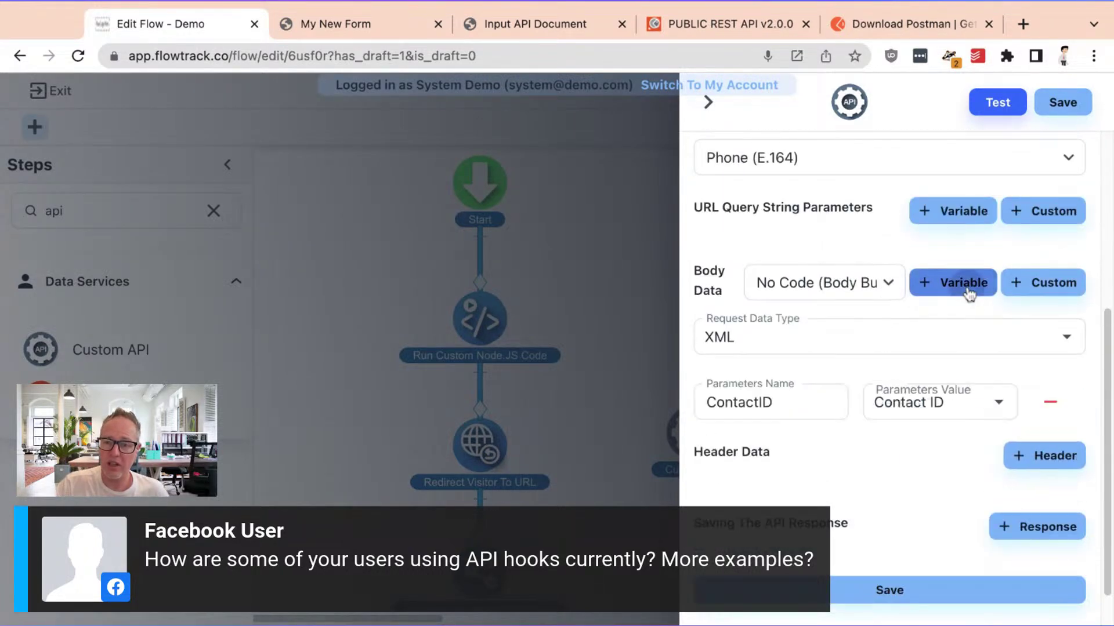
pyautogui.click(953, 409)
pyautogui.scroll(-5, 945, 367)
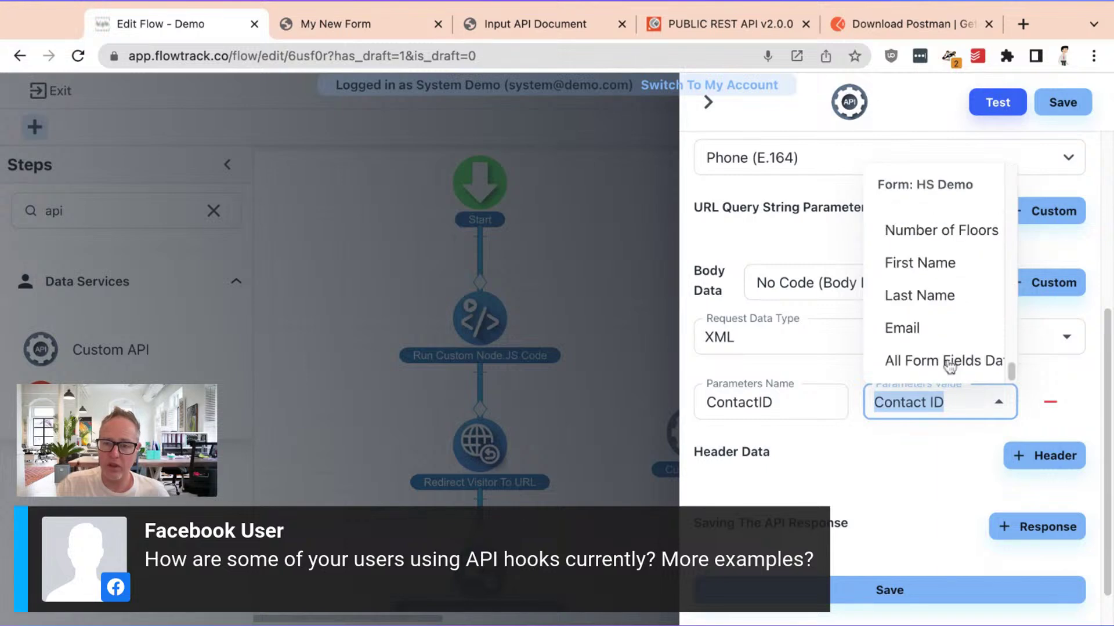
pyautogui.click(941, 360)
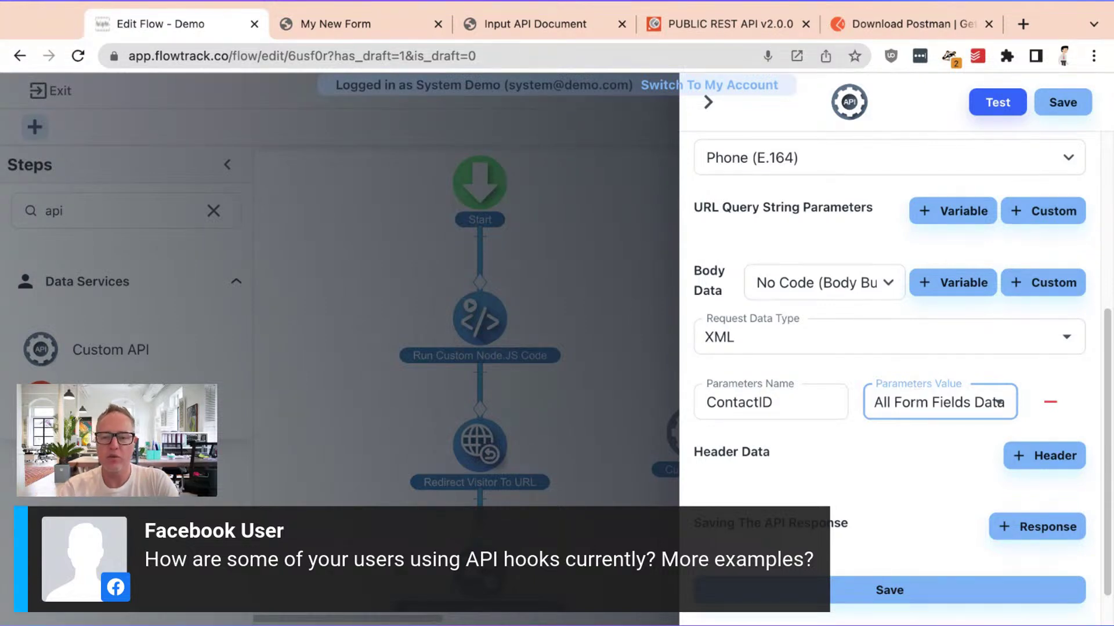
# Step: Change the body variable's value to the contact's First Name
pyautogui.click(998, 402)
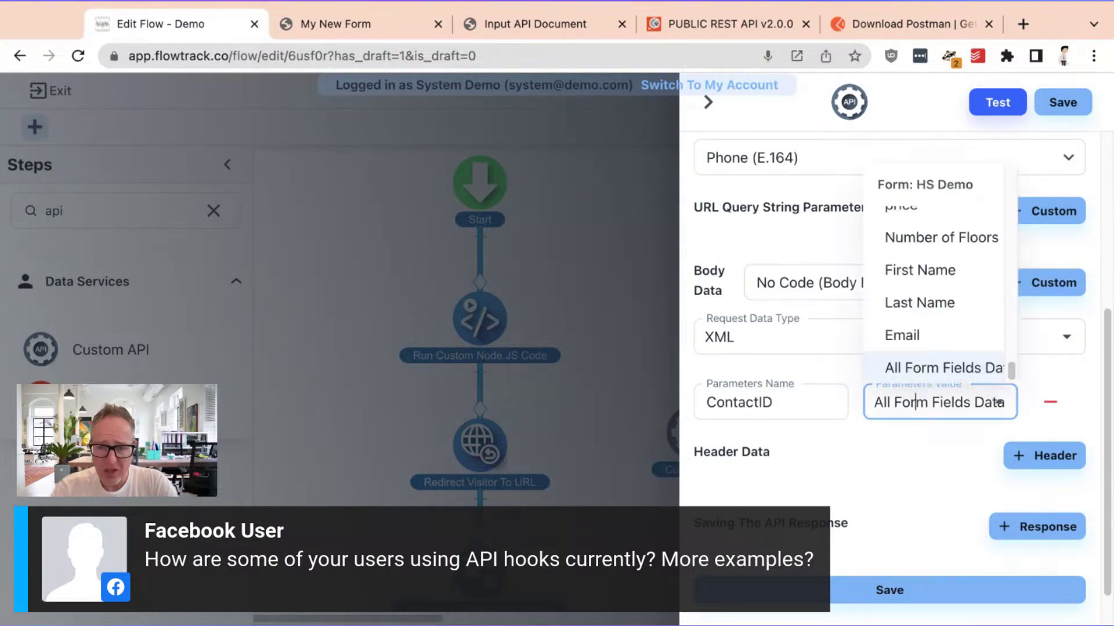
pyautogui.scroll(10, 937, 348)
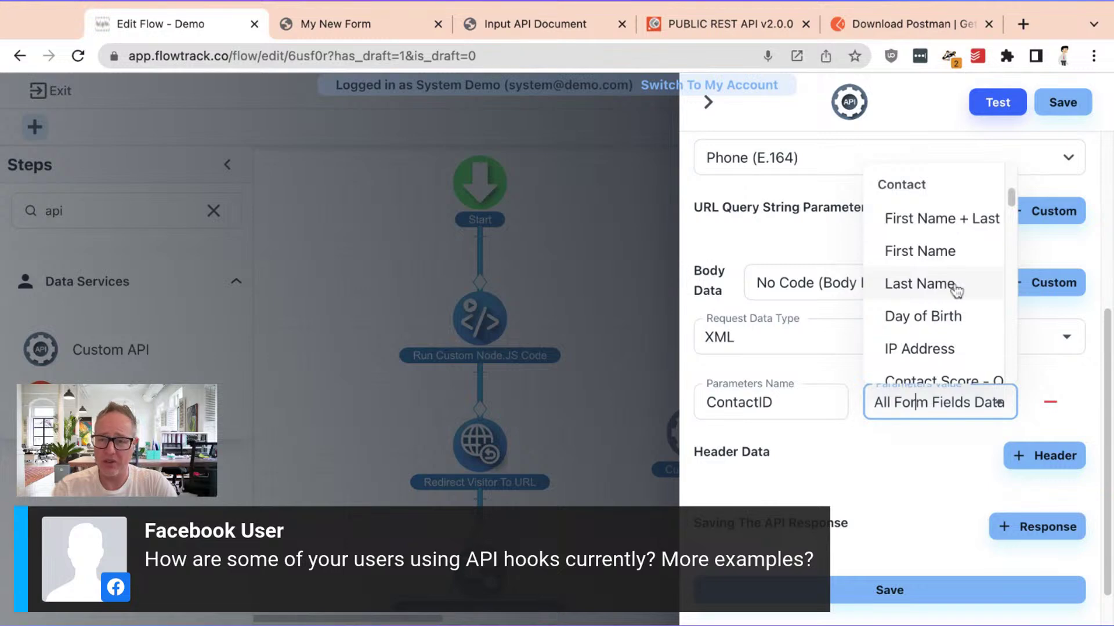
pyautogui.click(968, 261)
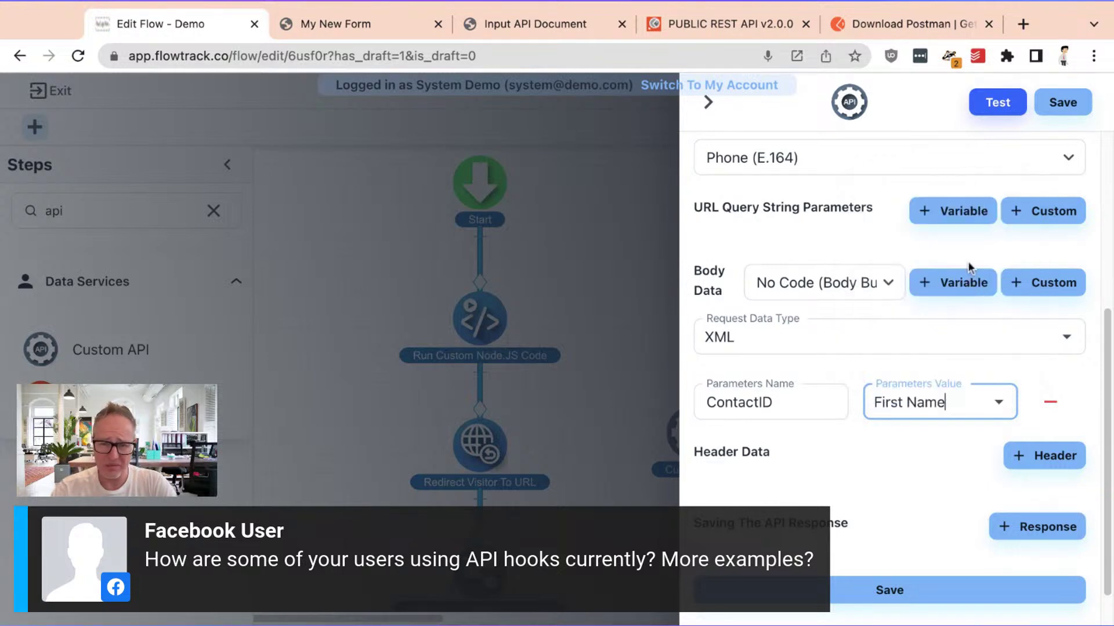
# Step: Add a second body data variable and set its value to the contact's Email
pyautogui.click(977, 288)
pyautogui.click(953, 462)
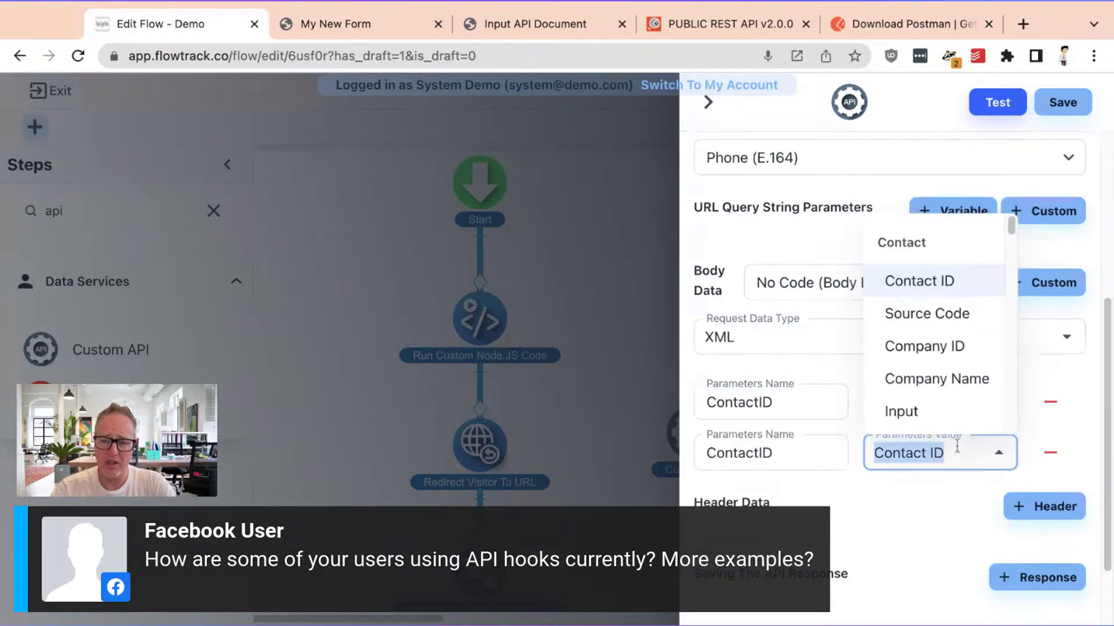
pyautogui.scroll(-5, 964, 405)
pyautogui.scroll(3, 951, 330)
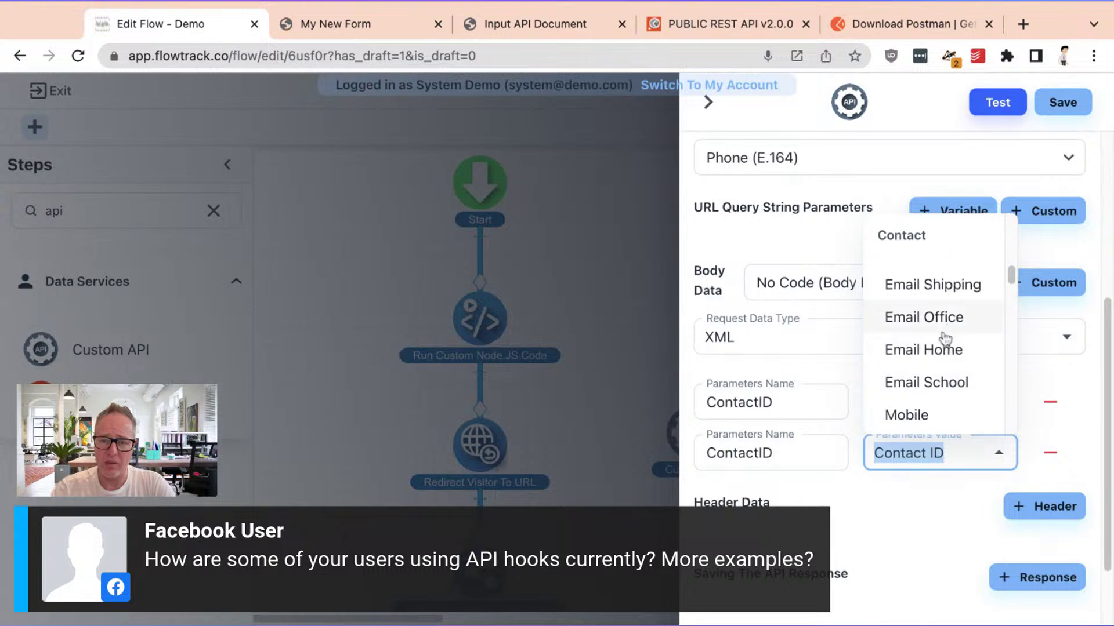
pyautogui.click(940, 326)
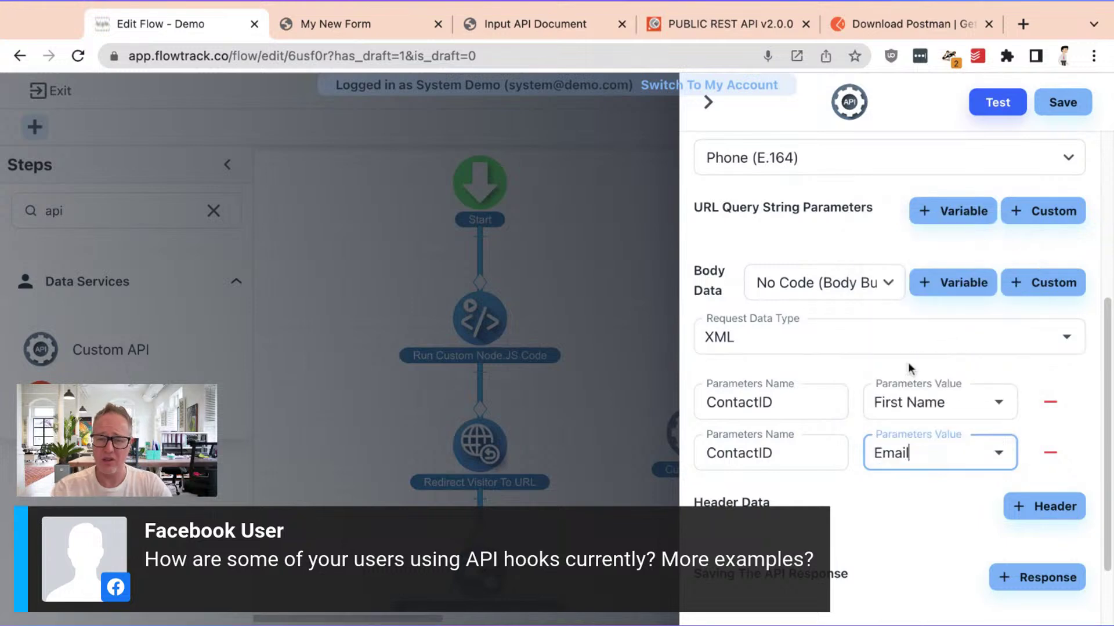
# Step: Rename the two body parameters to Fname for the First Name value and Email for the Email value
pyautogui.doubleClick(804, 399)
pyautogui.write('Fname')
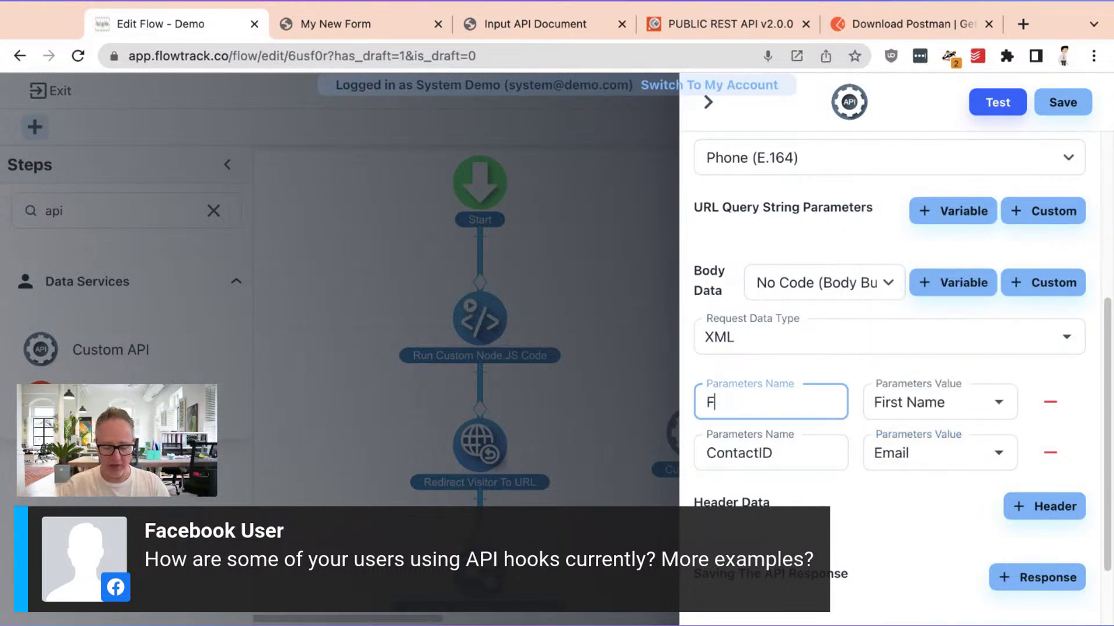
pyautogui.doubleClick(725, 447)
pyautogui.write('Email')
pyautogui.scroll(8, 762, 420)
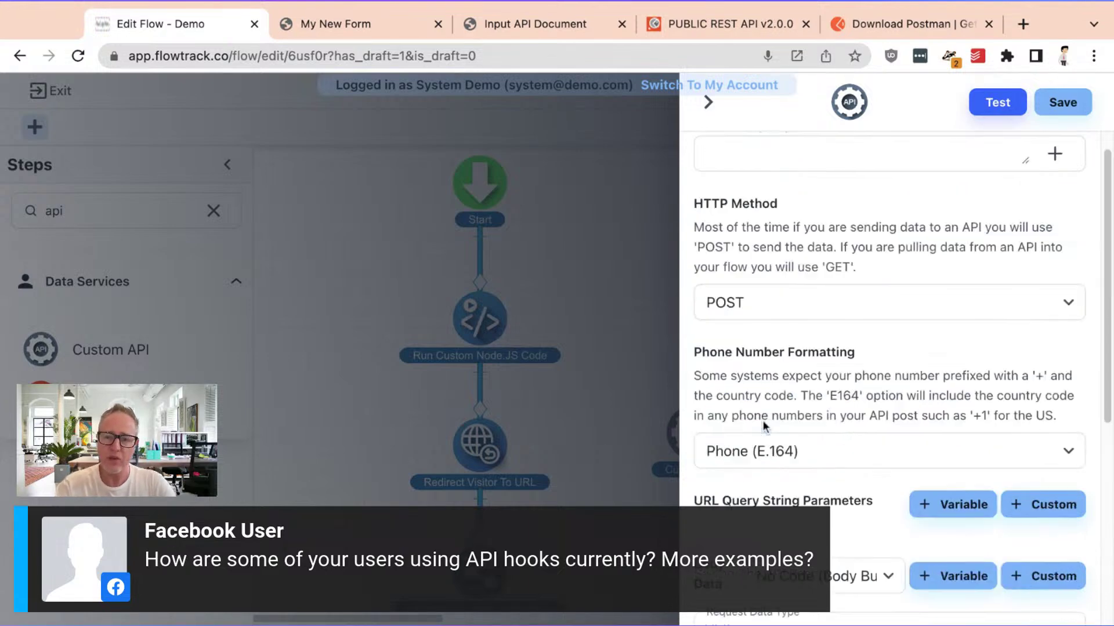
pyautogui.click(864, 300)
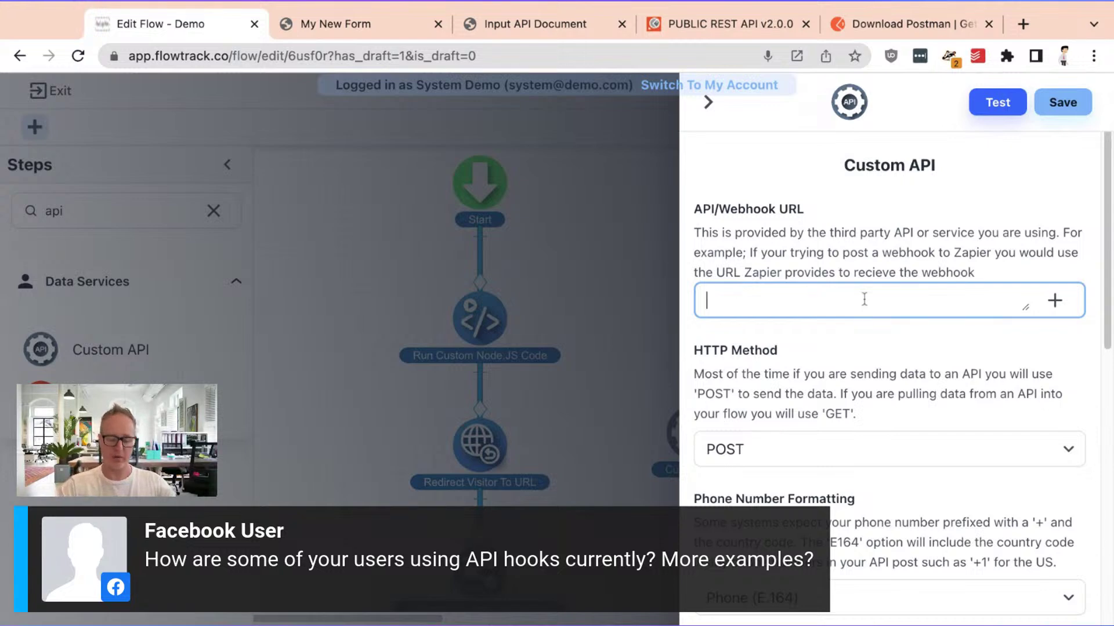
pyautogui.write('http')
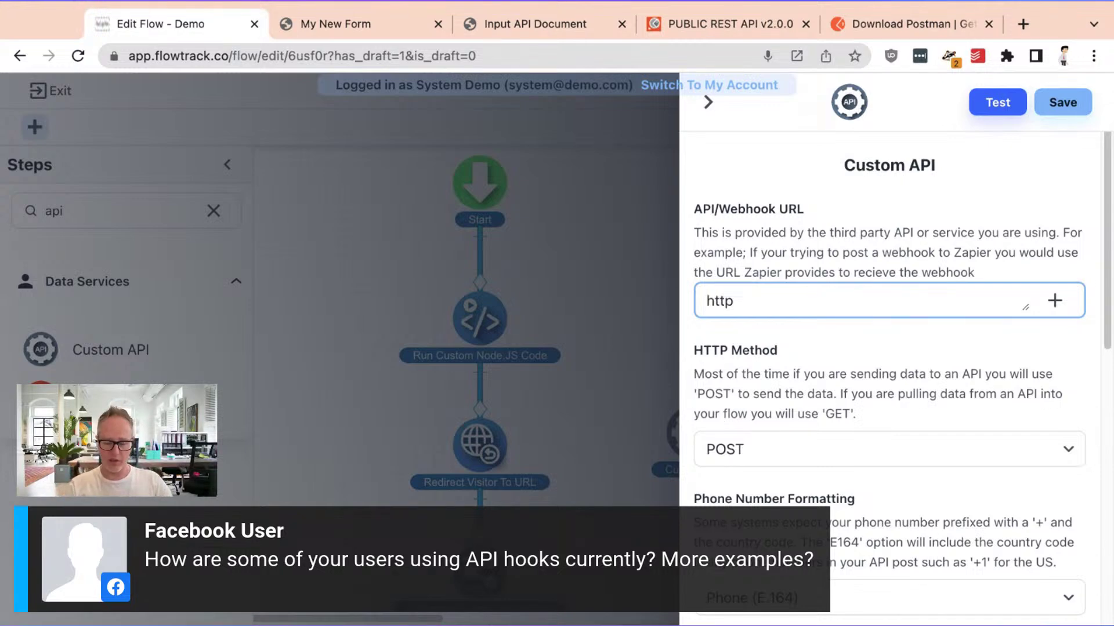
pyautogui.write('s://google.com')
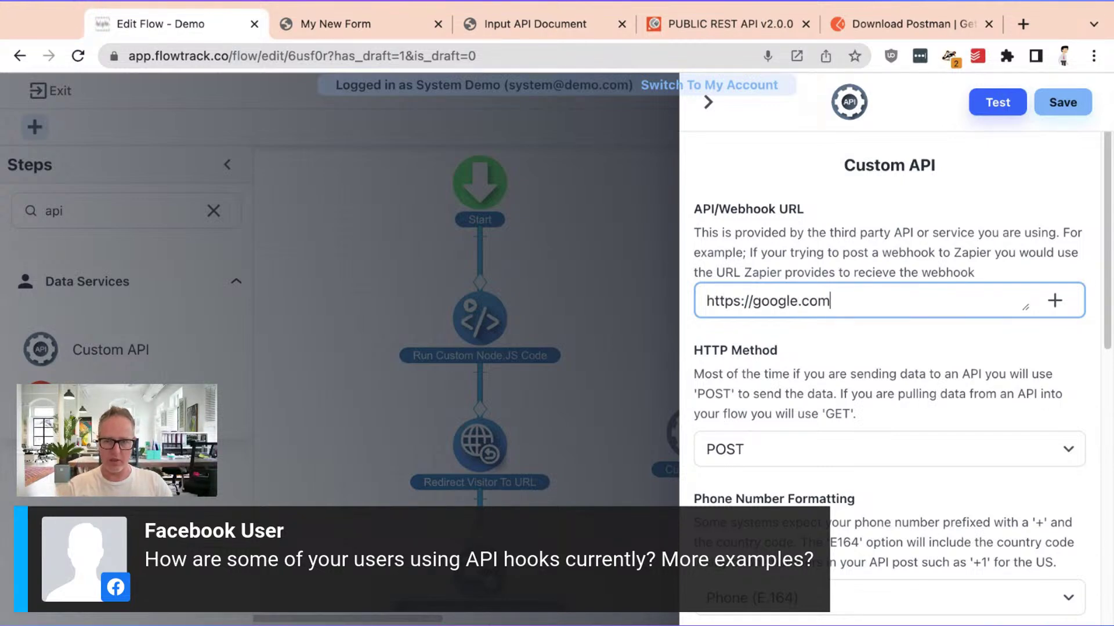
pyautogui.click(1063, 104)
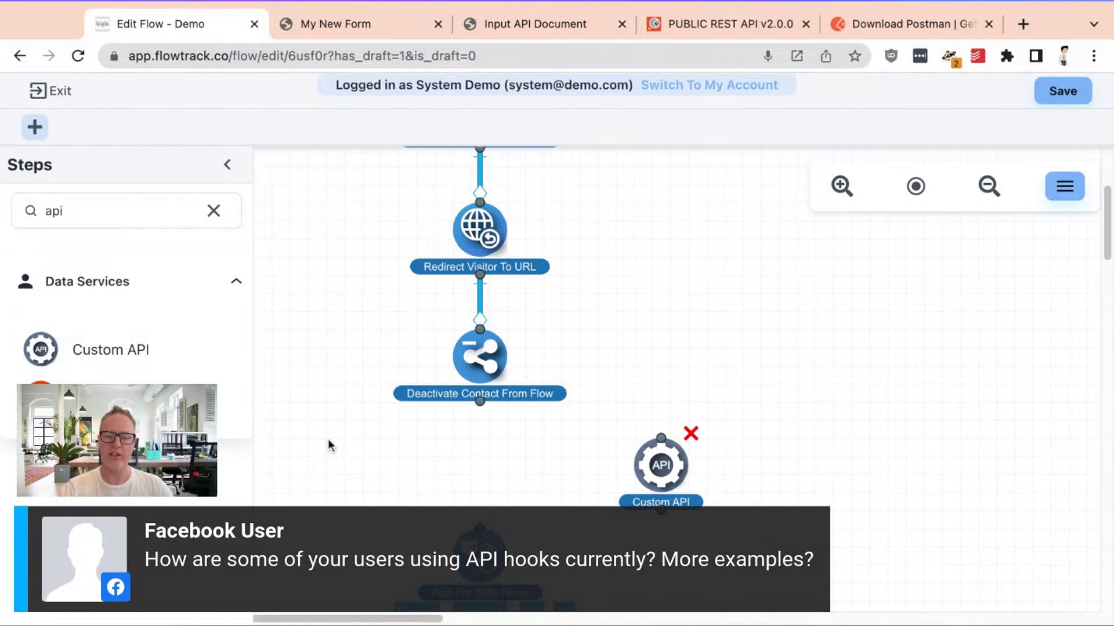
# Step: Place the Custom API step below Wait For SMS Reply and connect it to that step's Yes outcome
pyautogui.scroll(-4, 329, 443)
pyautogui.scroll(-6, 522, 386)
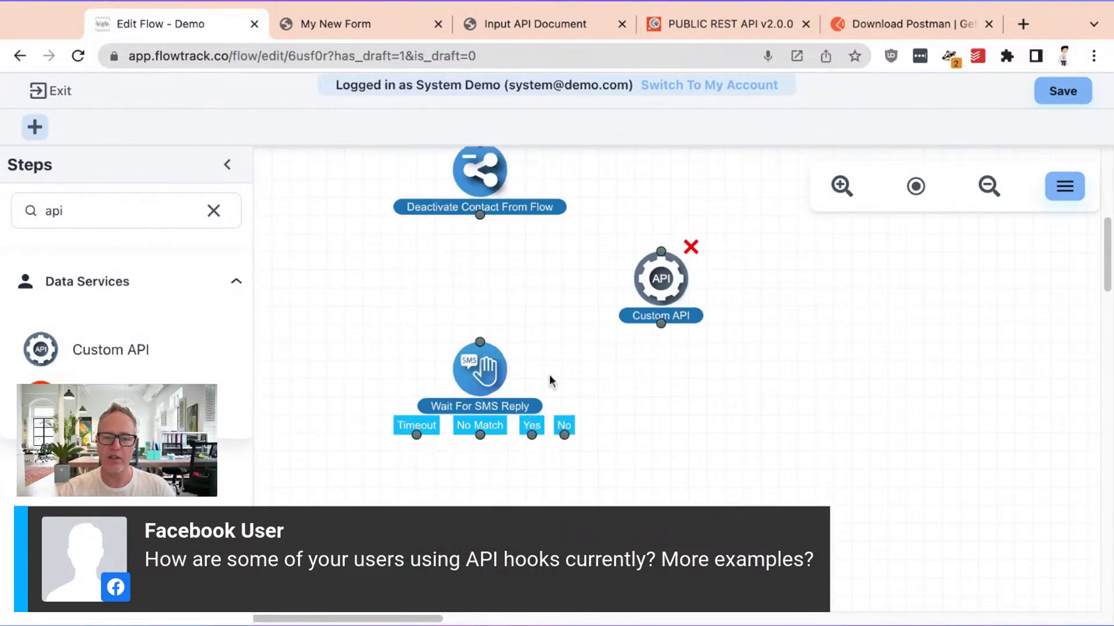
pyautogui.moveTo(655, 152); pyautogui.dragTo(528, 298)
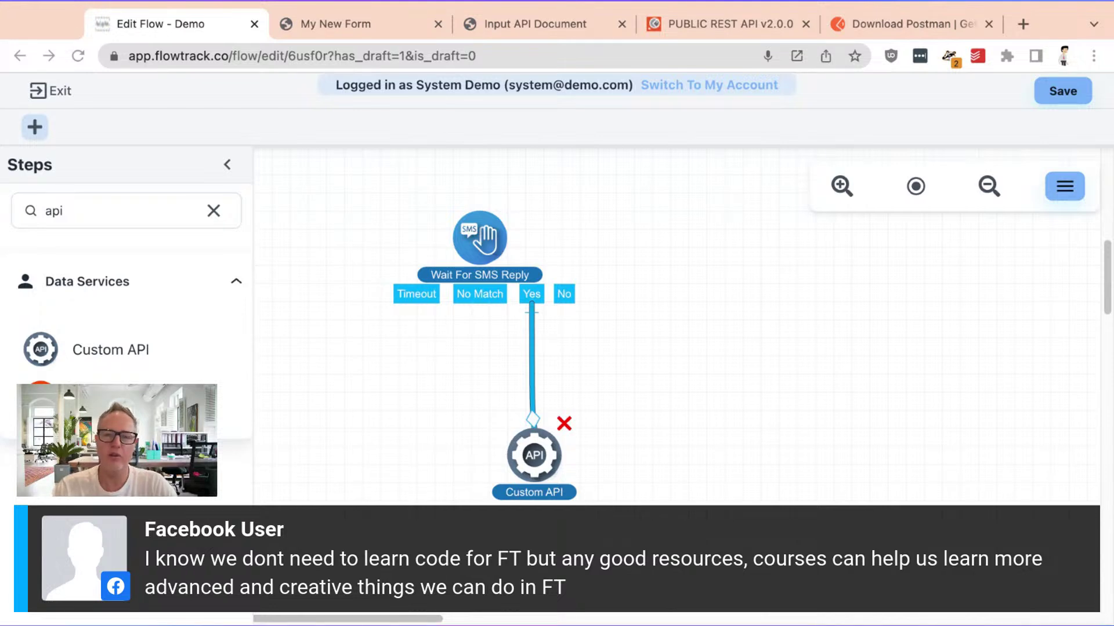
pyautogui.click(868, 86)
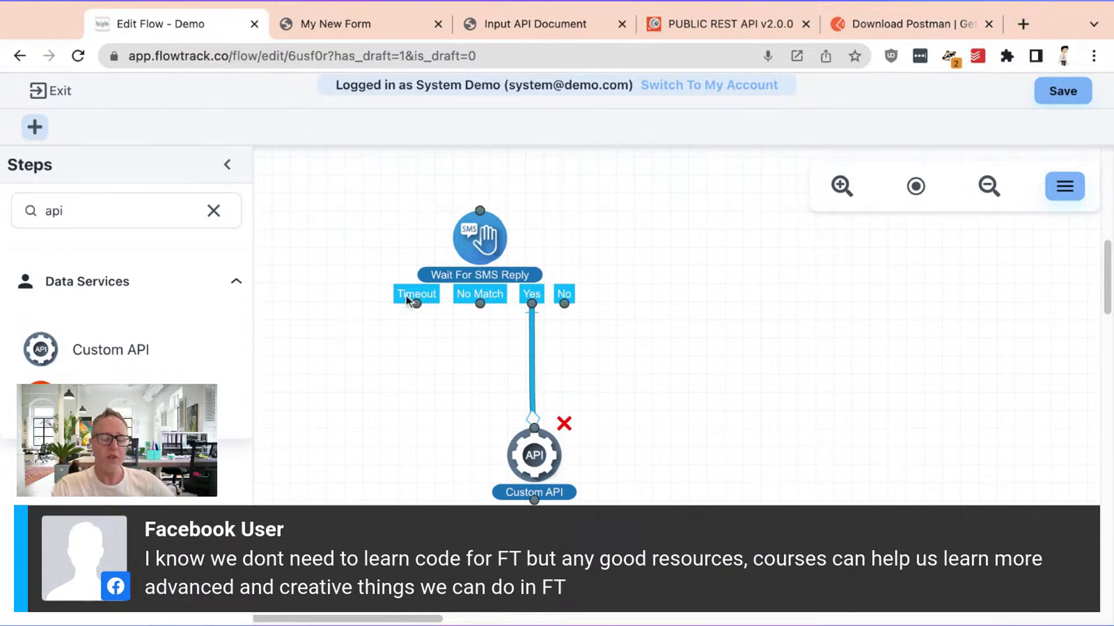
# Step: Review the function code and parameters of the Run Custom Node.JS Code step, and close it without saving
pyautogui.scroll(10, 545, 457)
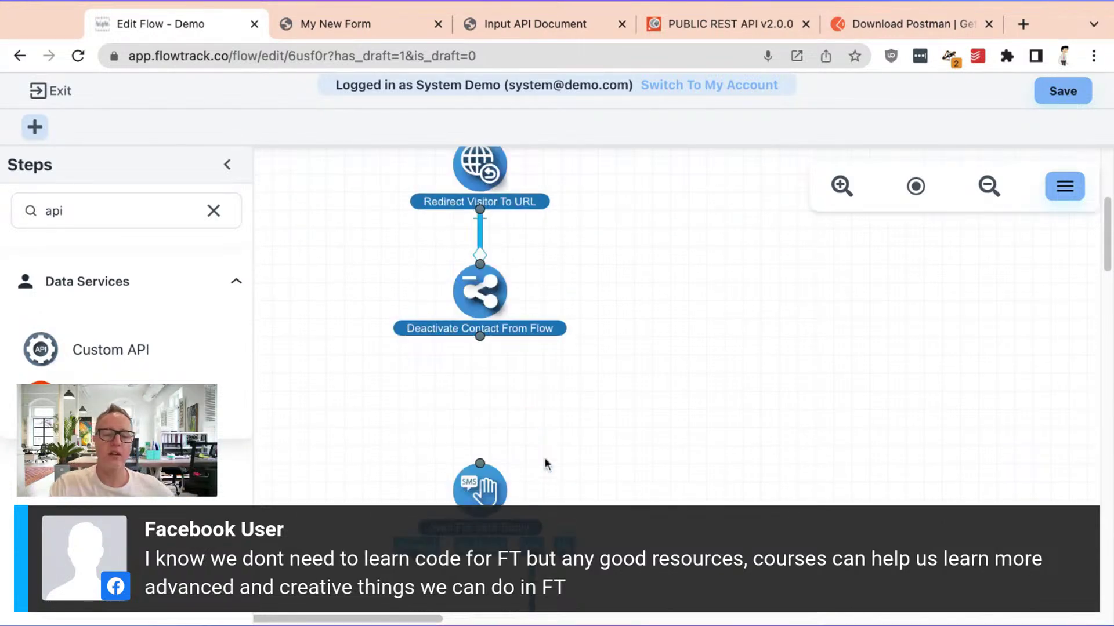
pyautogui.click(498, 325)
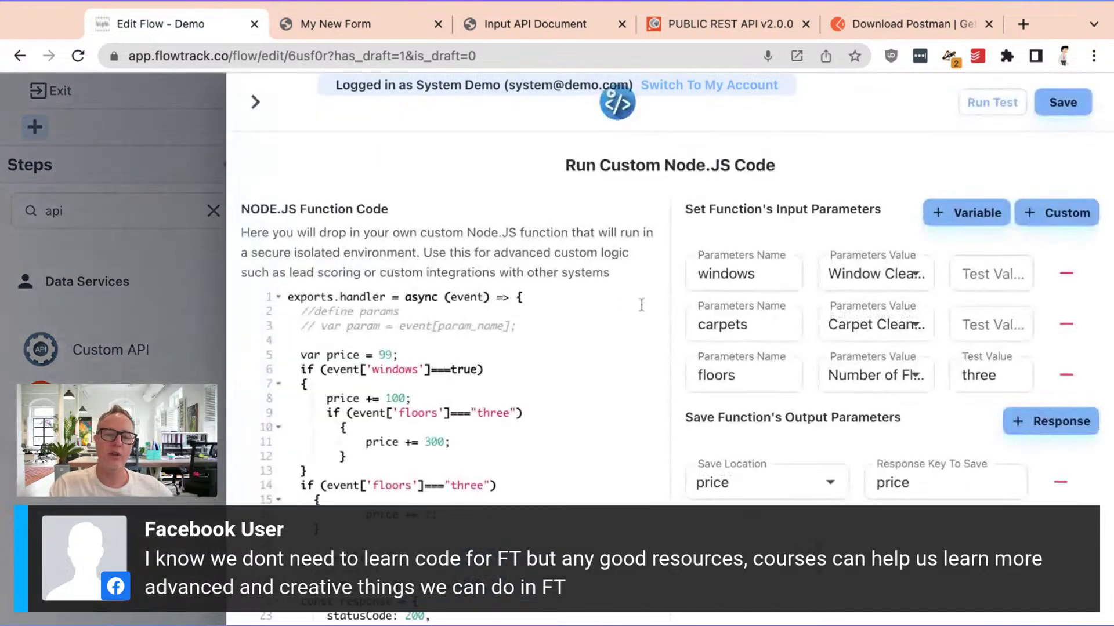
pyautogui.scroll(-3, 546, 408)
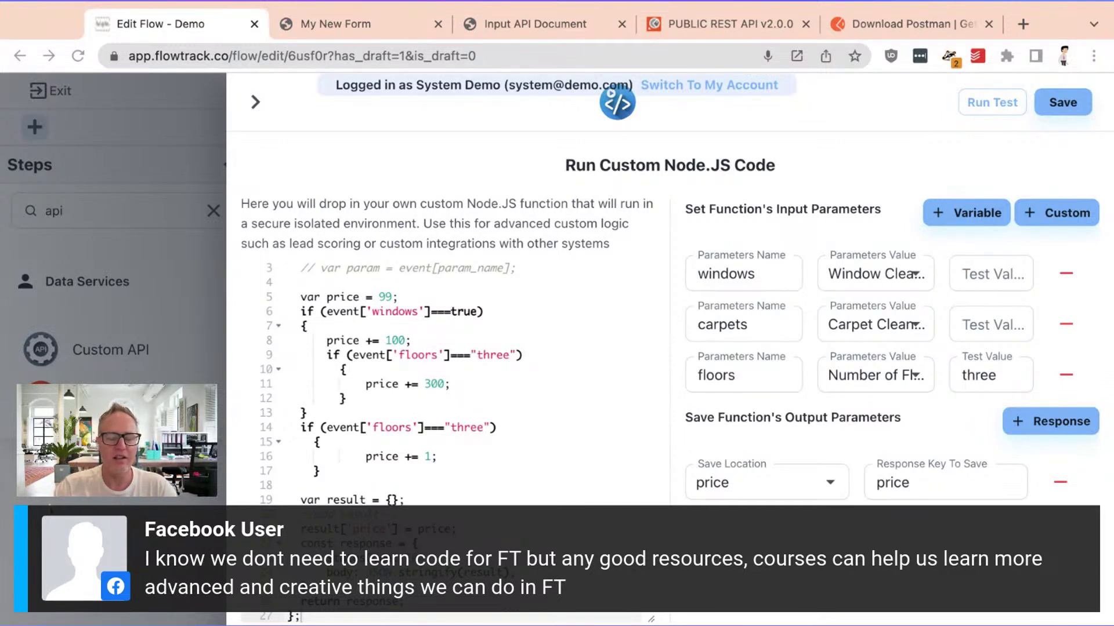
pyautogui.click(259, 103)
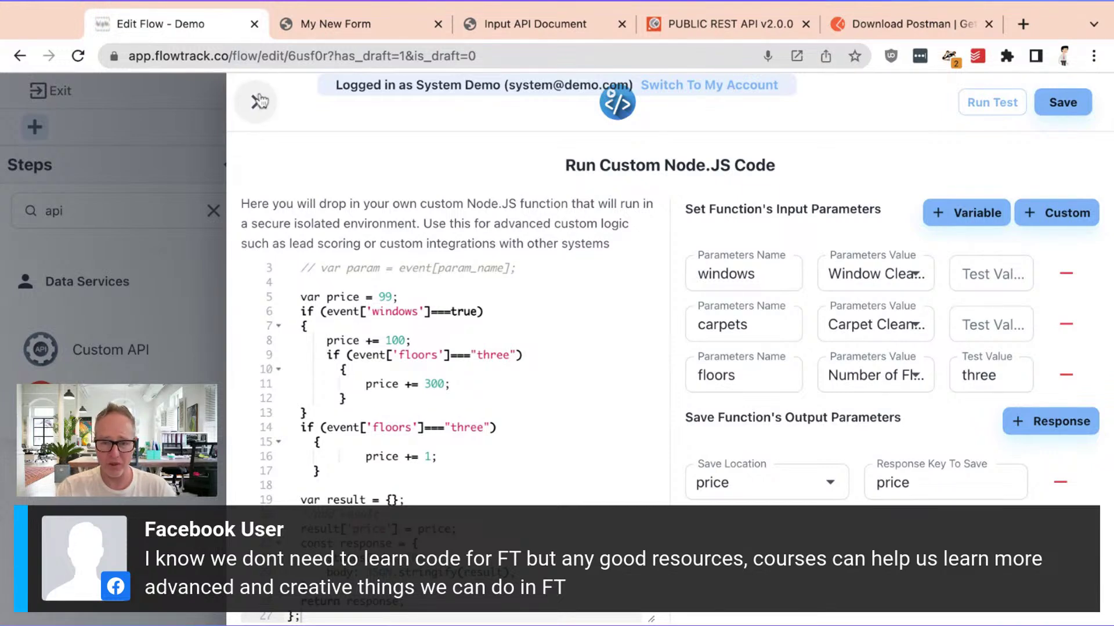
pyautogui.click(259, 102)
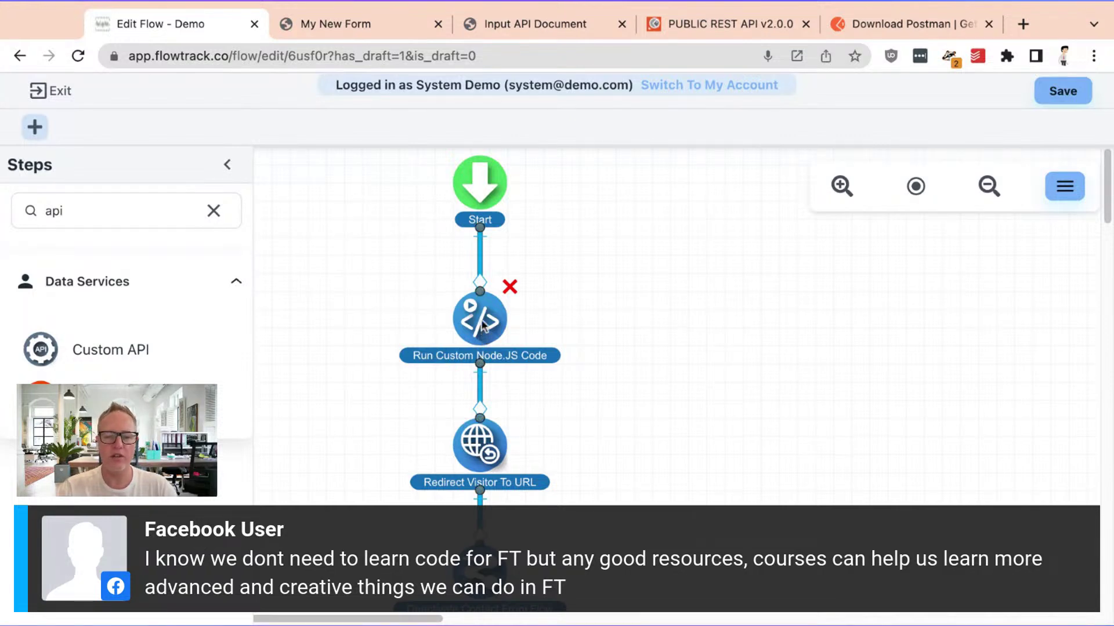
pyautogui.scroll(-10, 481, 332)
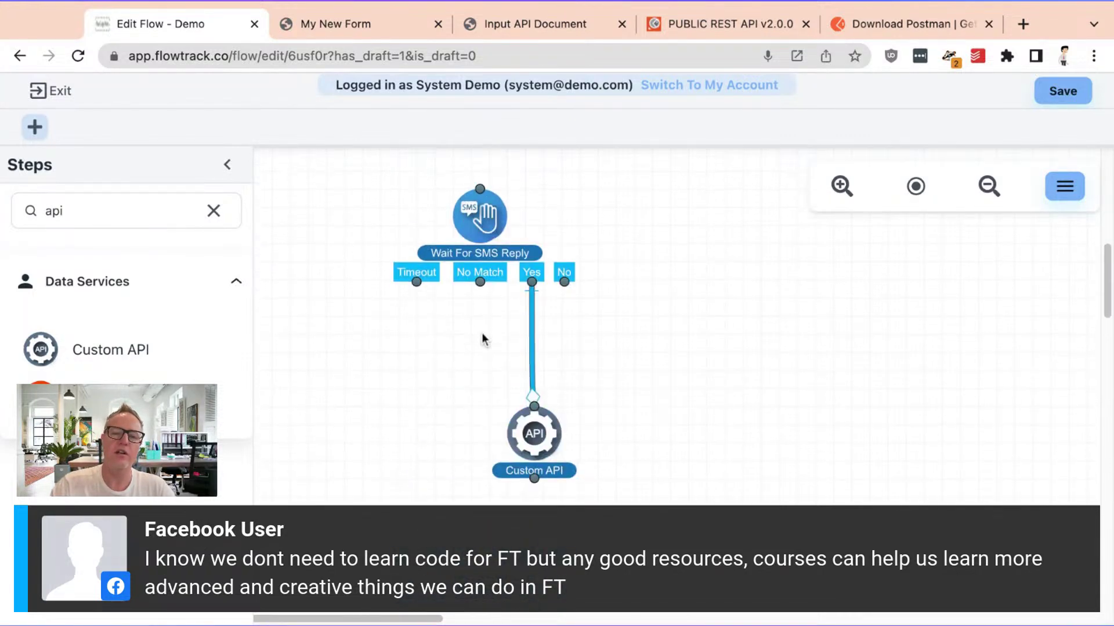
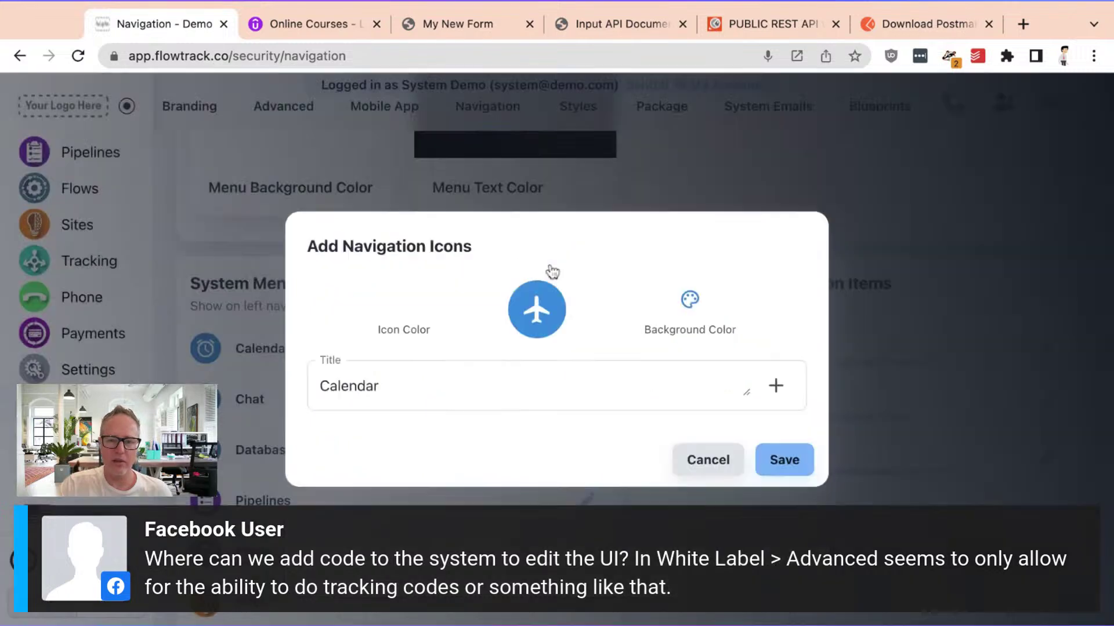
# Step: Try a red icon color for the Calendar navigation item
pyautogui.click(403, 316)
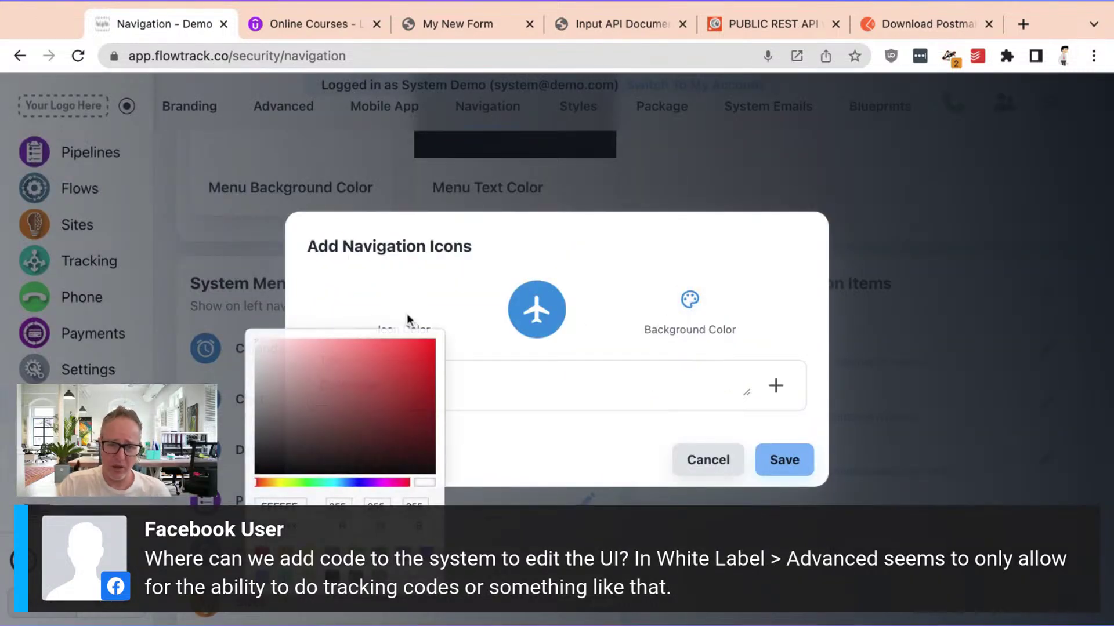
pyautogui.click(394, 360)
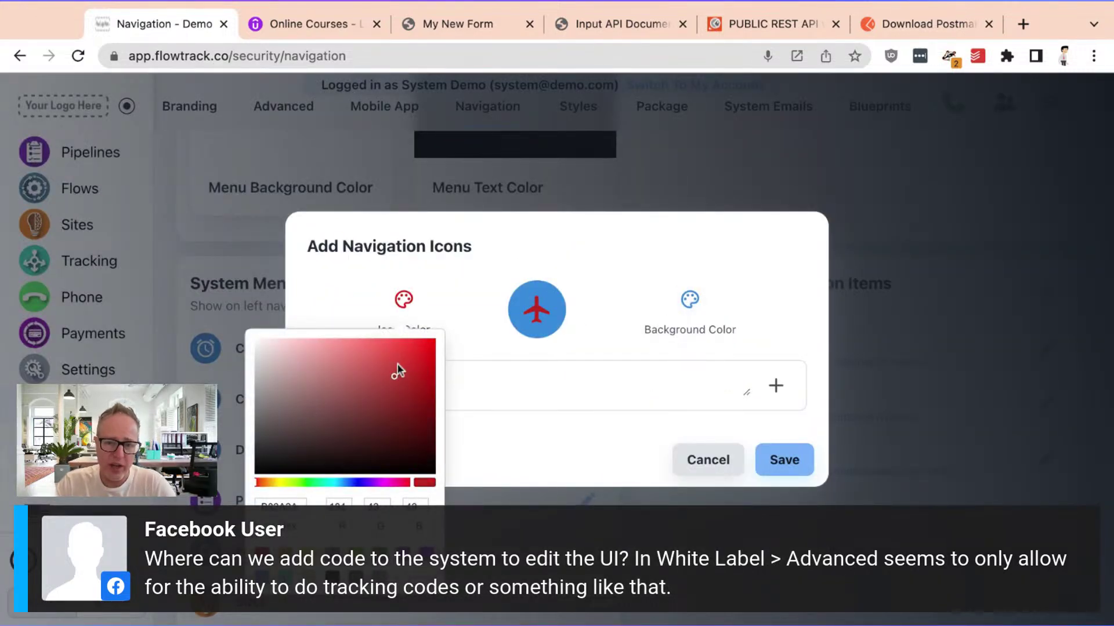
pyautogui.click(705, 300)
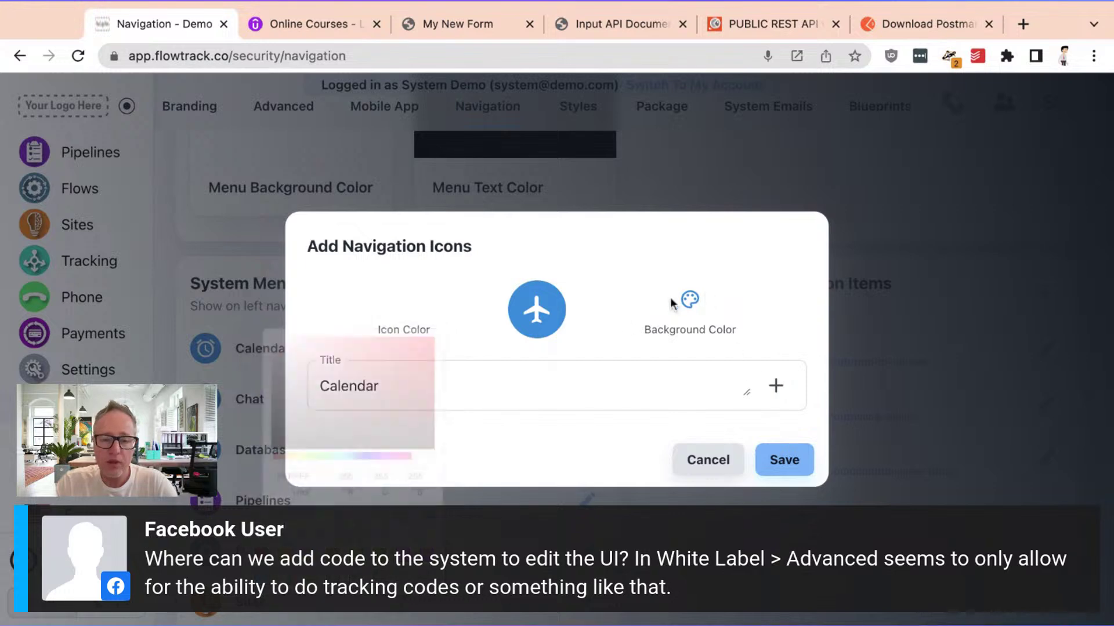
# Step: Set the Calendar navigation icon's background color to green and save the icon changes
pyautogui.click(695, 308)
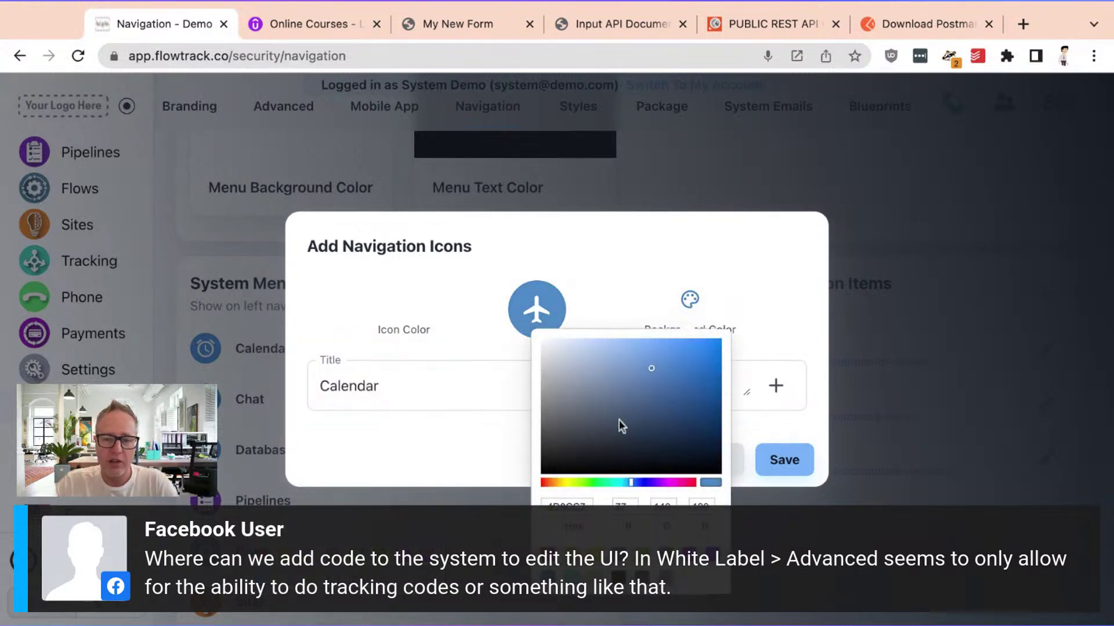
pyautogui.click(603, 481)
pyautogui.click(754, 304)
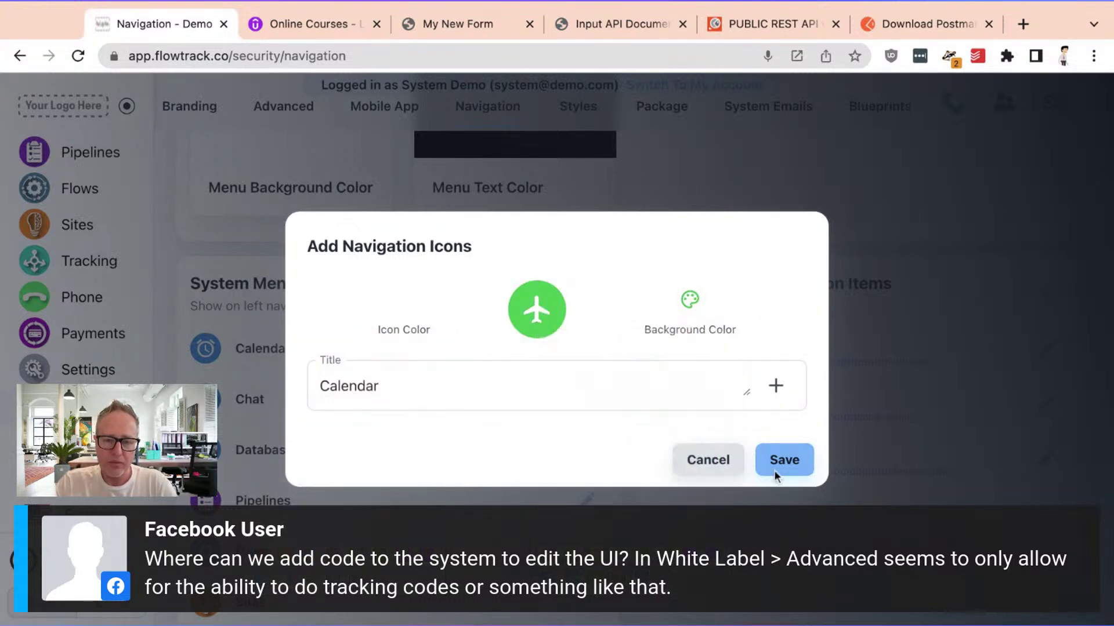
pyautogui.click(399, 402)
pyautogui.click(399, 401)
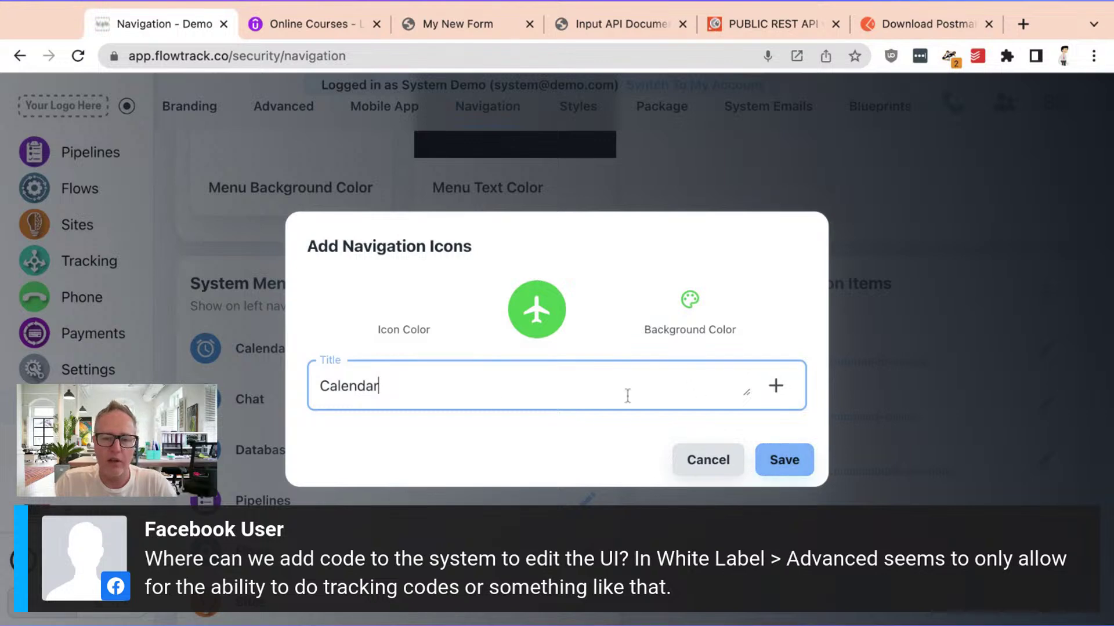
pyautogui.click(785, 459)
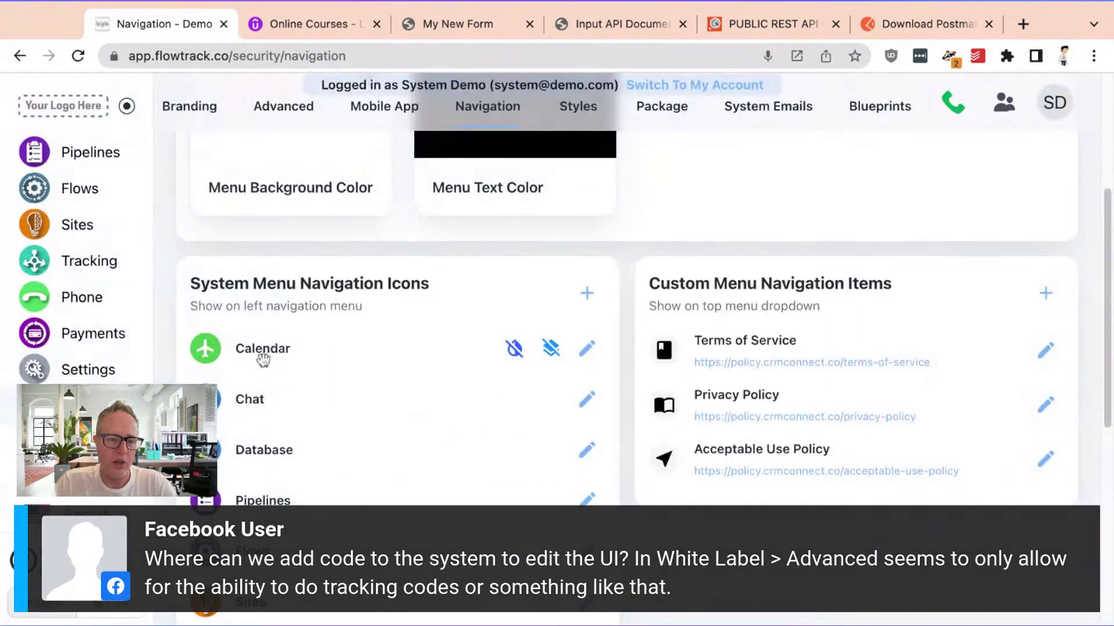
pyautogui.moveTo(263, 360); pyautogui.dragTo(263, 361)
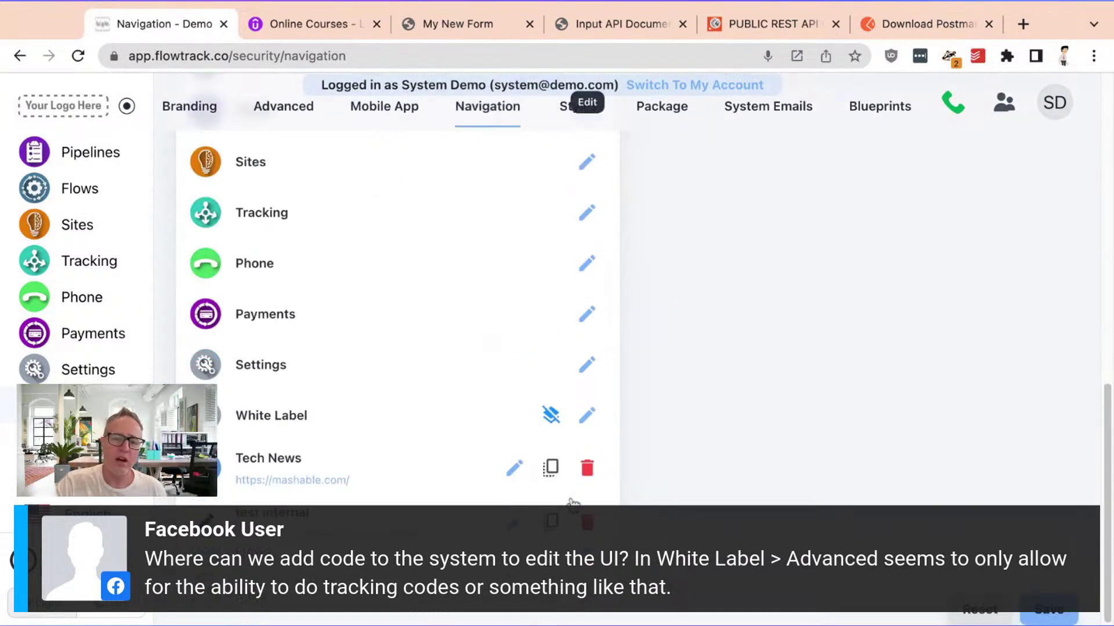
# Step: Open the white-label Advanced settings and examine the code in the JavaScript/HTML (Pixels, Analytics, Chat) field
pyautogui.scroll(-8, 574, 499)
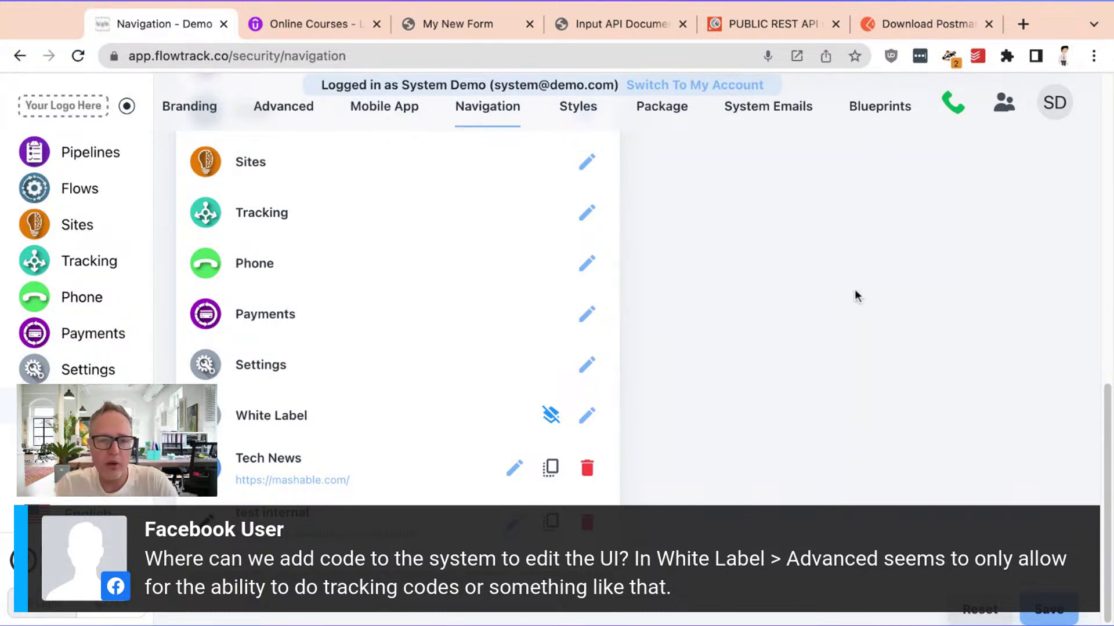
pyautogui.click(291, 116)
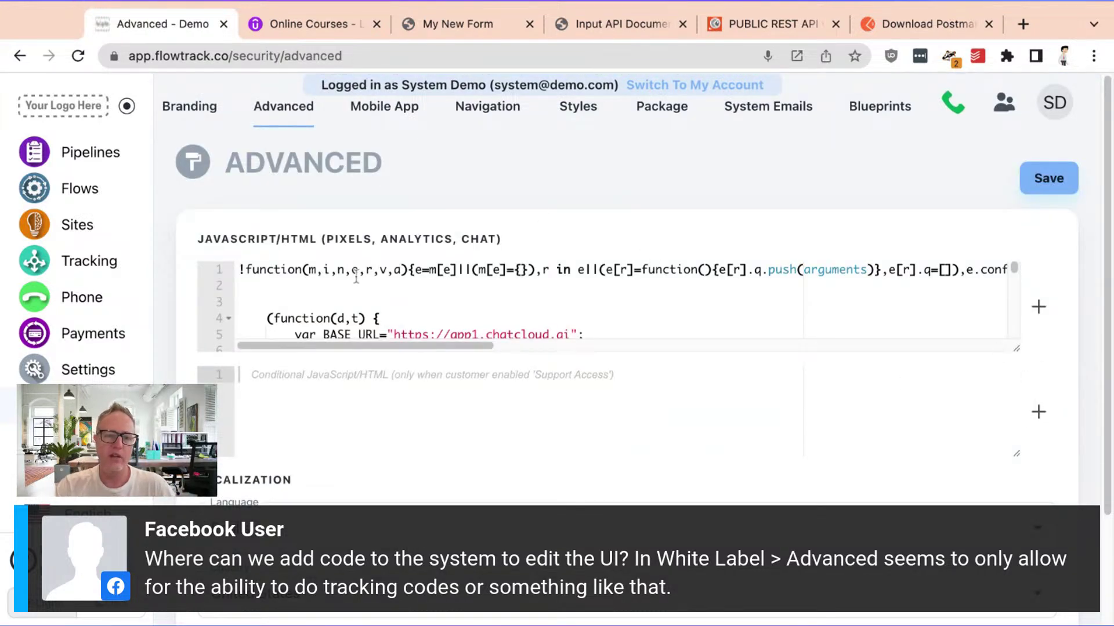
pyautogui.moveTo(294, 269); pyautogui.dragTo(418, 286)
pyautogui.click(418, 285)
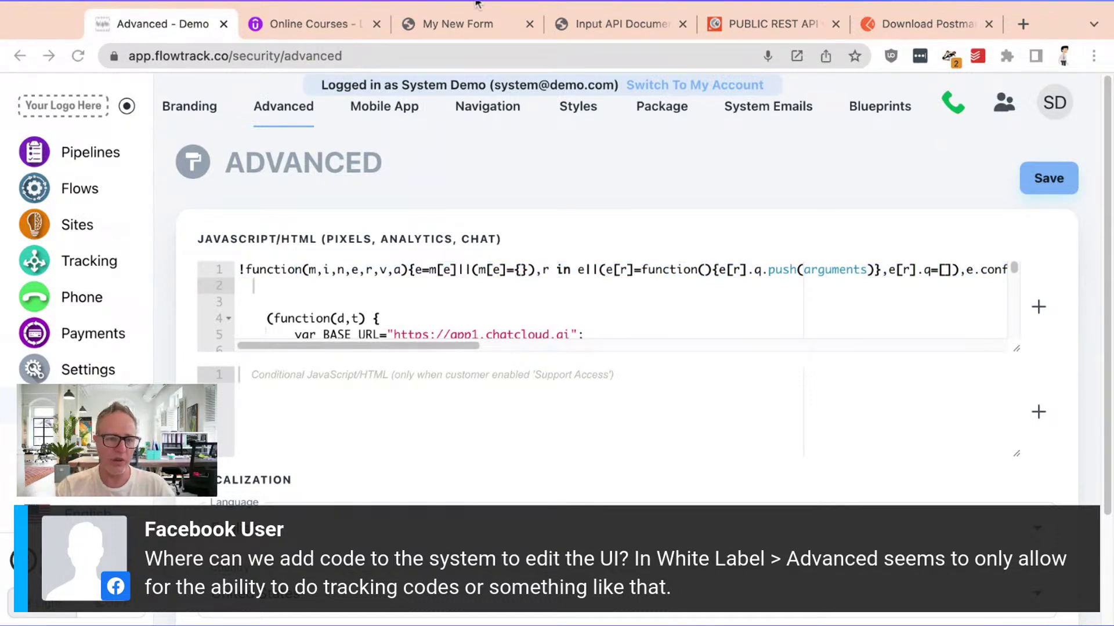
pyautogui.click(13, 87)
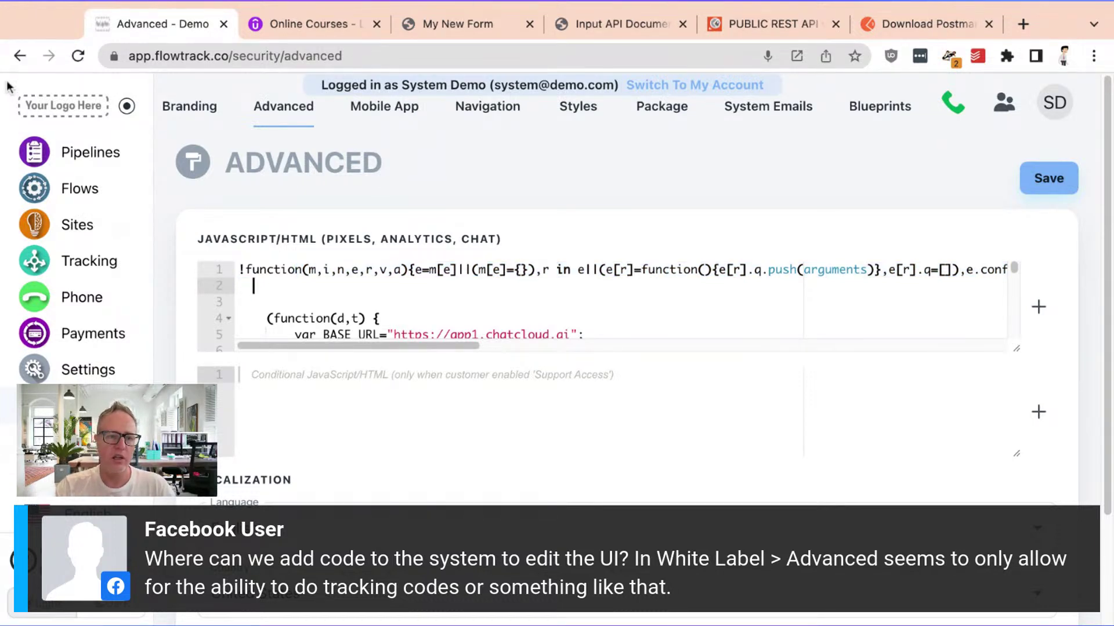
pyautogui.click(323, 284)
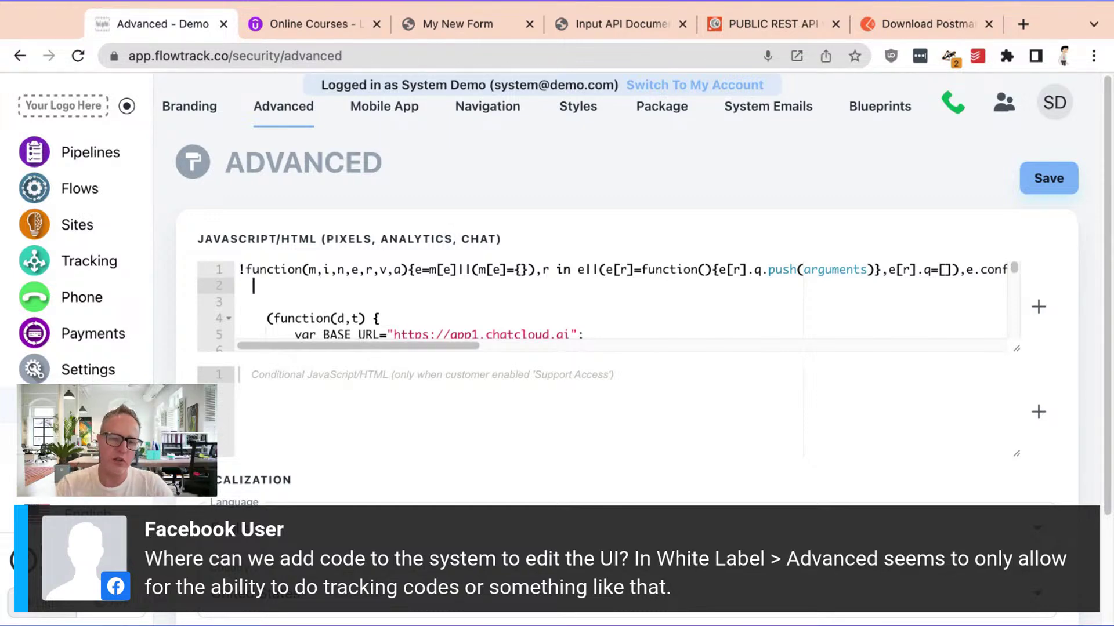
pyautogui.moveTo(280, 270); pyautogui.dragTo(370, 303)
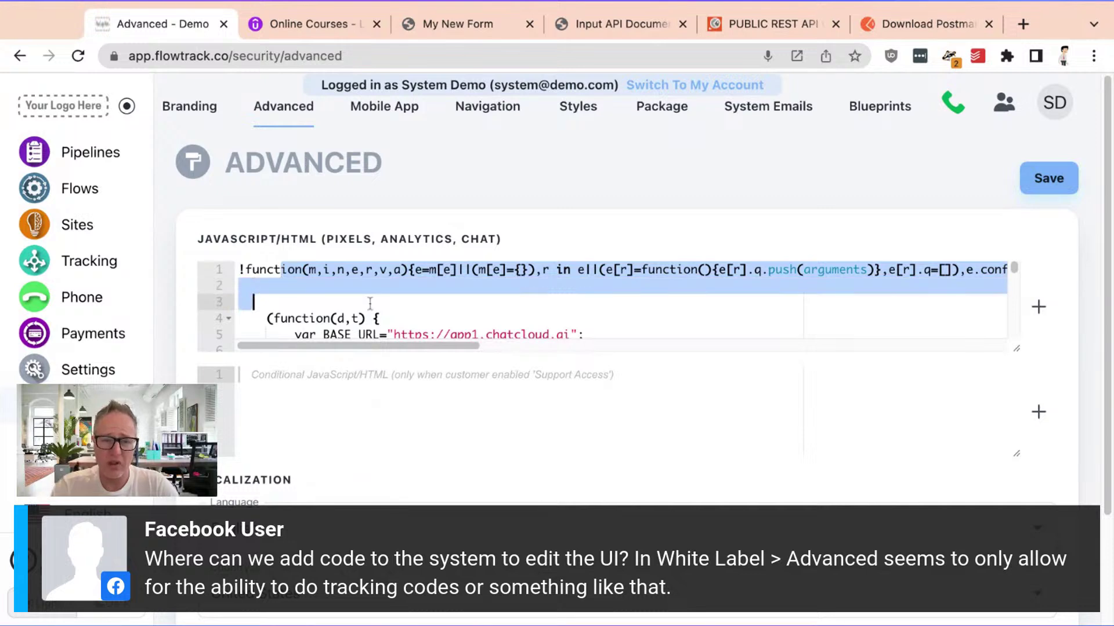
pyautogui.click(370, 303)
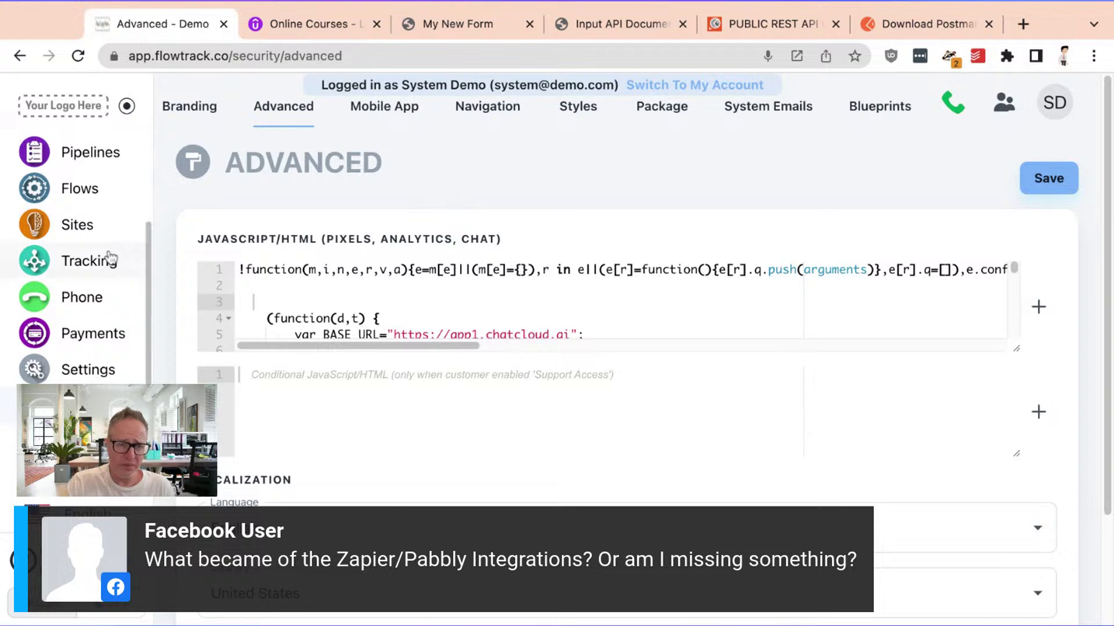
# Step: Find the Zapier Demo flow in the flow list and open it to view its Zapier and Pabbly steps
pyautogui.scroll(3, 99, 261)
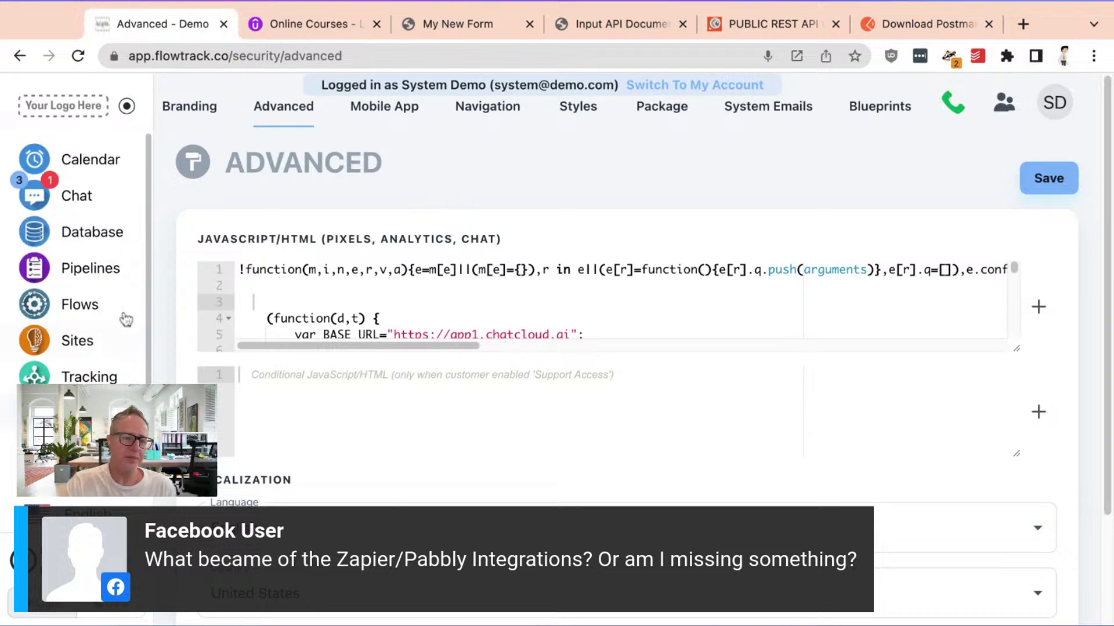
pyautogui.click(91, 318)
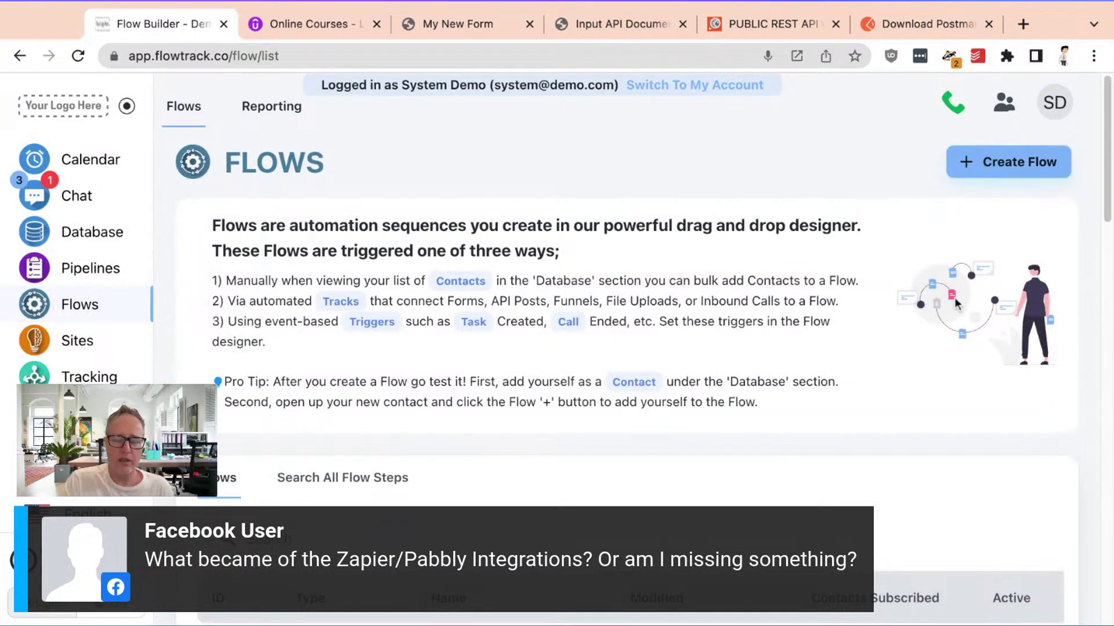
pyautogui.scroll(-8, 608, 379)
pyautogui.scroll(-5, 569, 314)
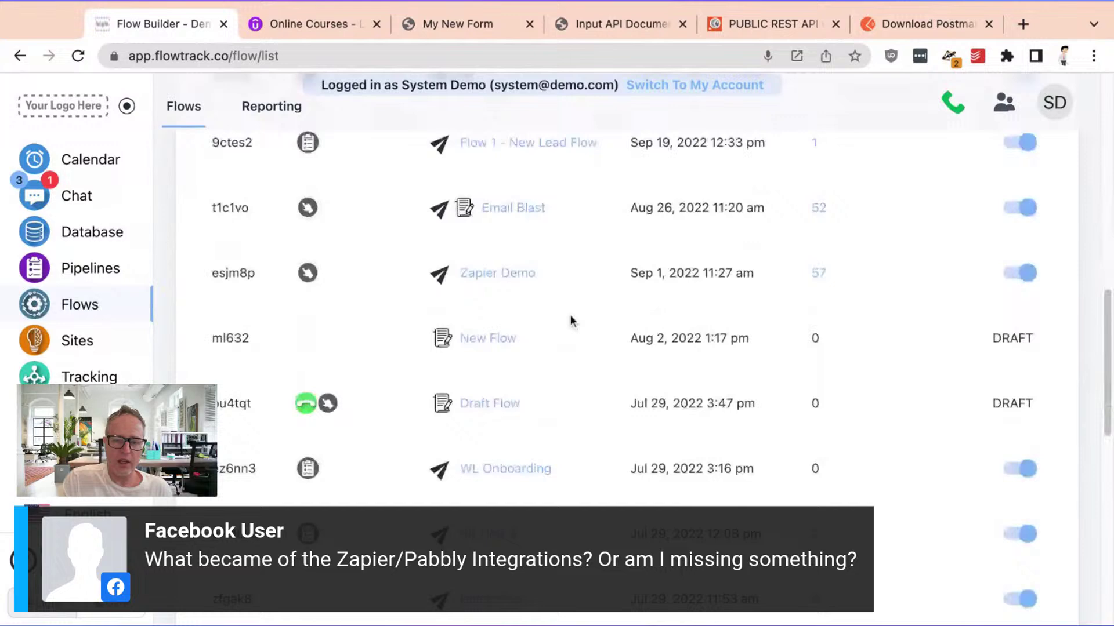
pyautogui.click(517, 283)
pyautogui.scroll(-4, 667, 301)
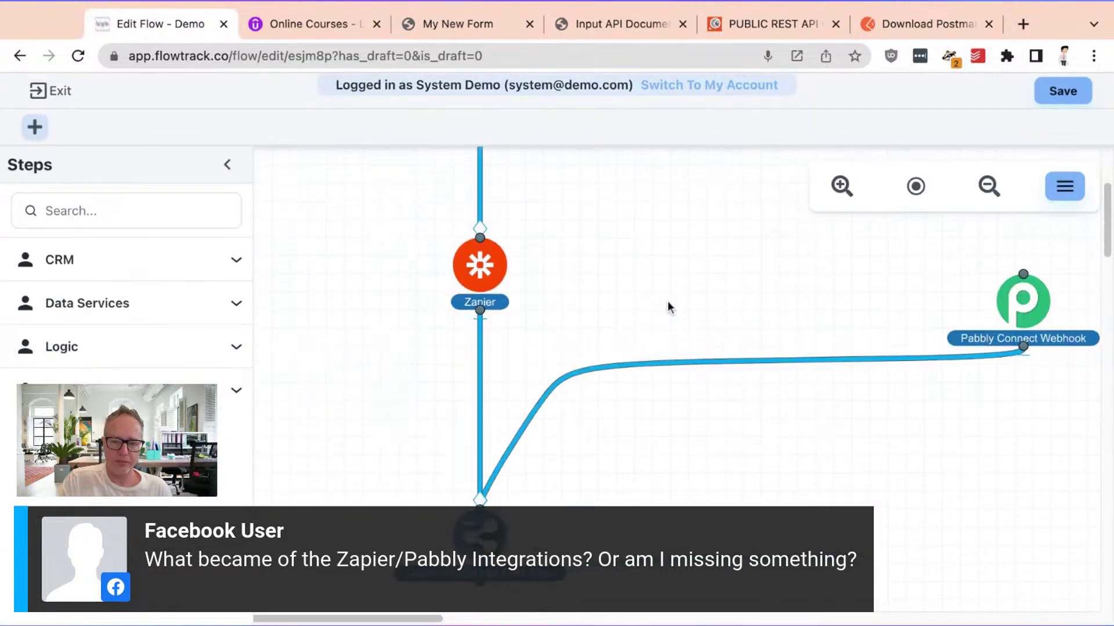
pyautogui.scroll(4, 608, 331)
pyautogui.scroll(-2, 601, 464)
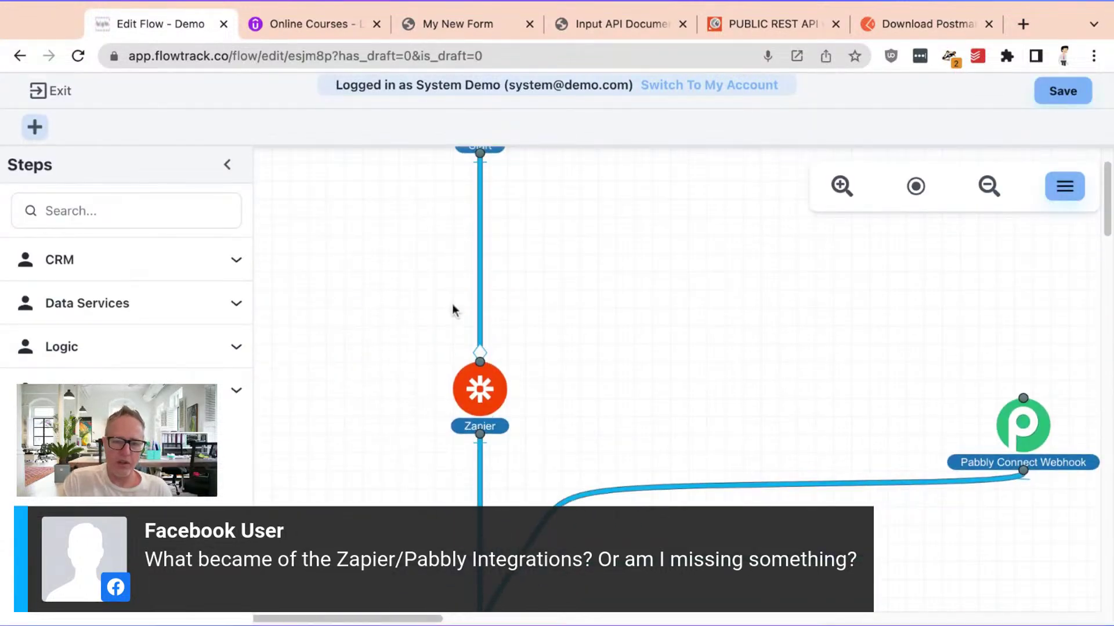
# Step: Review the Zapier step's catch webhook URL and query string parameters, and close it without saving
pyautogui.click(482, 399)
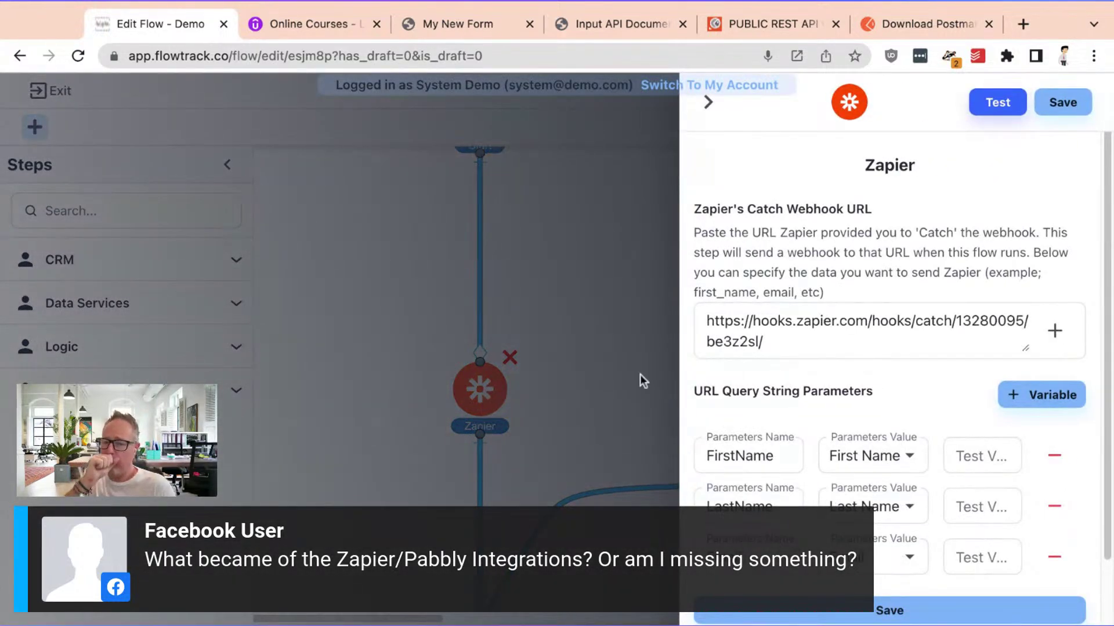
pyautogui.click(744, 352)
pyautogui.tripleClick(808, 343)
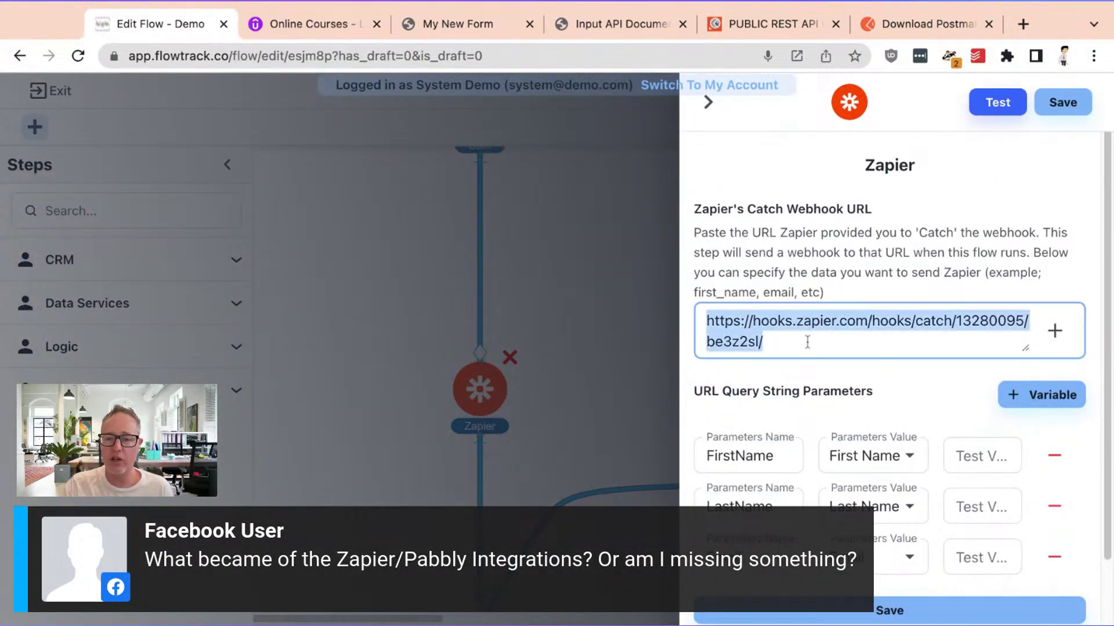
pyautogui.scroll(-2, 793, 251)
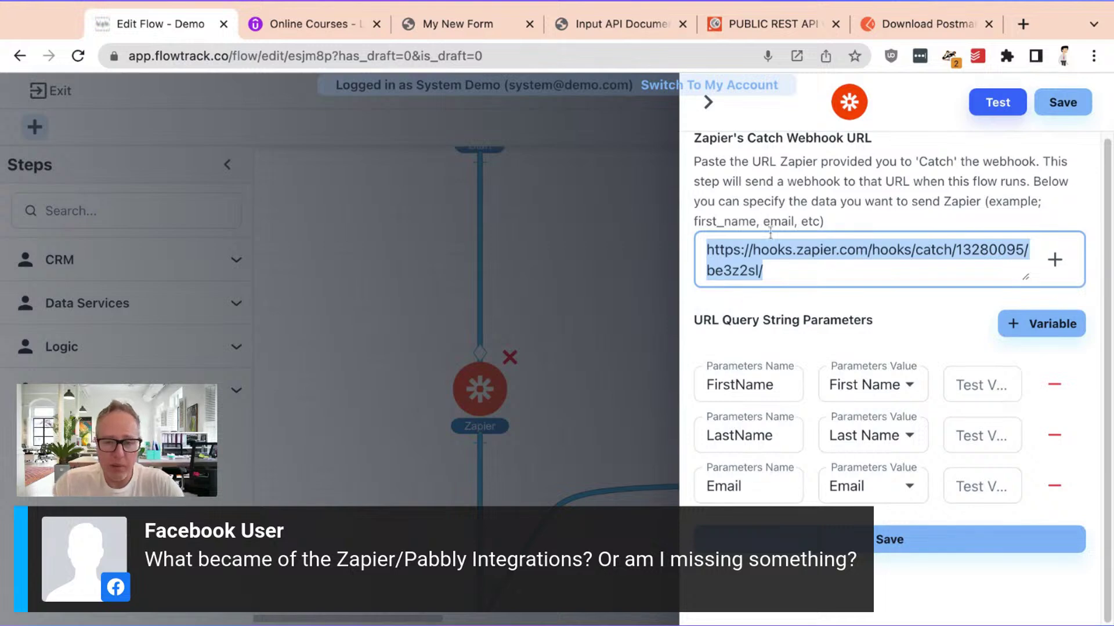
pyautogui.click(786, 249)
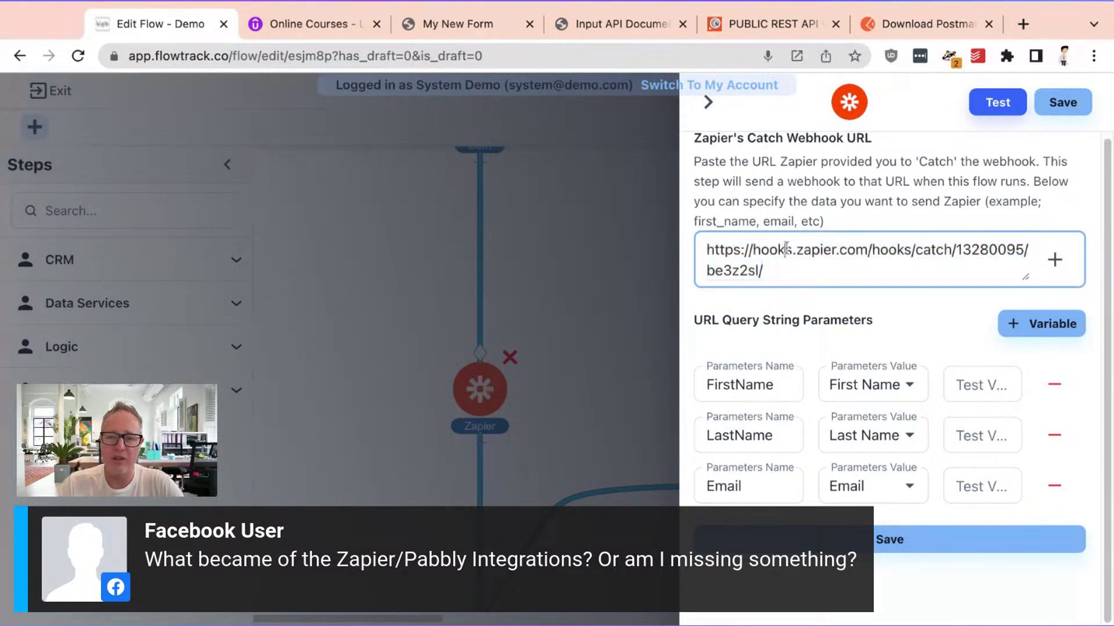
pyautogui.hotkey('ctrl', 'a')
pyautogui.click(708, 102)
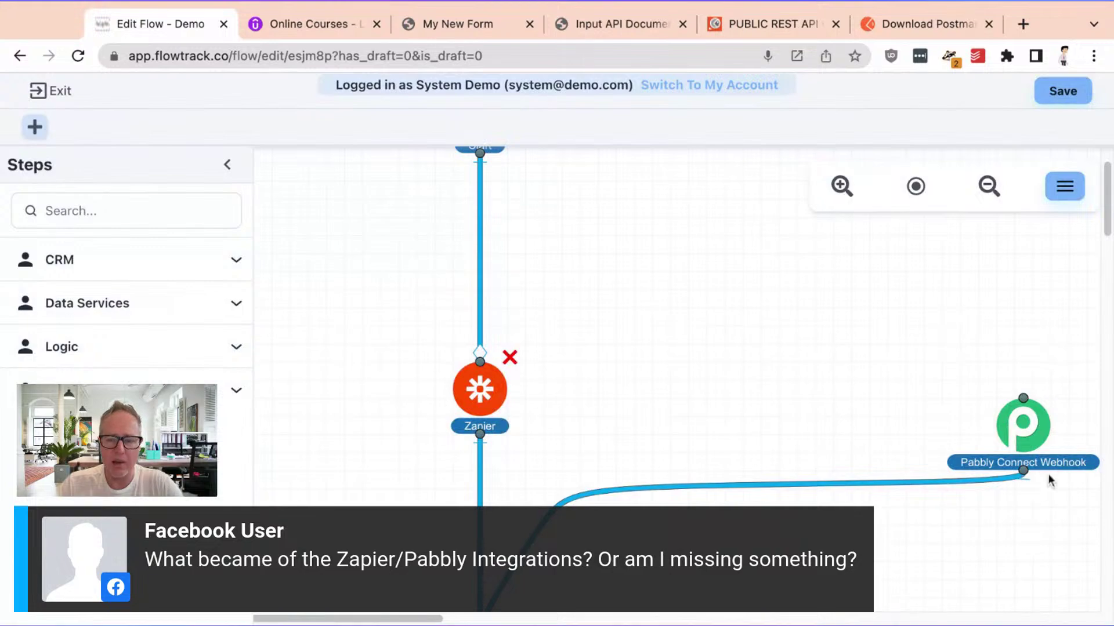
# Step: Review the Pabbly Connect Webhook step's settings, close it without saving, and exit the flow editor
pyautogui.click(1027, 429)
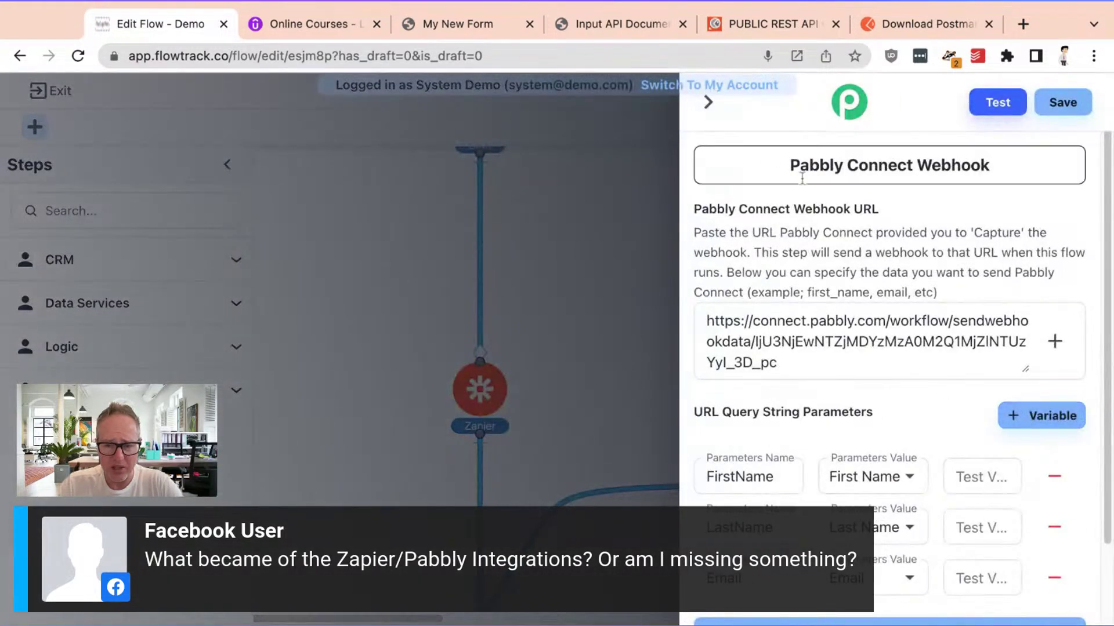
pyautogui.click(703, 109)
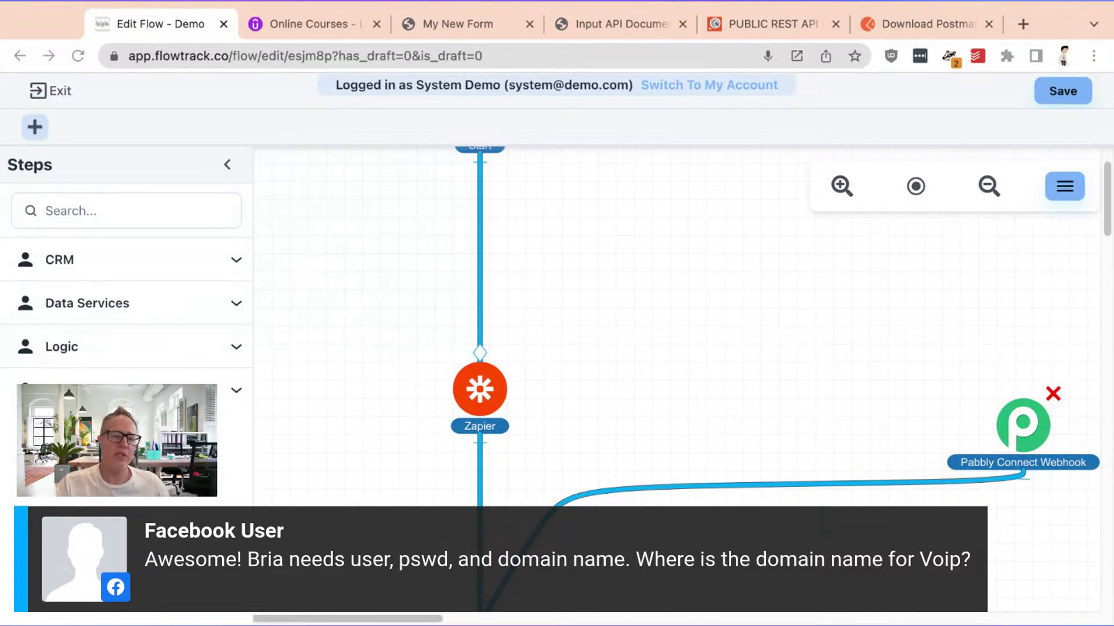
pyautogui.click(63, 96)
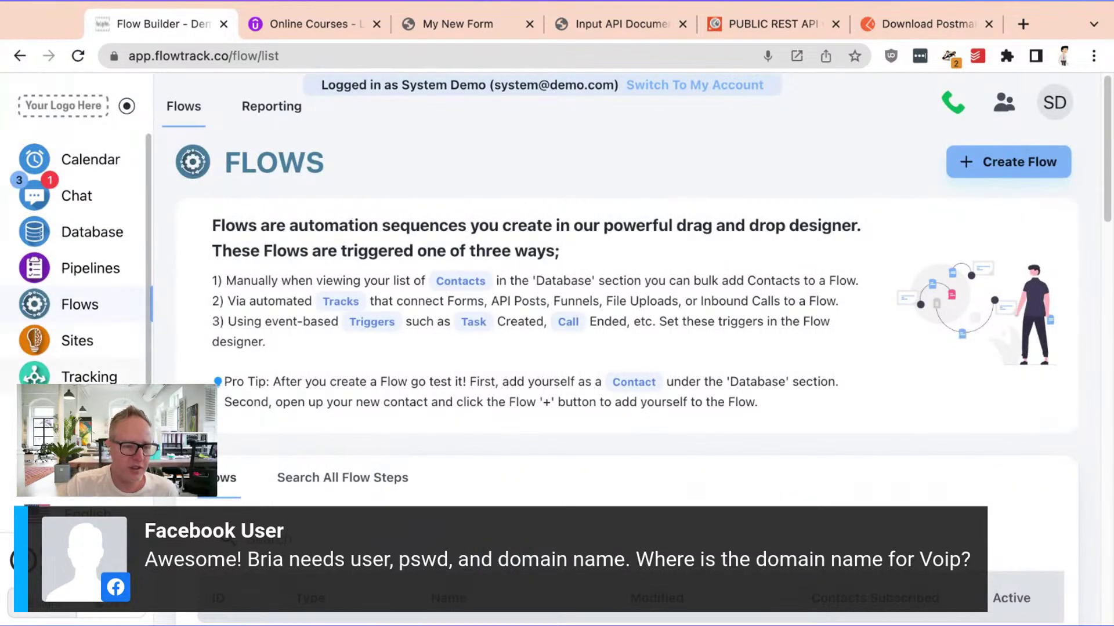
# Step: View the Extensions page of the VoIP phone system and return to the VoIP dashboard
pyautogui.click(35, 413)
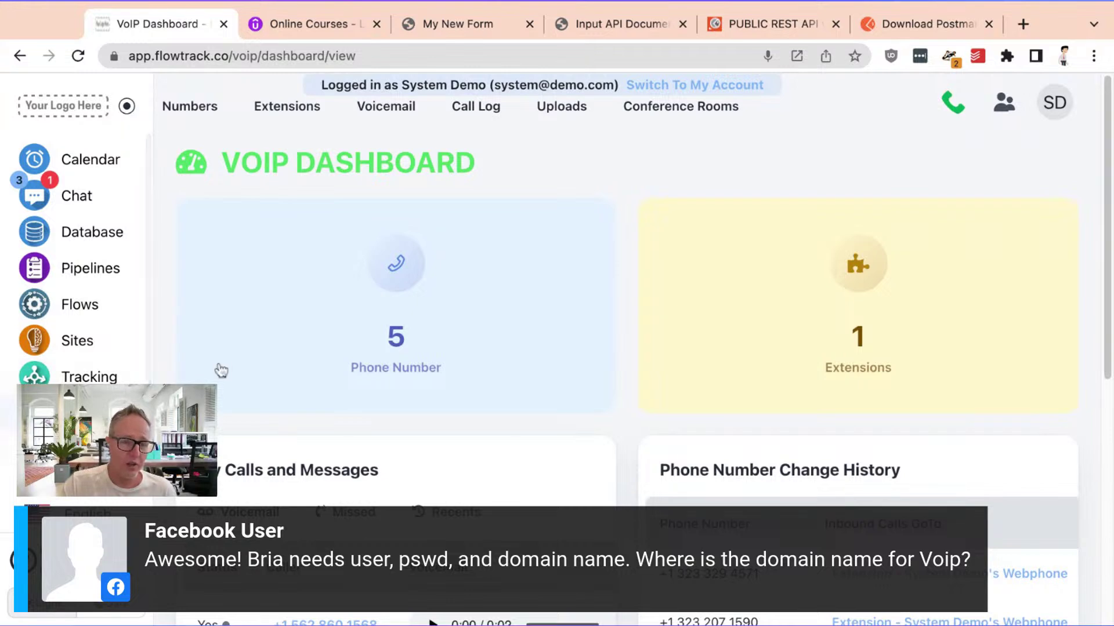
pyautogui.click(289, 111)
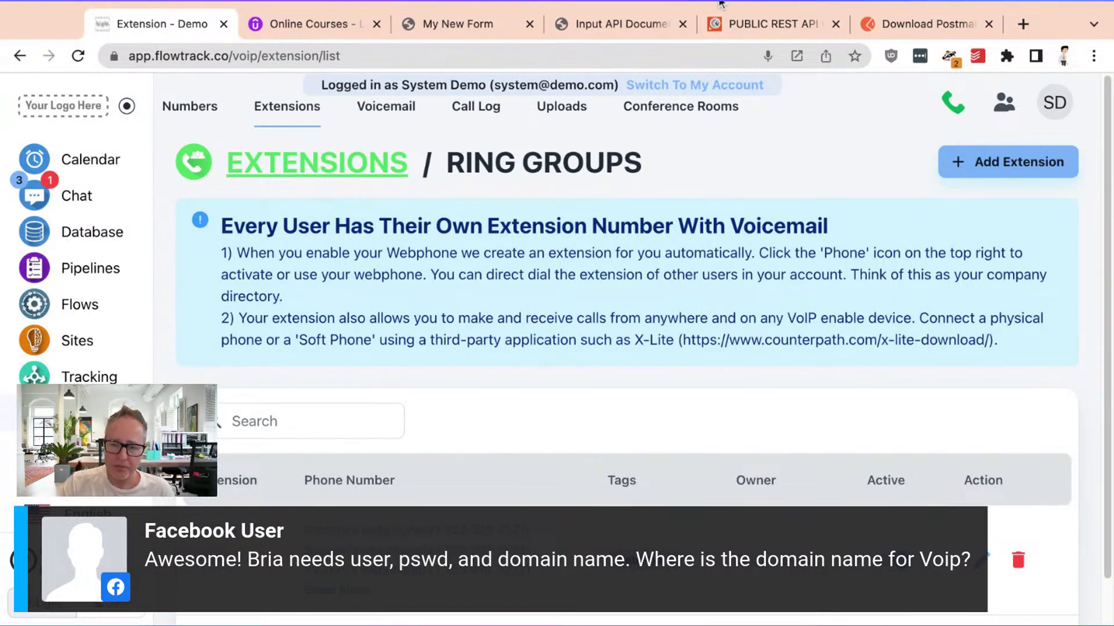
pyautogui.press('super+bracketleft')
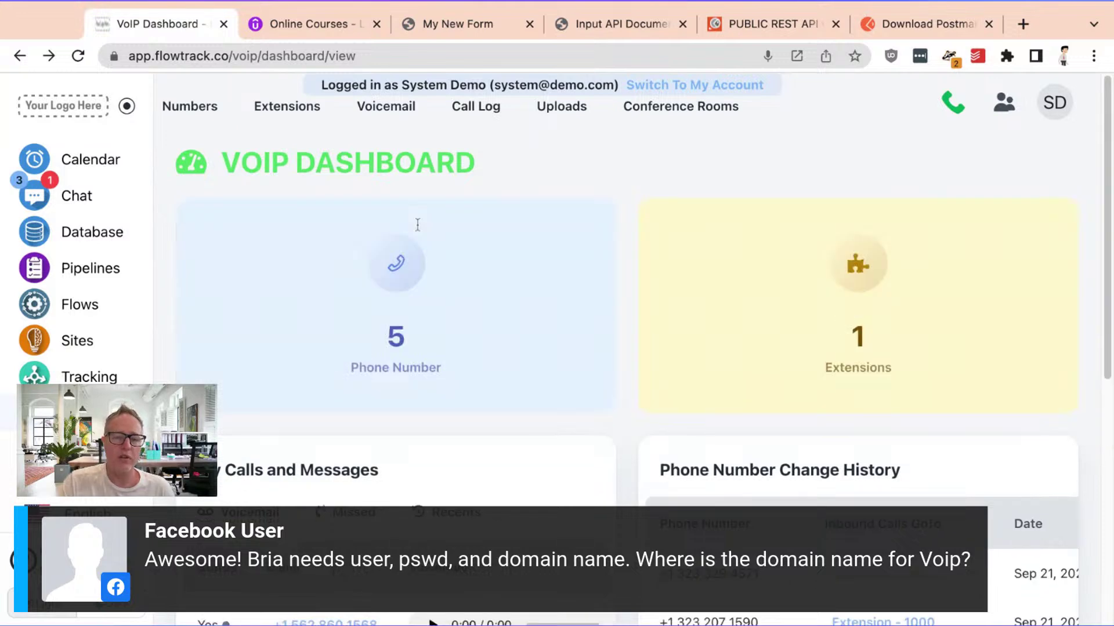
# Step: Open the Gold Super Package in the white-label package settings
pyautogui.click(62, 116)
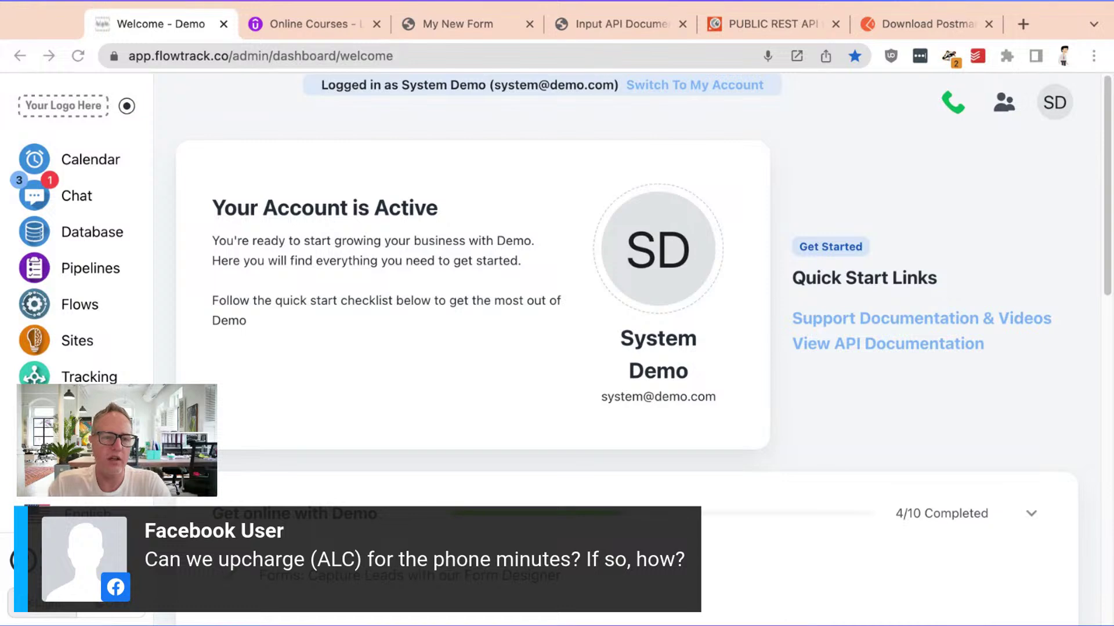
pyautogui.scroll(-5, 87, 348)
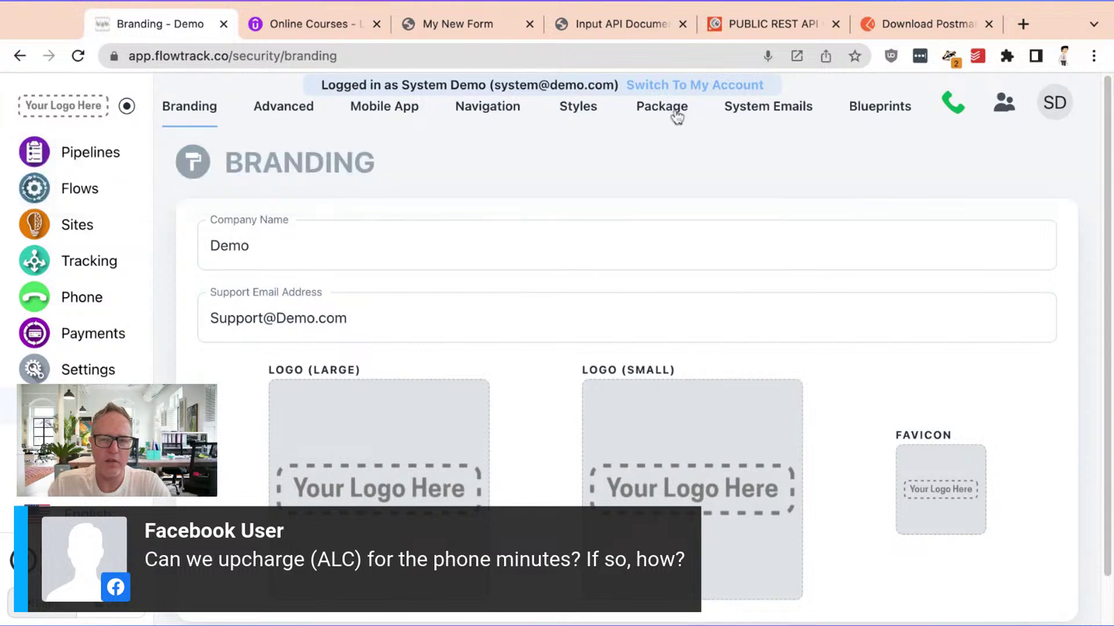
pyautogui.click(681, 118)
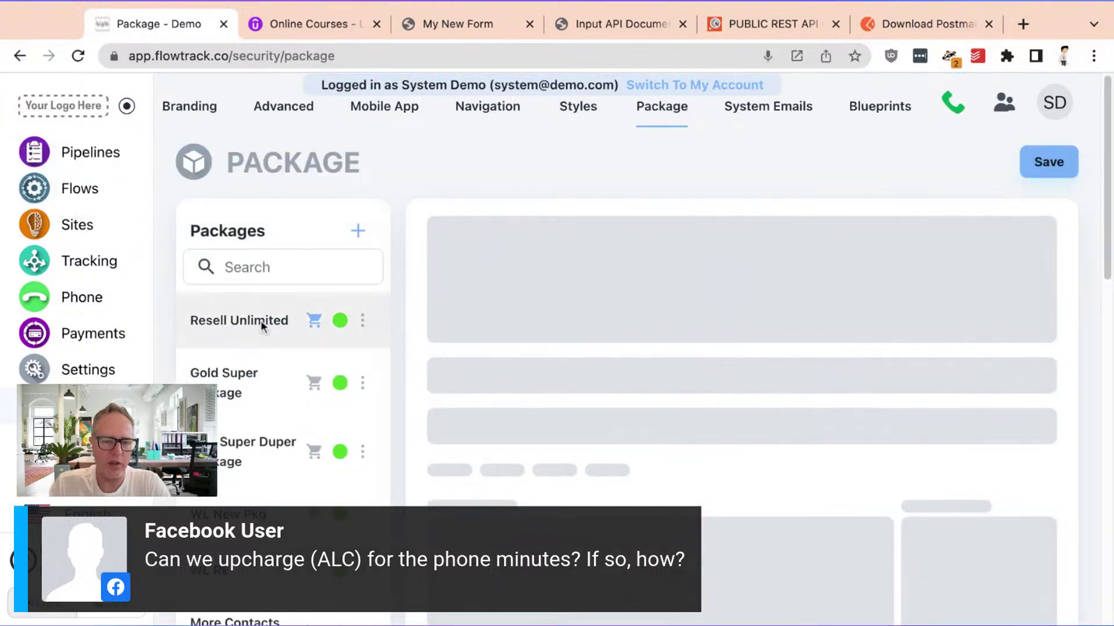
pyautogui.click(251, 385)
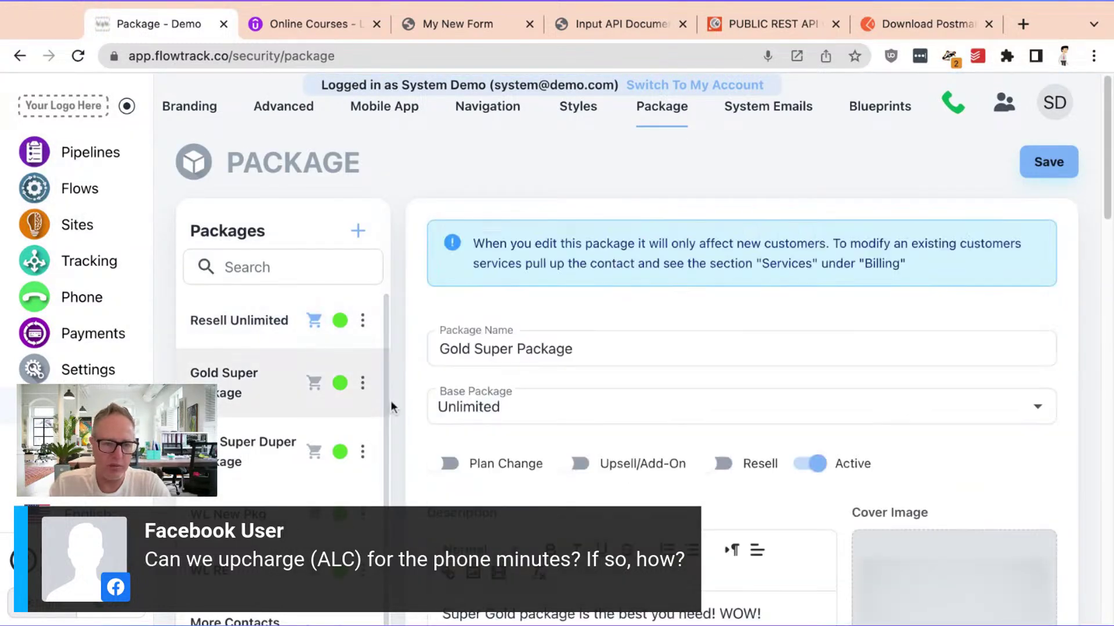
# Step: Review the Gold Super Package's service list down to the Phone Numbers row and its à la carte markup
pyautogui.scroll(-5, 436, 385)
pyautogui.scroll(-10, 437, 392)
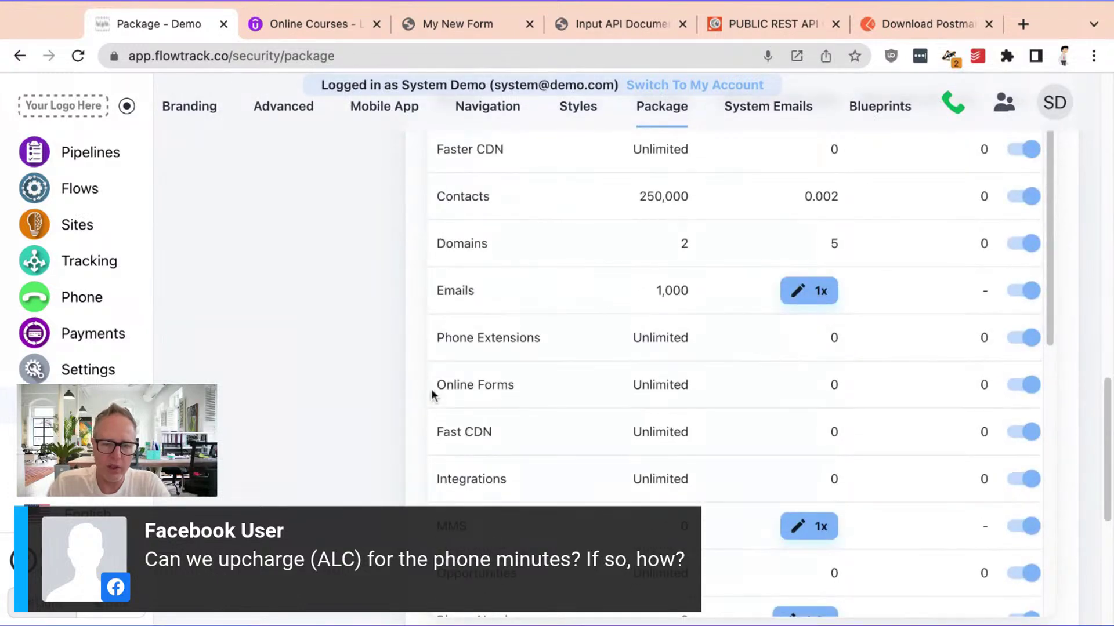
pyautogui.scroll(-6, 439, 348)
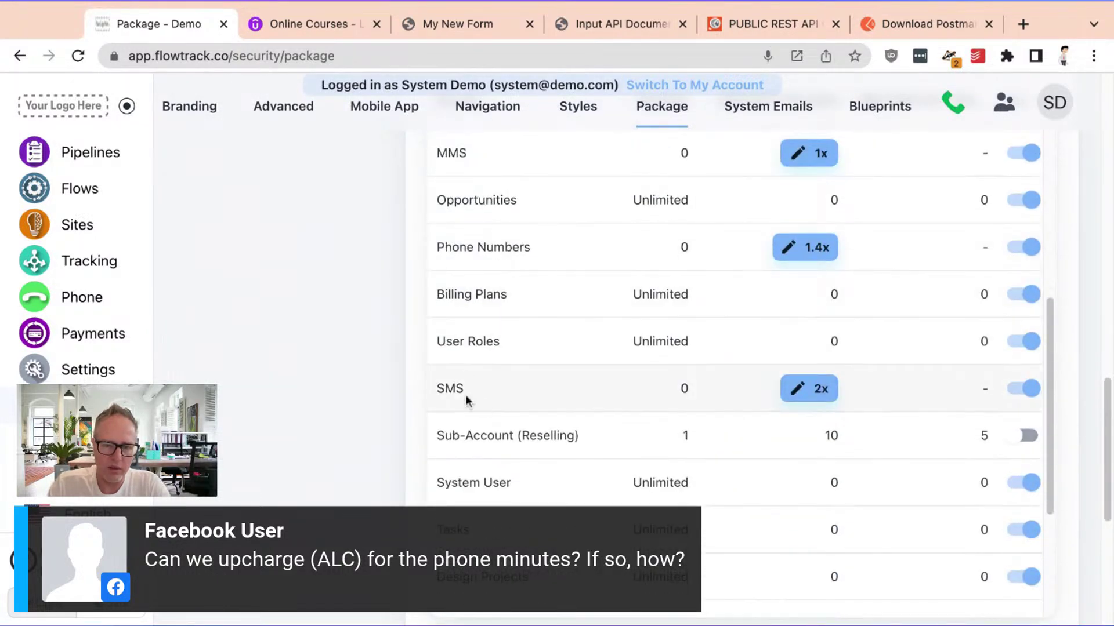
pyautogui.scroll(2, 514, 251)
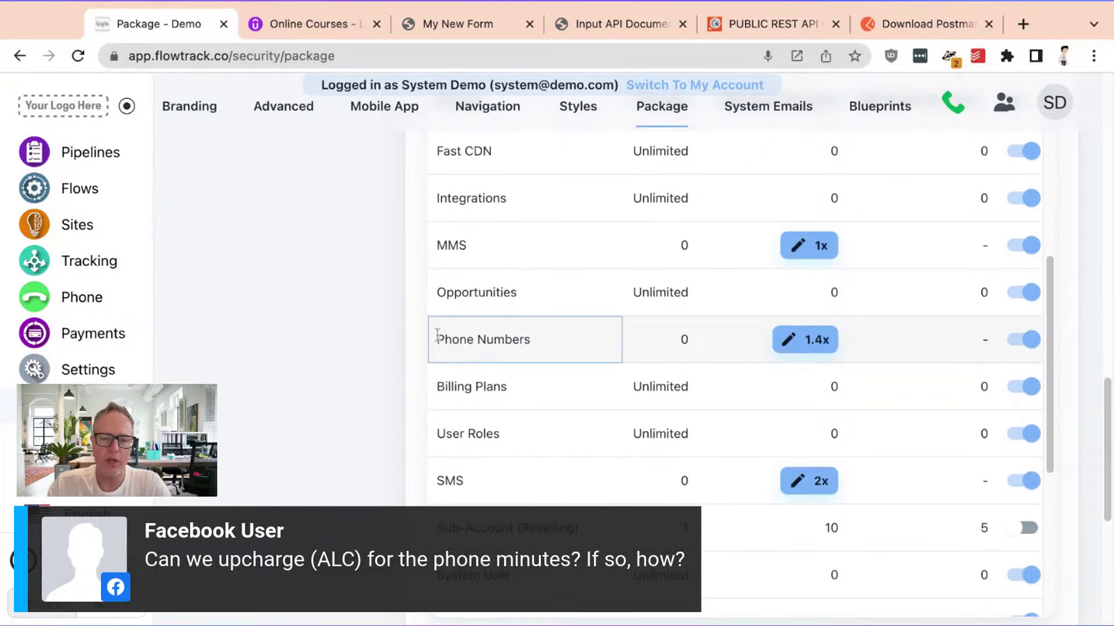
pyautogui.moveTo(437, 339); pyautogui.dragTo(531, 341)
pyautogui.click(348, 351)
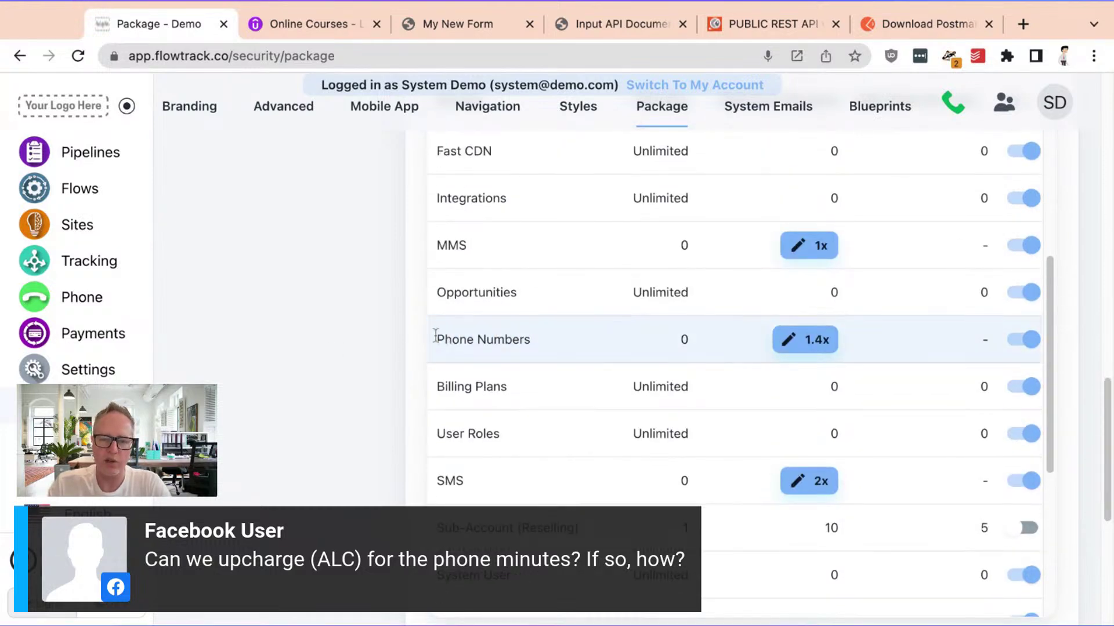
pyautogui.moveTo(438, 338); pyautogui.dragTo(642, 348)
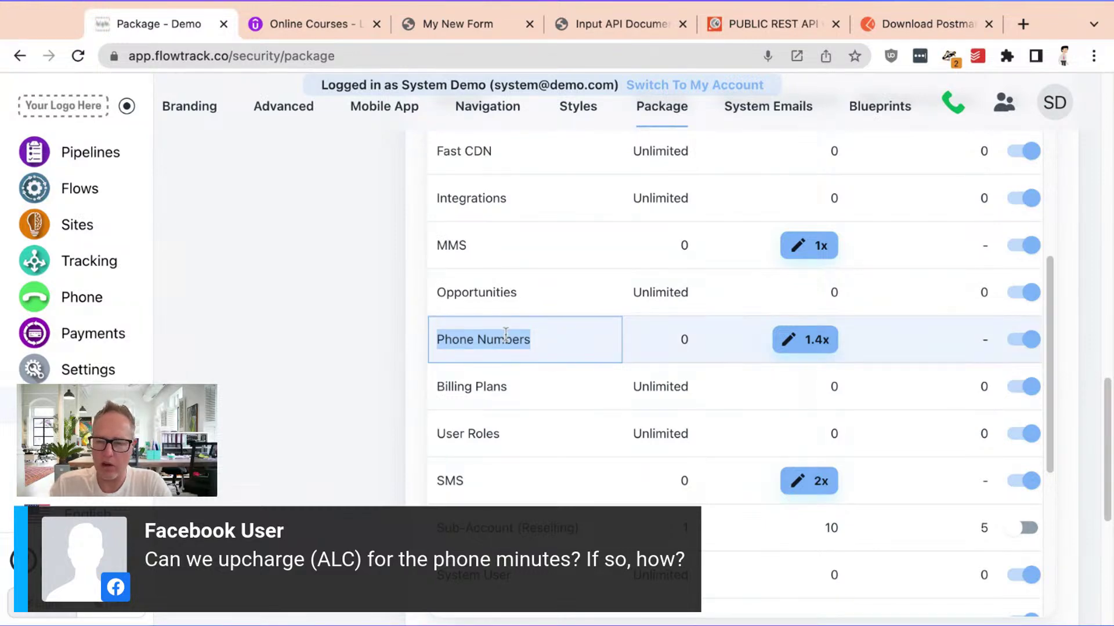
pyautogui.click(450, 339)
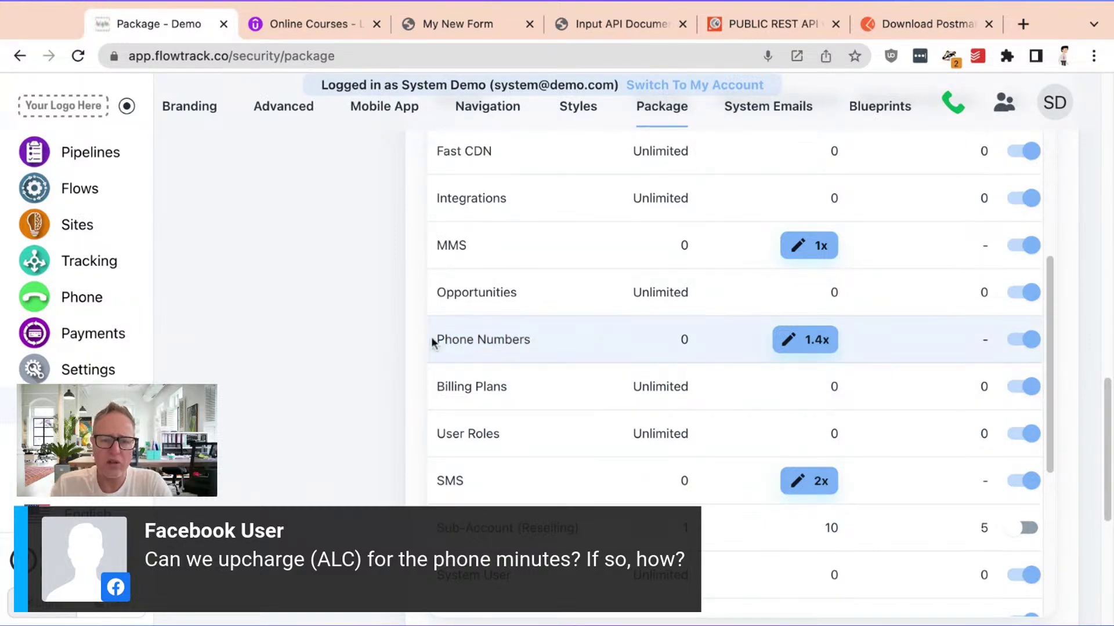
pyautogui.moveTo(433, 340); pyautogui.dragTo(551, 343)
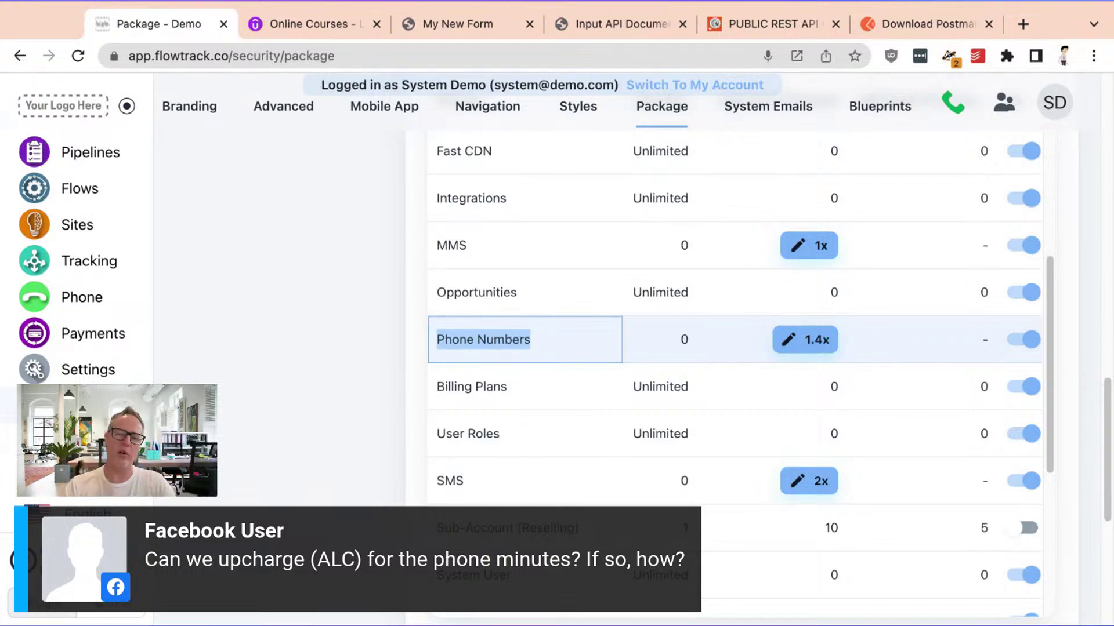
# Step: Preview a 1.7x markup on the Phone Numbers service's per-minute rates and cancel the change
pyautogui.click(832, 343)
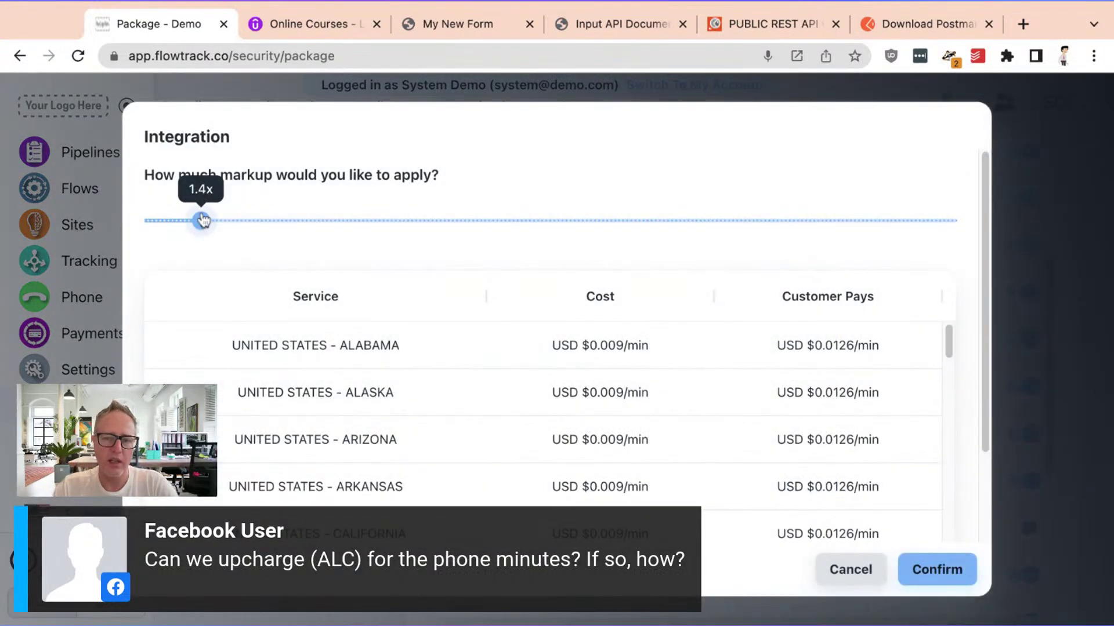
pyautogui.moveTo(203, 220)
pyautogui.mouseDown()
pyautogui.moveTo(266, 220)
pyautogui.moveTo(151, 221)
pyautogui.moveTo(234, 220)
pyautogui.moveTo(160, 221)
pyautogui.moveTo(212, 220)
pyautogui.mouseUp()
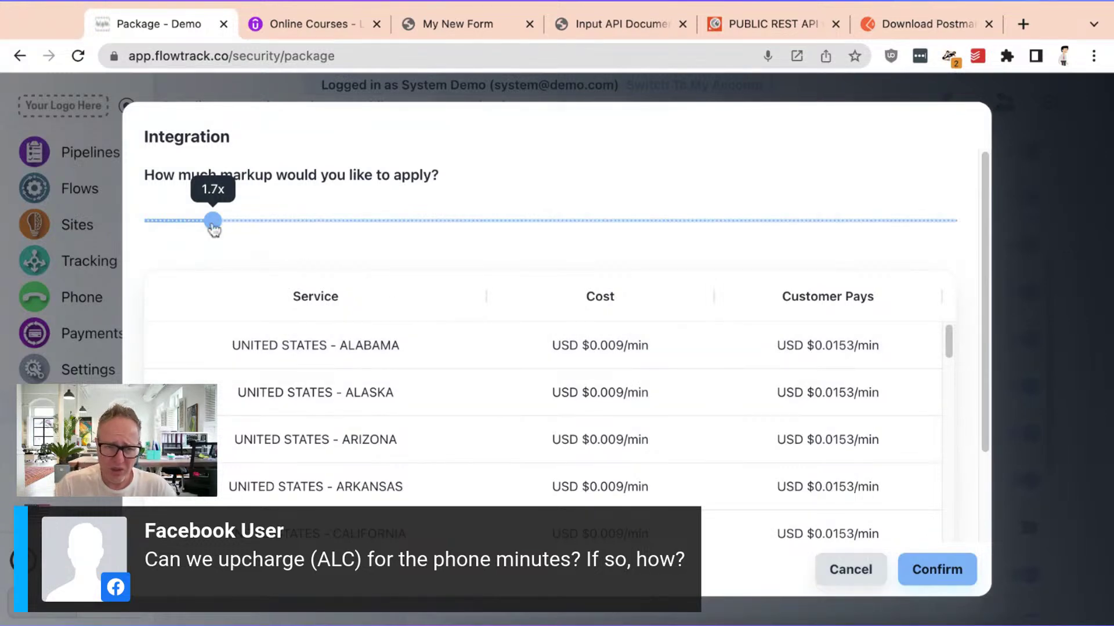
pyautogui.click(841, 571)
pyautogui.click(434, 408)
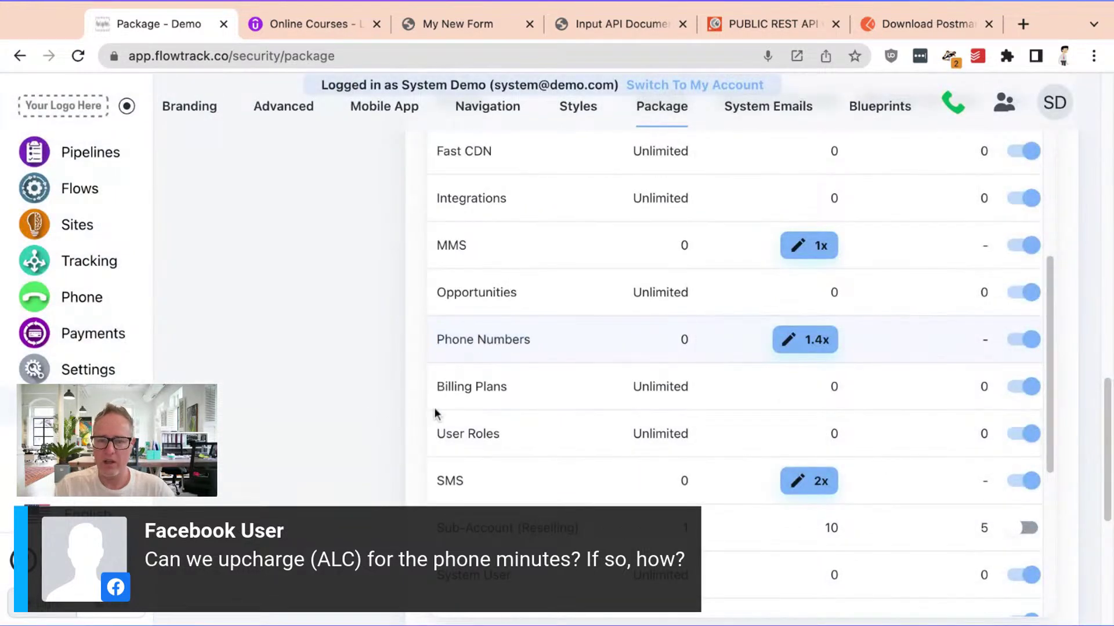
# Step: Examine the package's service quantities, ALC prices, complementary credits and customer charges
pyautogui.scroll(4, 437, 406)
pyautogui.scroll(-1, 439, 406)
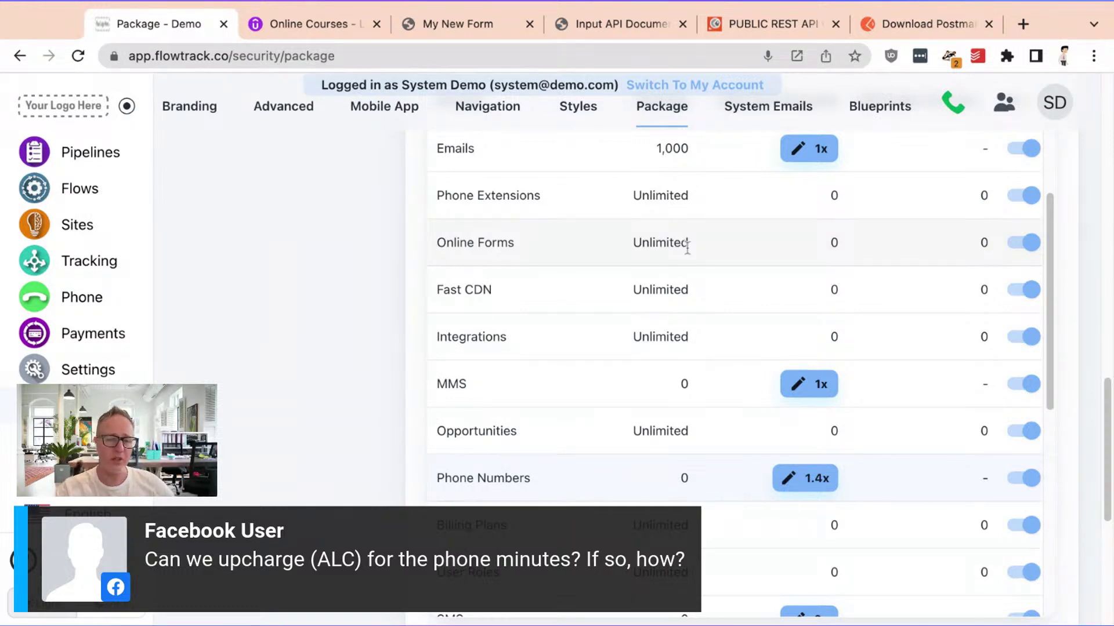
pyautogui.scroll(3, 687, 246)
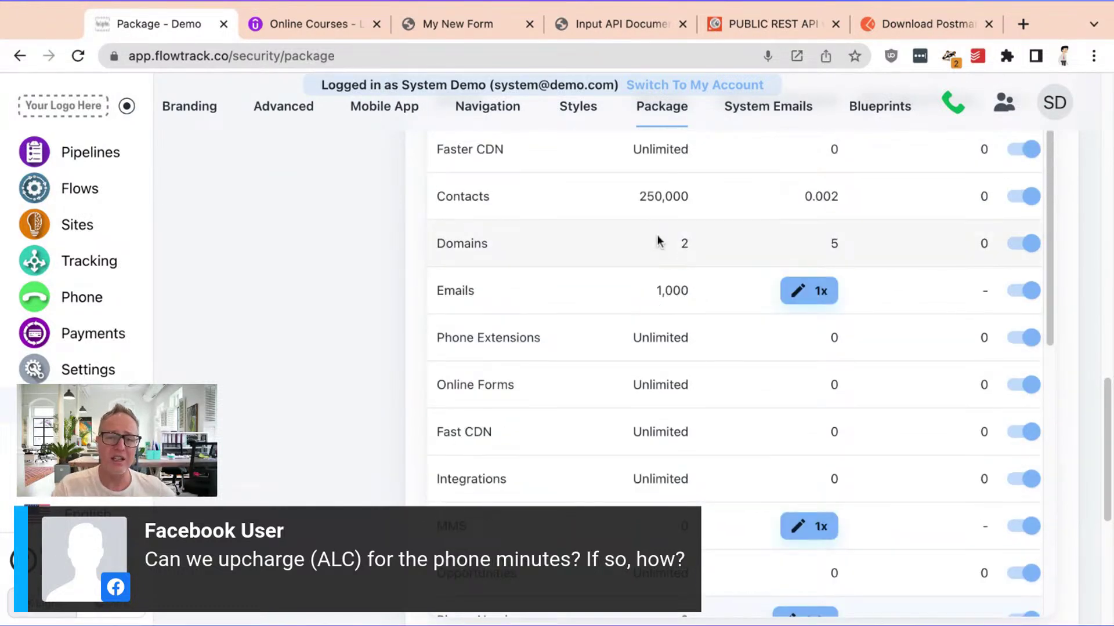
pyautogui.scroll(-4, 657, 242)
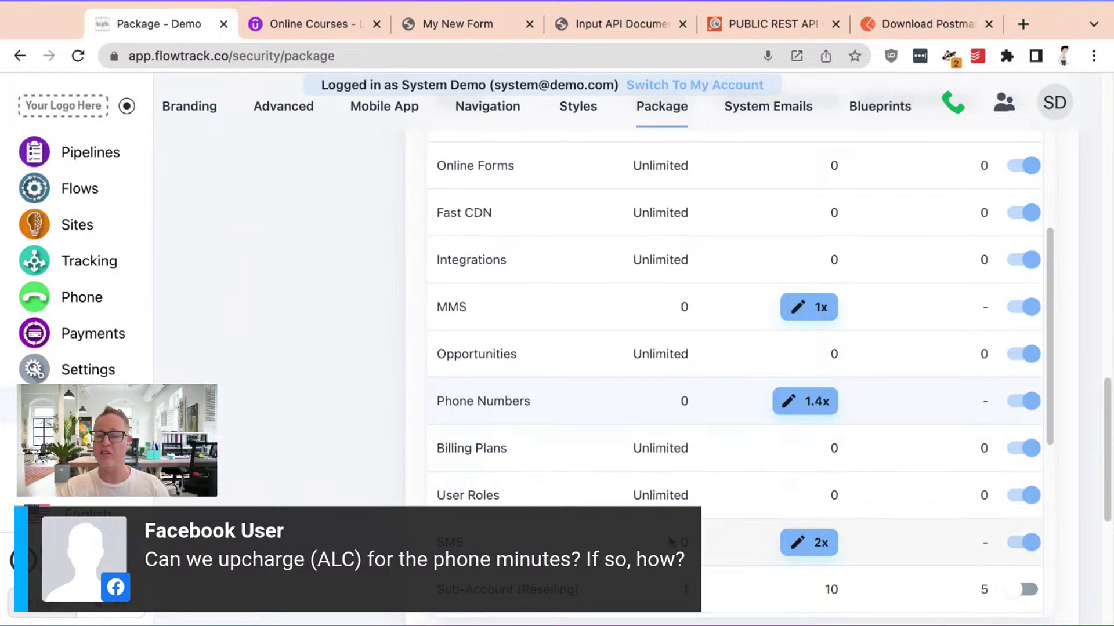
pyautogui.scroll(4, 541, 398)
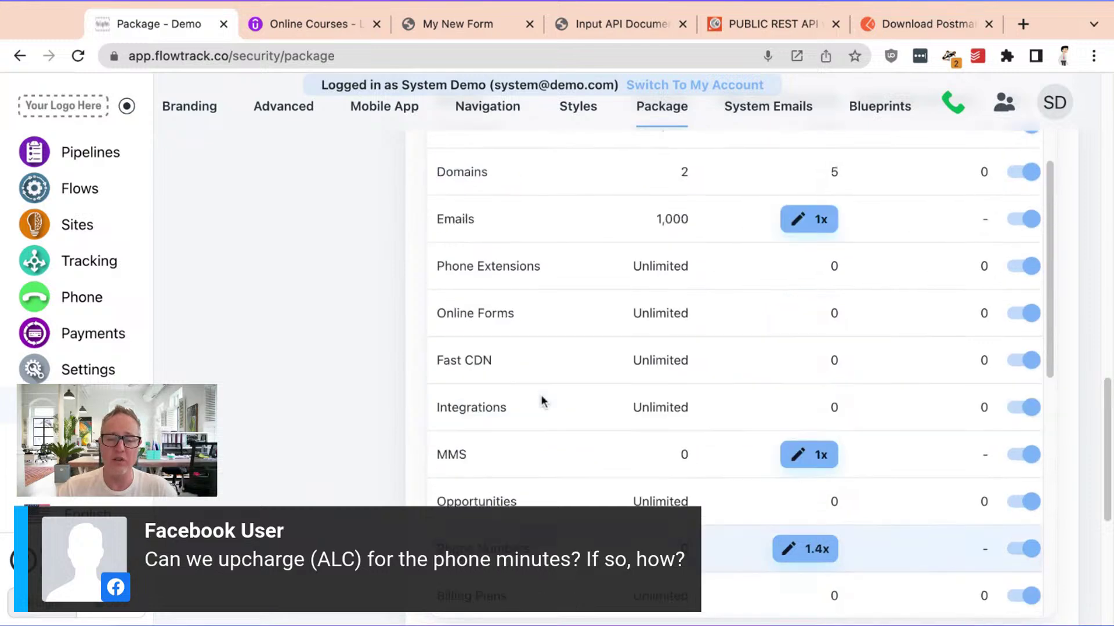
pyautogui.scroll(4, 307, 345)
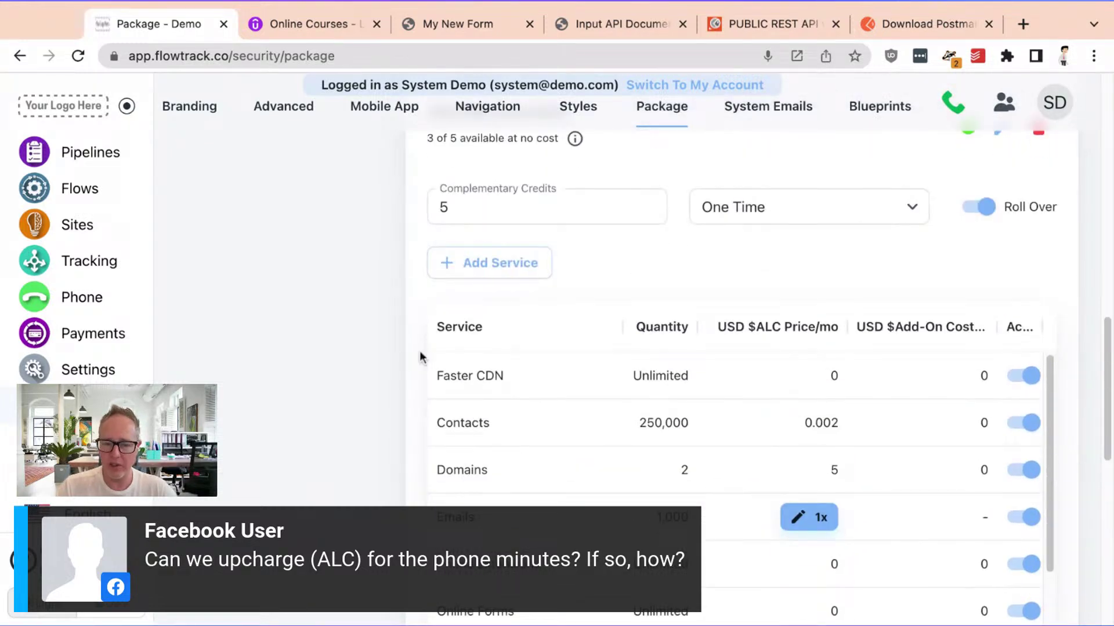
pyautogui.scroll(4, 420, 364)
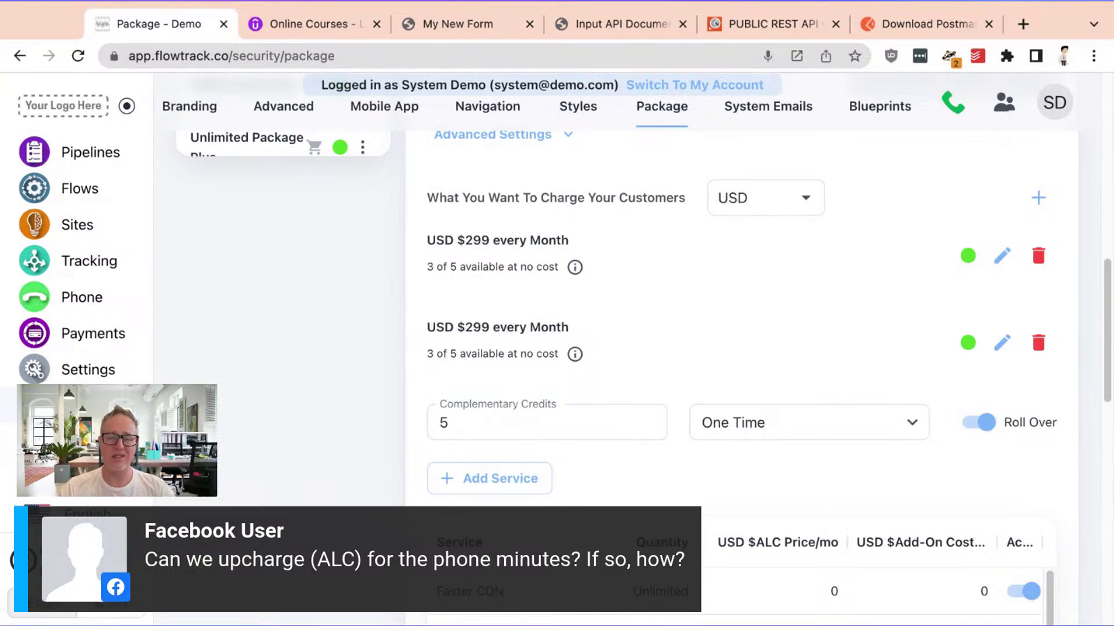
# Step: Open the account profile's Billing page
pyautogui.click(1055, 102)
pyautogui.click(977, 212)
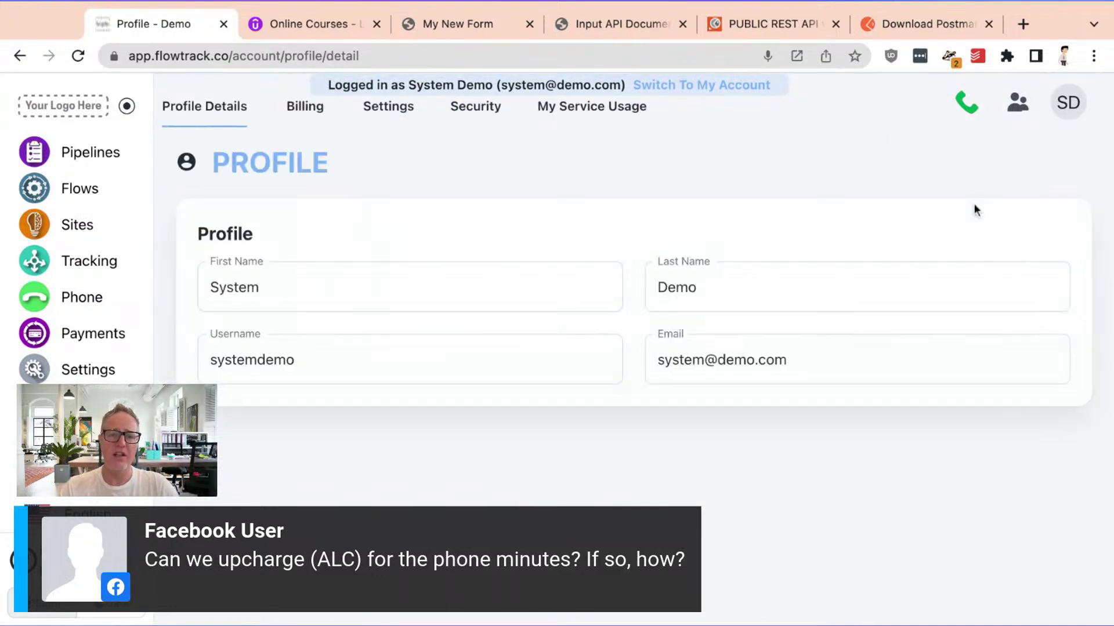
pyautogui.click(297, 113)
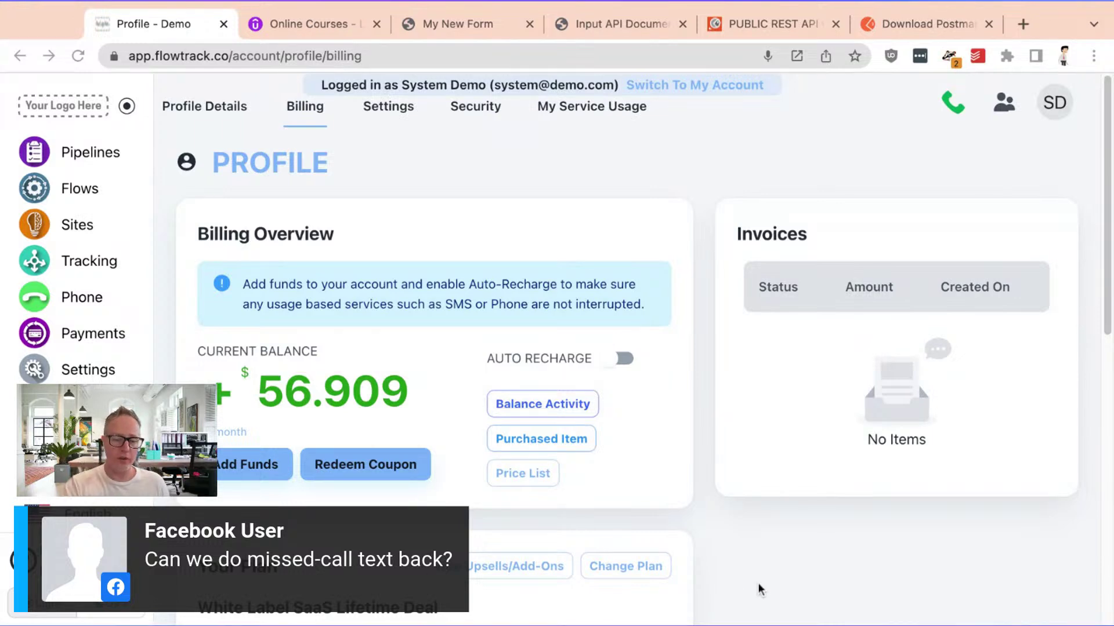
# Step: Open the published "Call FLow" from the Flows list, resuming its last saved draft
pyautogui.scroll(3, 101, 277)
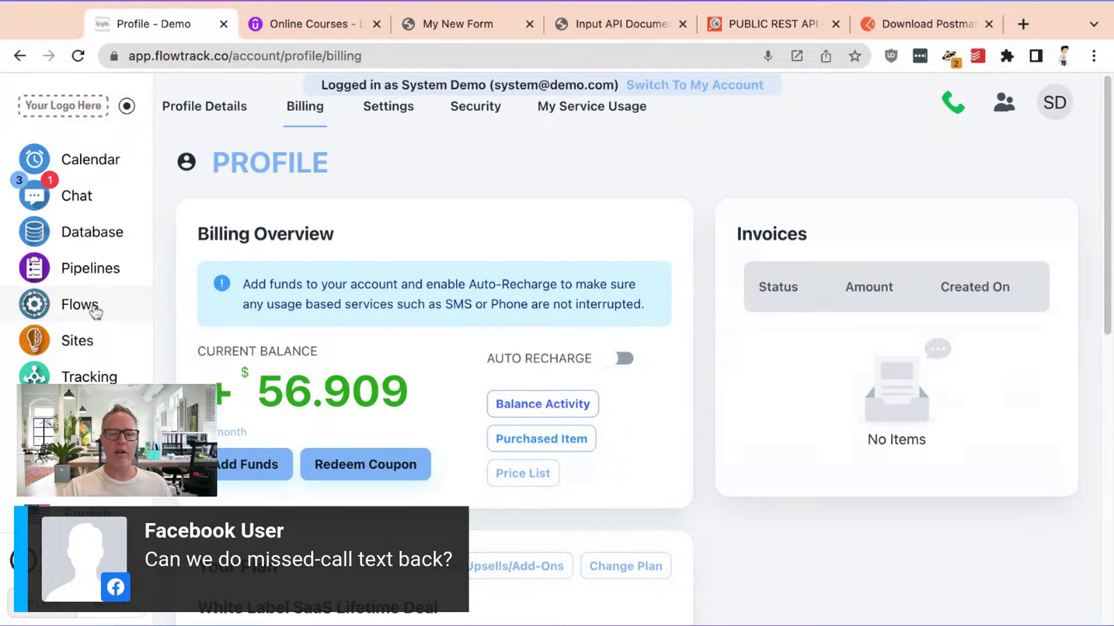
pyautogui.click(94, 313)
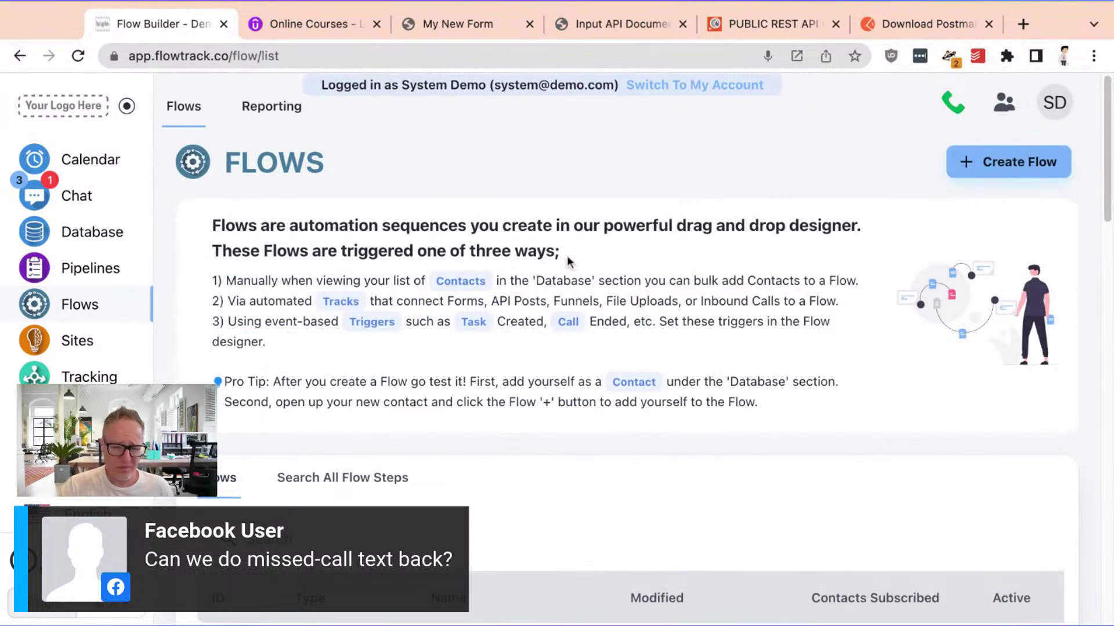
pyautogui.scroll(-8, 932, 368)
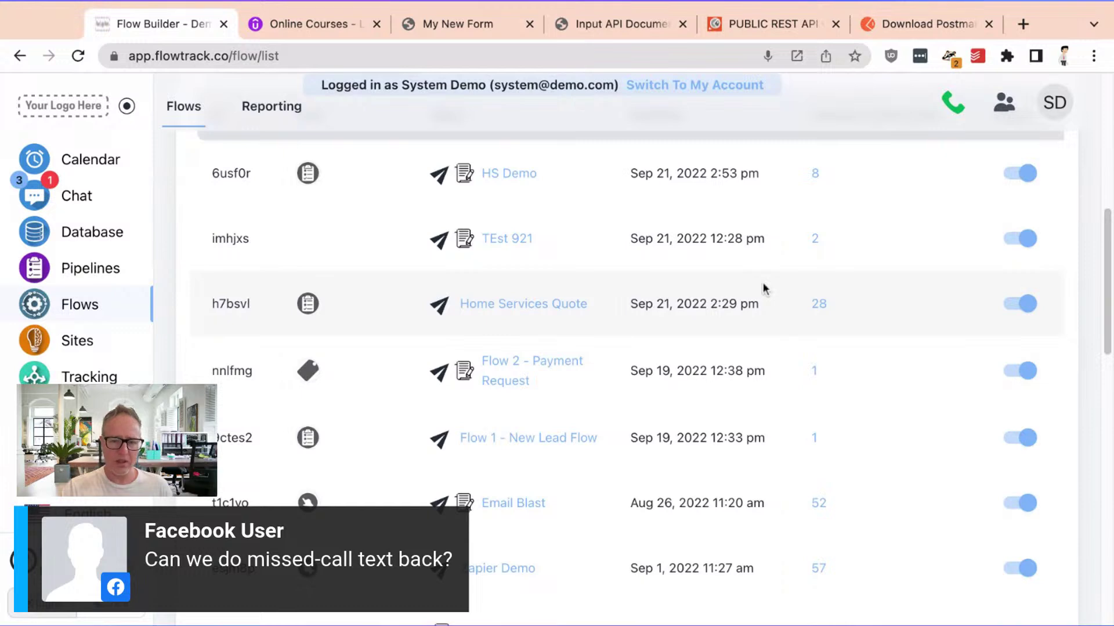
pyautogui.scroll(-6, 626, 301)
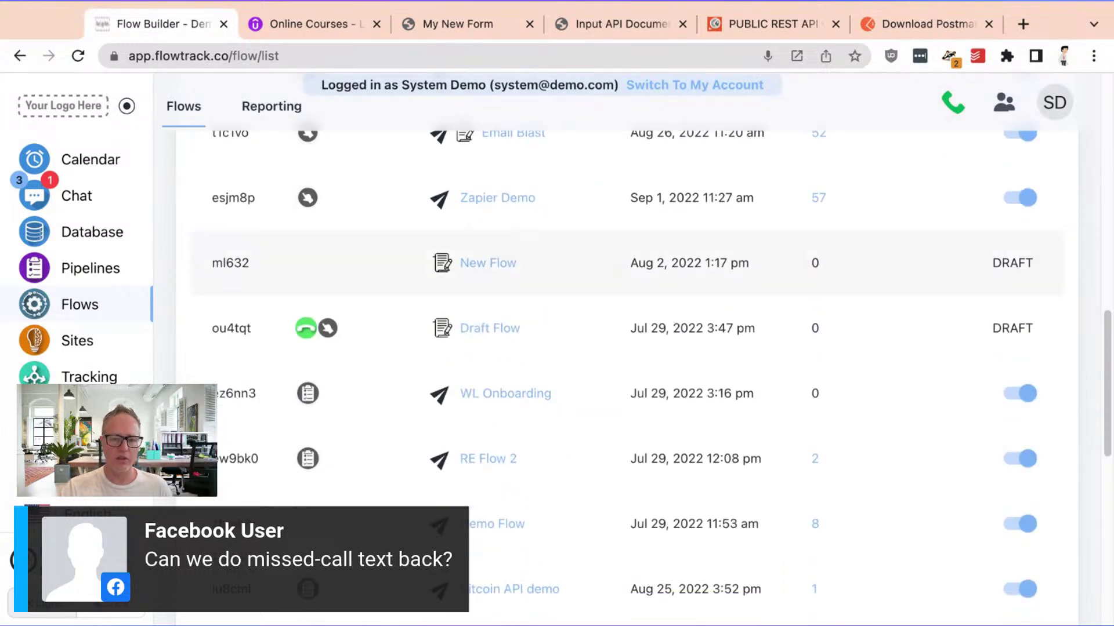
pyautogui.scroll(4, 627, 290)
pyautogui.scroll(-8, 626, 301)
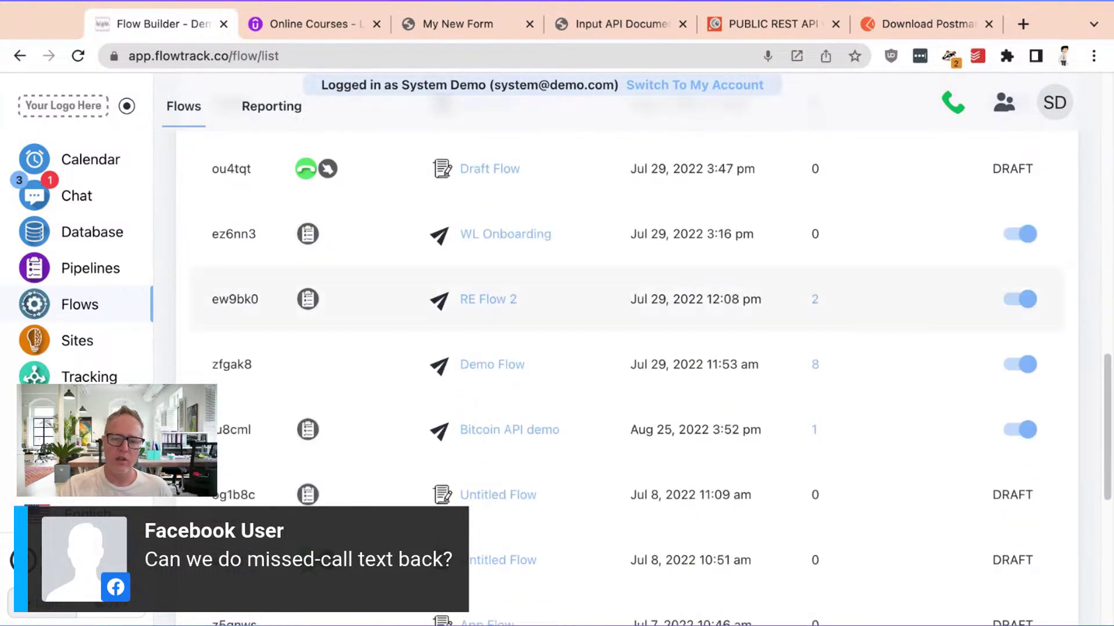
pyautogui.scroll(-1, 580, 464)
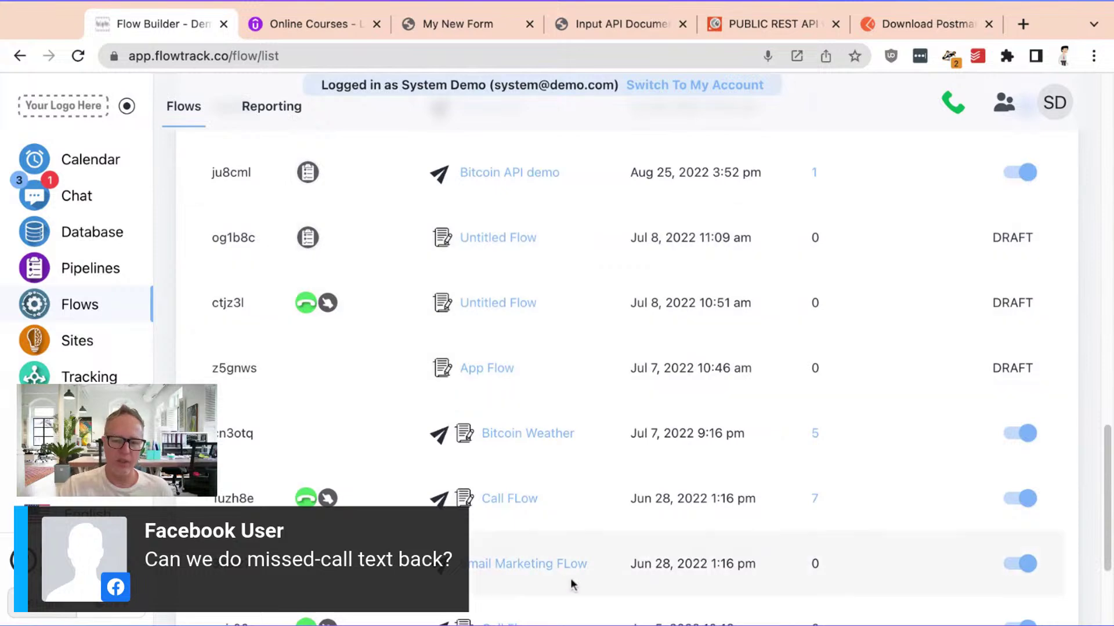
pyautogui.click(509, 500)
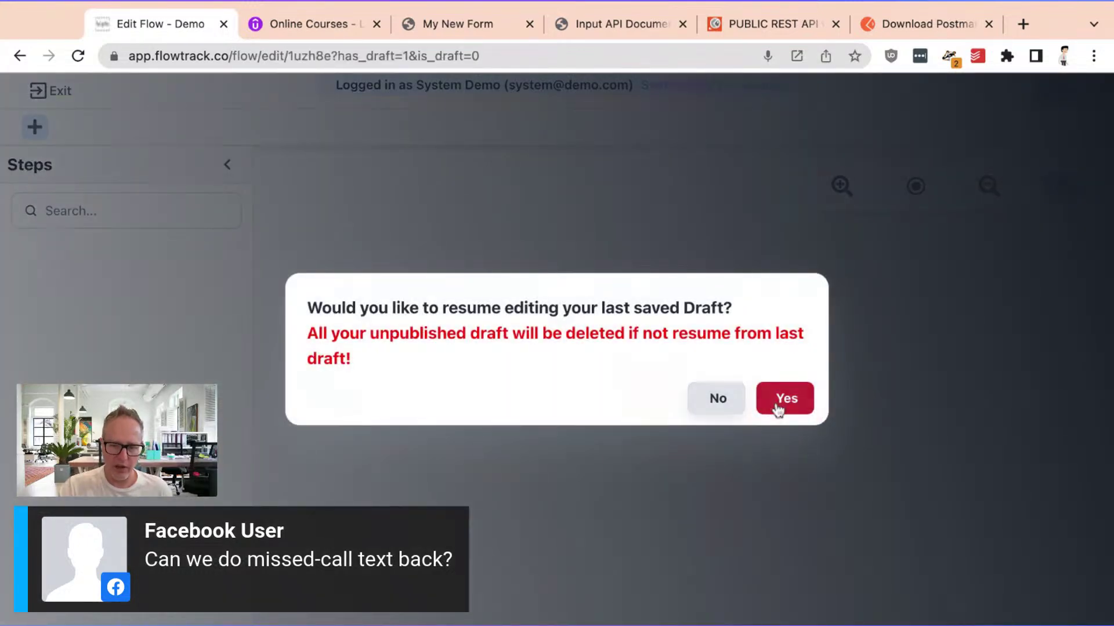
pyautogui.click(778, 404)
# Step: Examine the call flow's Transfer Call step and the steps following its No Answer branch
pyautogui.scroll(-5, 618, 492)
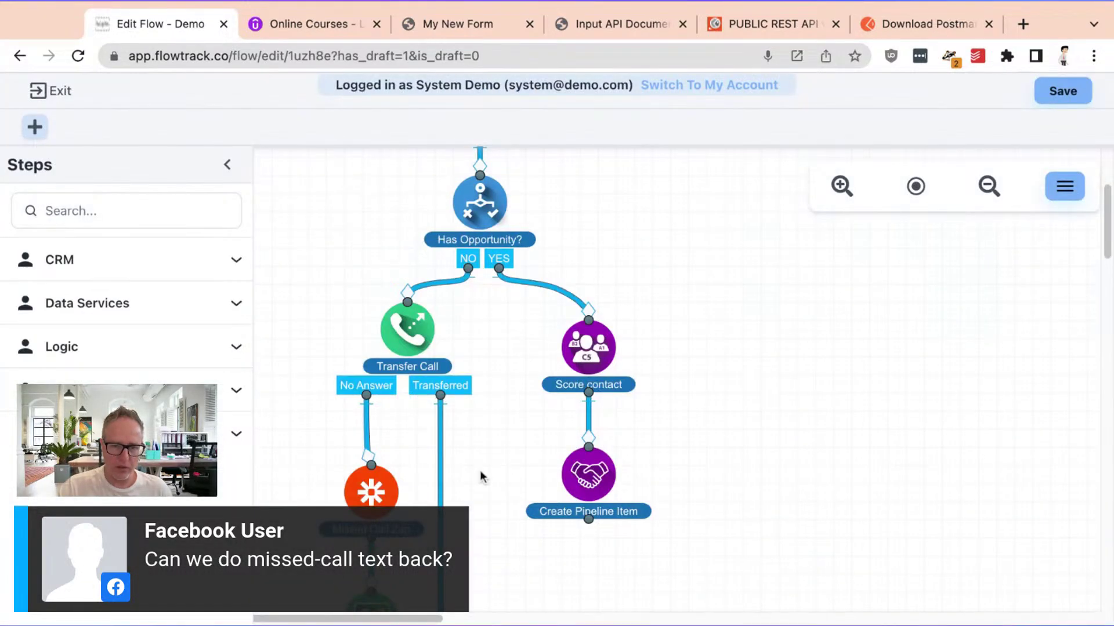
pyautogui.scroll(-1, 481, 468)
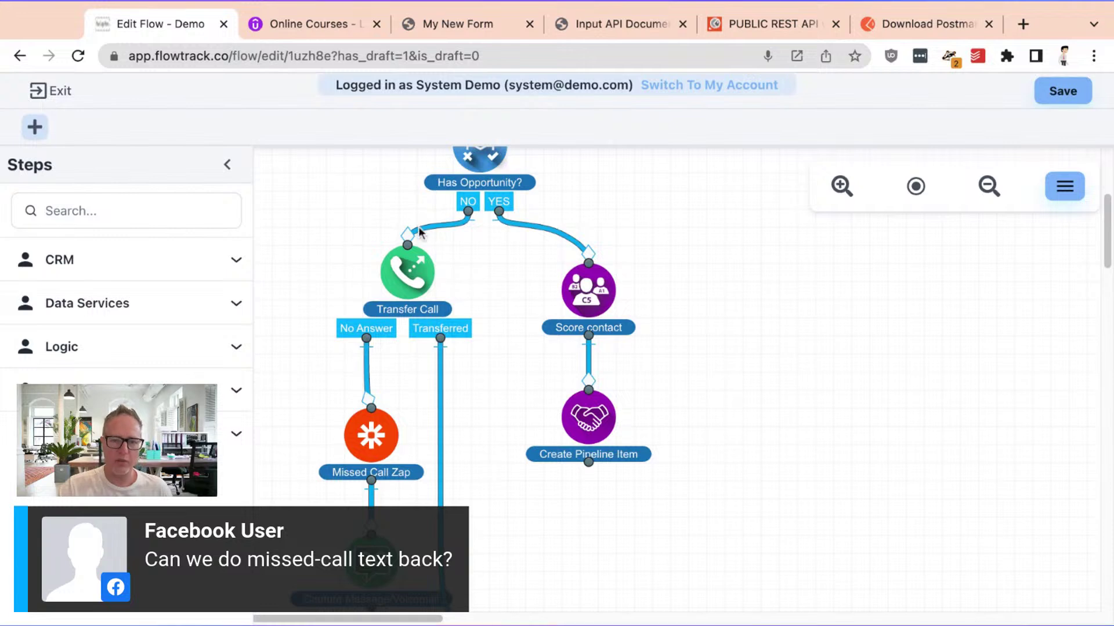
pyautogui.scroll(-1, 419, 227)
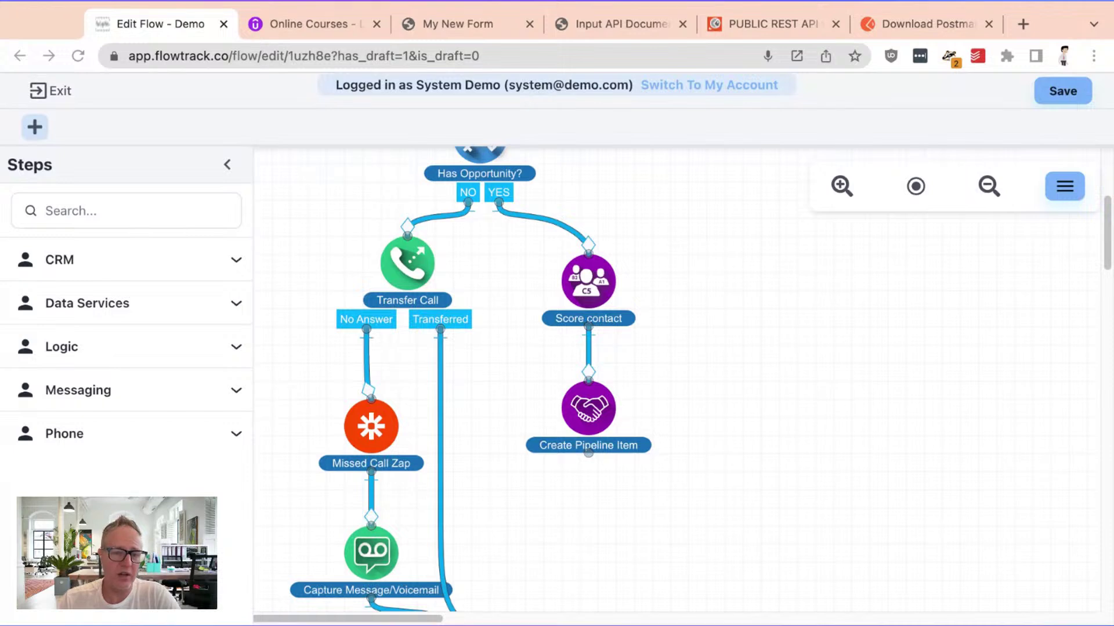
pyautogui.scroll(-3, 363, 465)
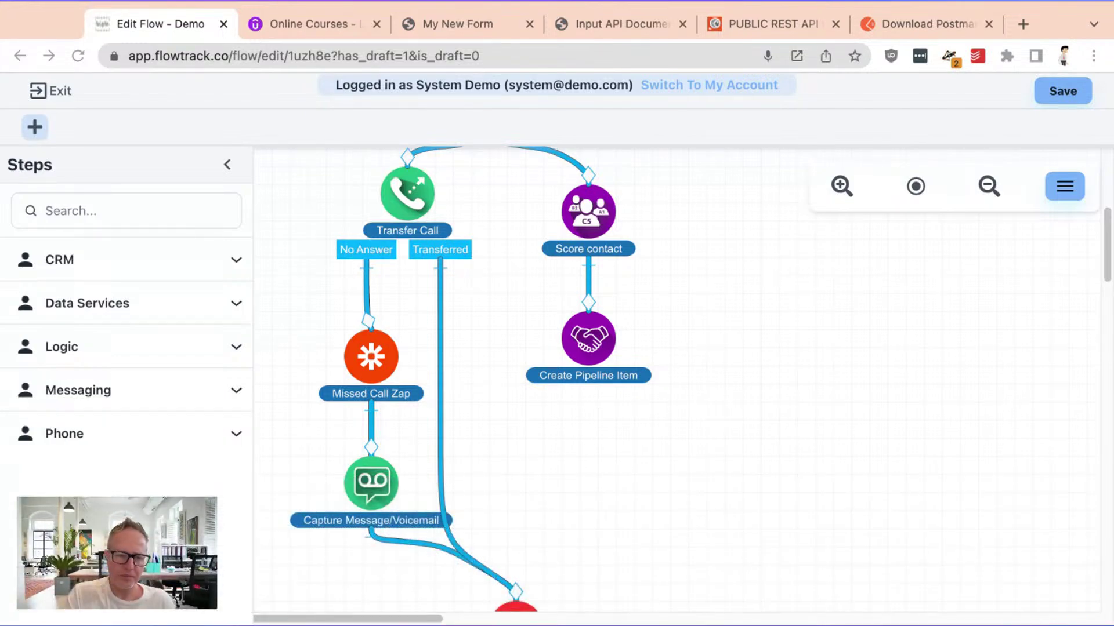
pyautogui.scroll(5, 416, 331)
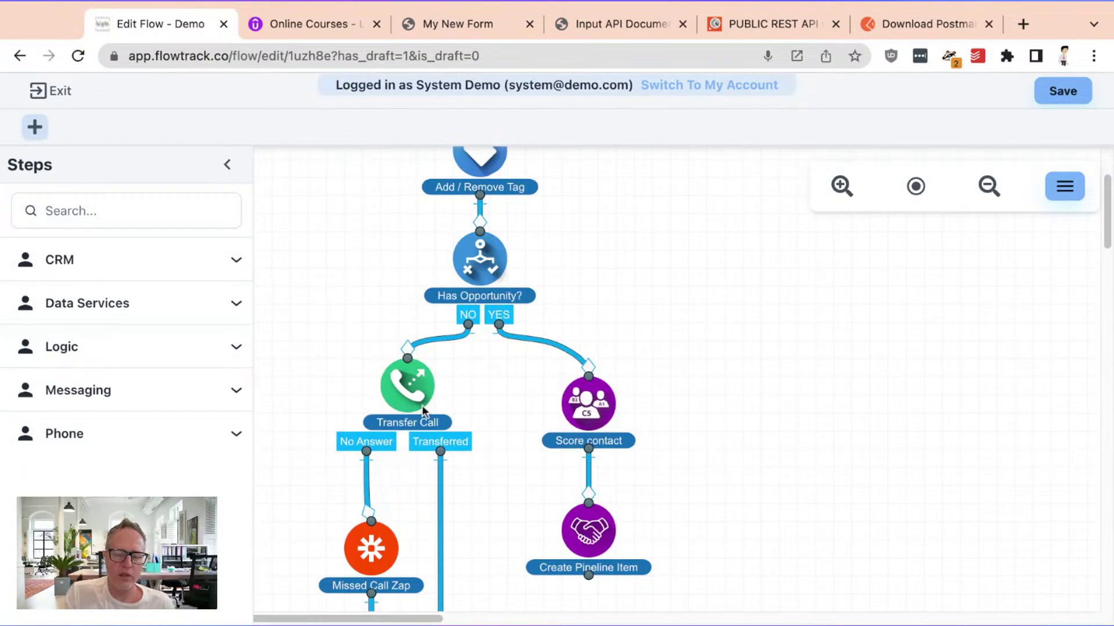
# Step: Open the Transfer Call step's settings and view the available transfer destinations
pyautogui.click(426, 404)
pyautogui.scroll(-8, 996, 334)
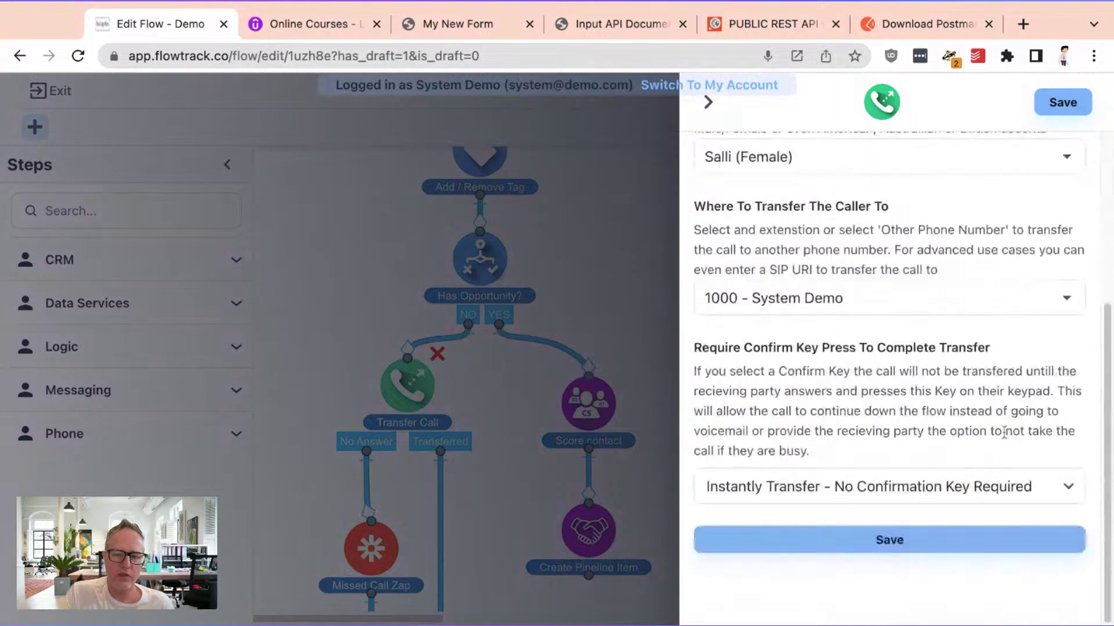
pyautogui.click(1002, 290)
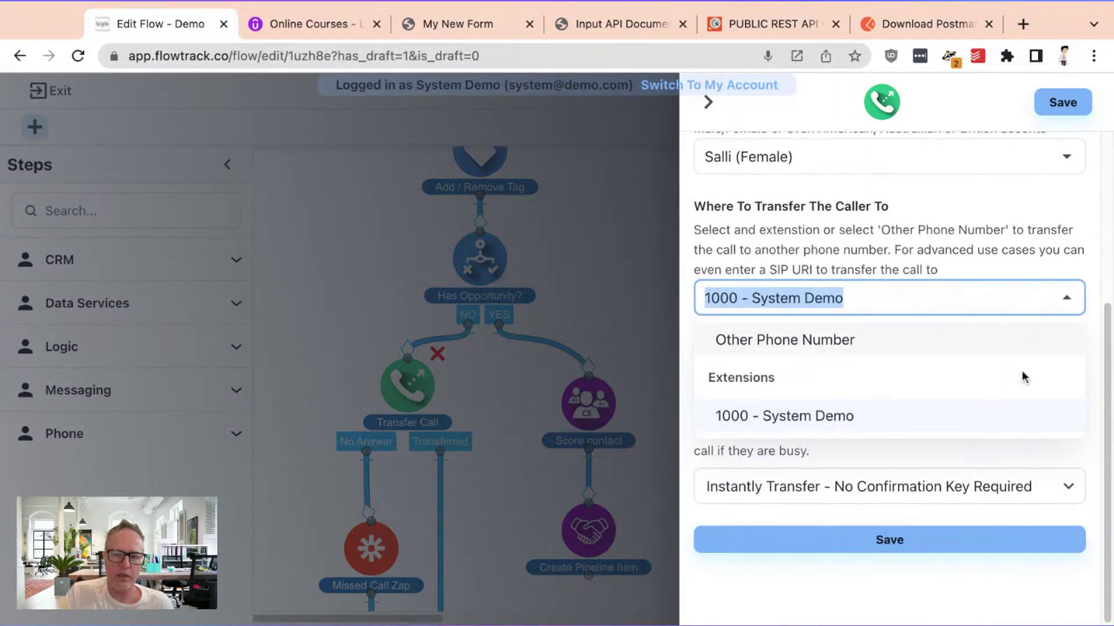
pyautogui.click(957, 290)
pyautogui.click(957, 299)
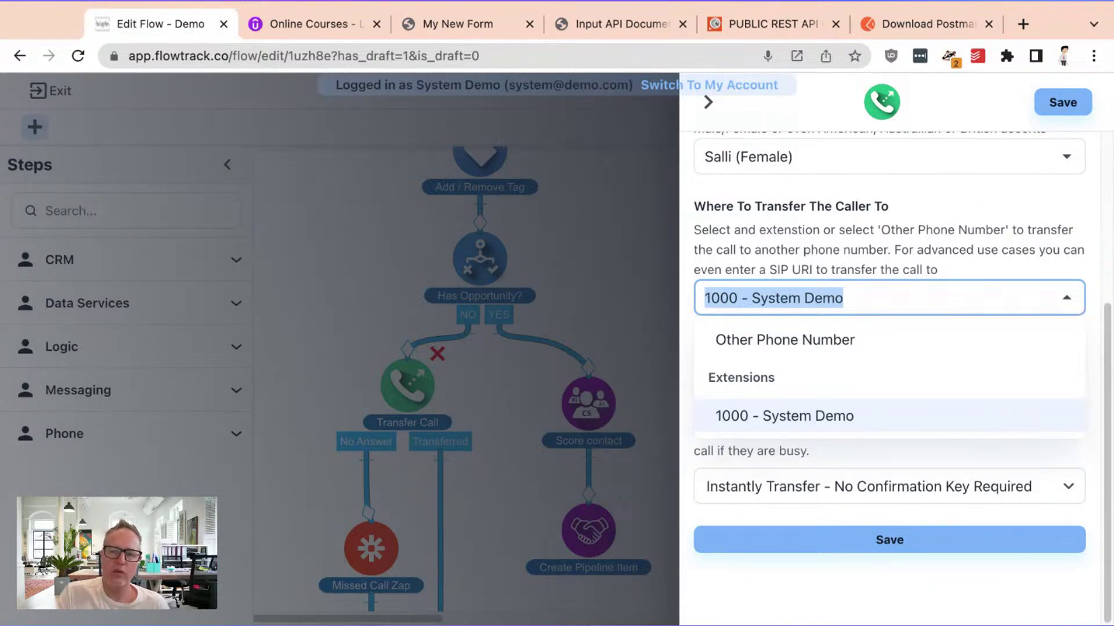
pyautogui.click(903, 252)
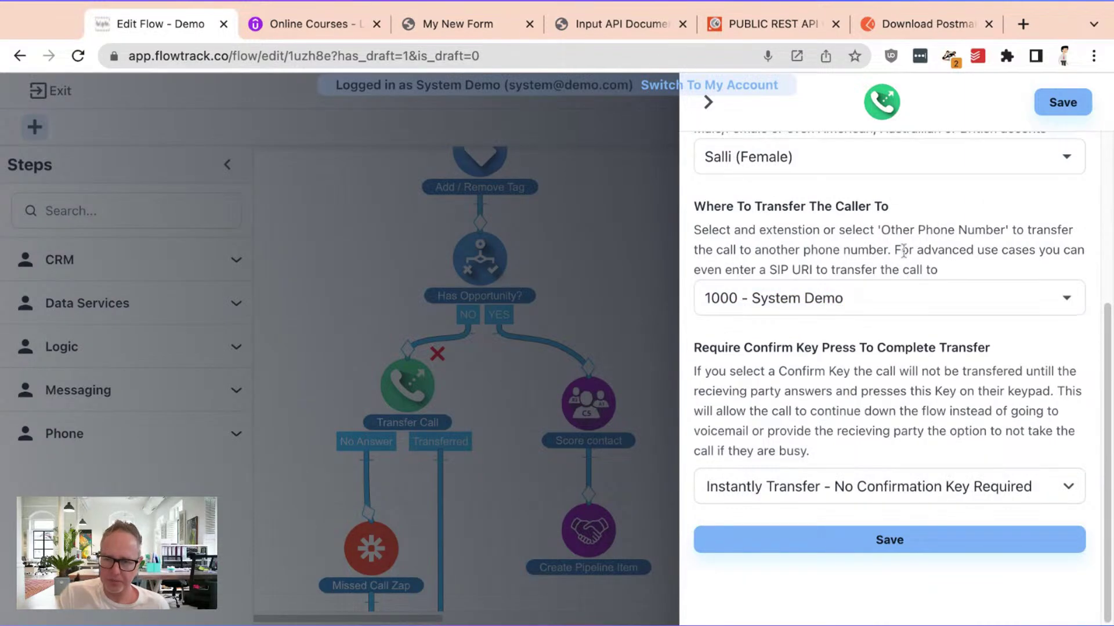
# Step: Try Other Phone Number as the call transfer destination, and switch it back to extension 1000
pyautogui.tripleClick(969, 268)
pyautogui.click(740, 218)
pyautogui.click(800, 298)
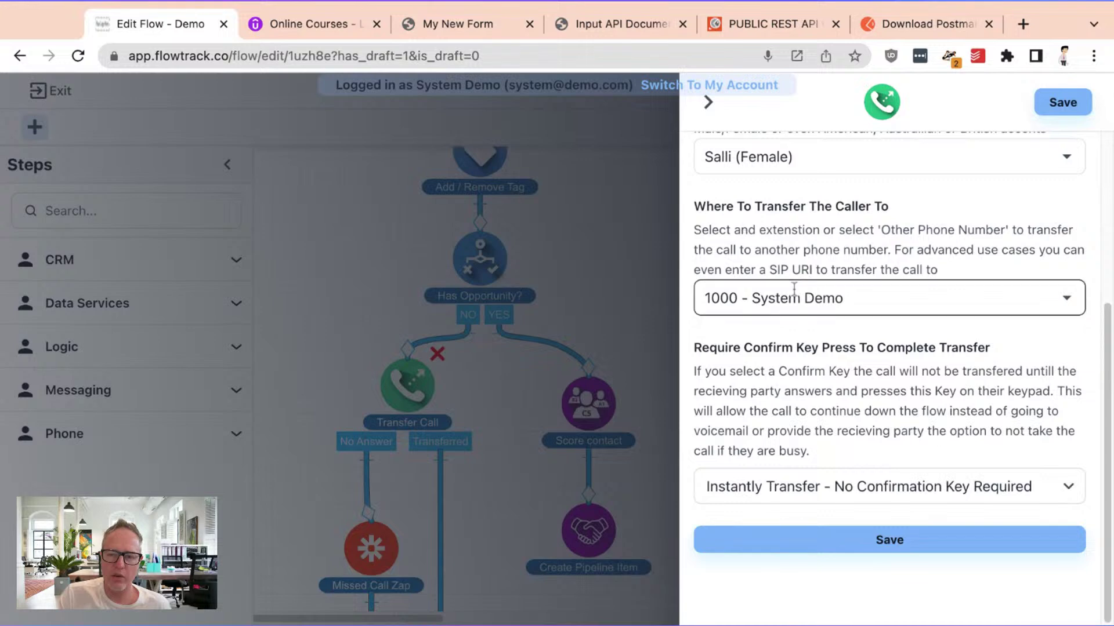
pyautogui.click(806, 337)
pyautogui.click(899, 365)
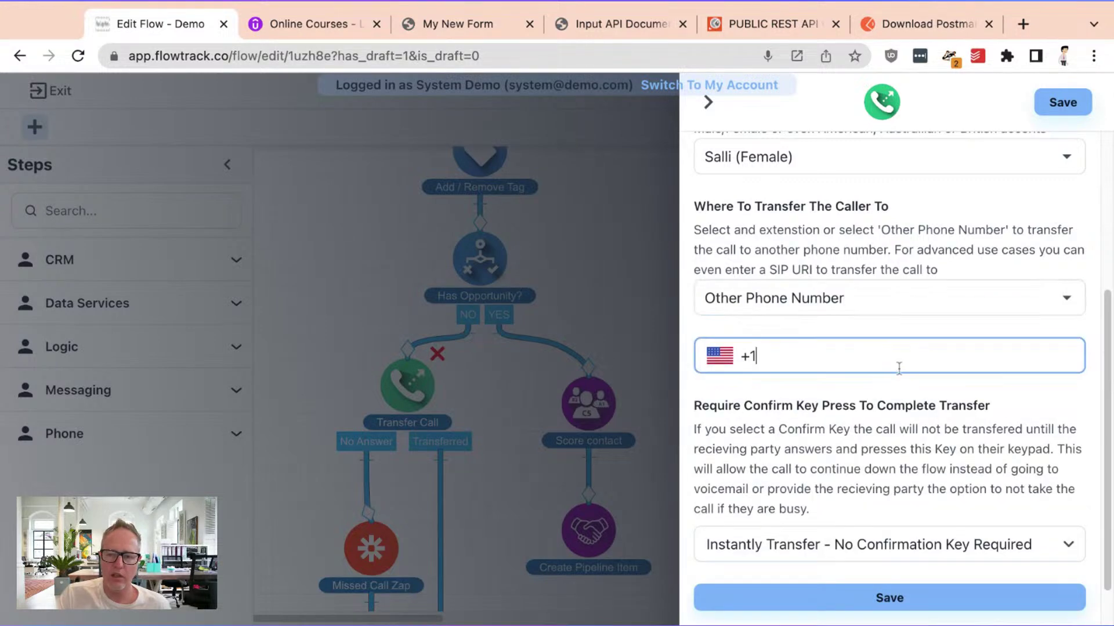
pyautogui.click(956, 293)
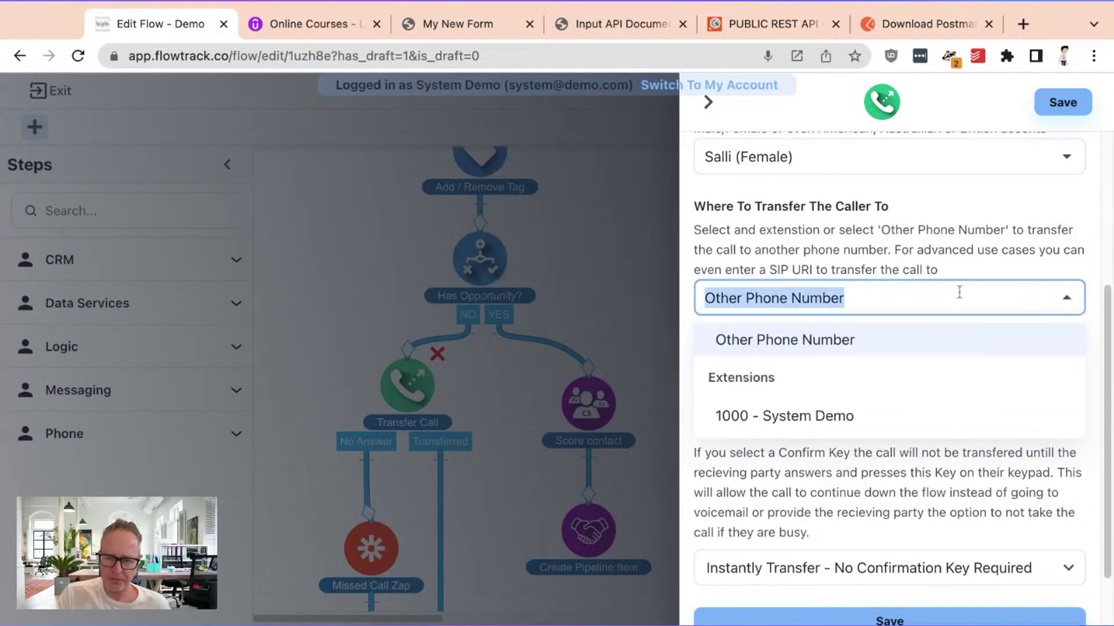
pyautogui.click(896, 416)
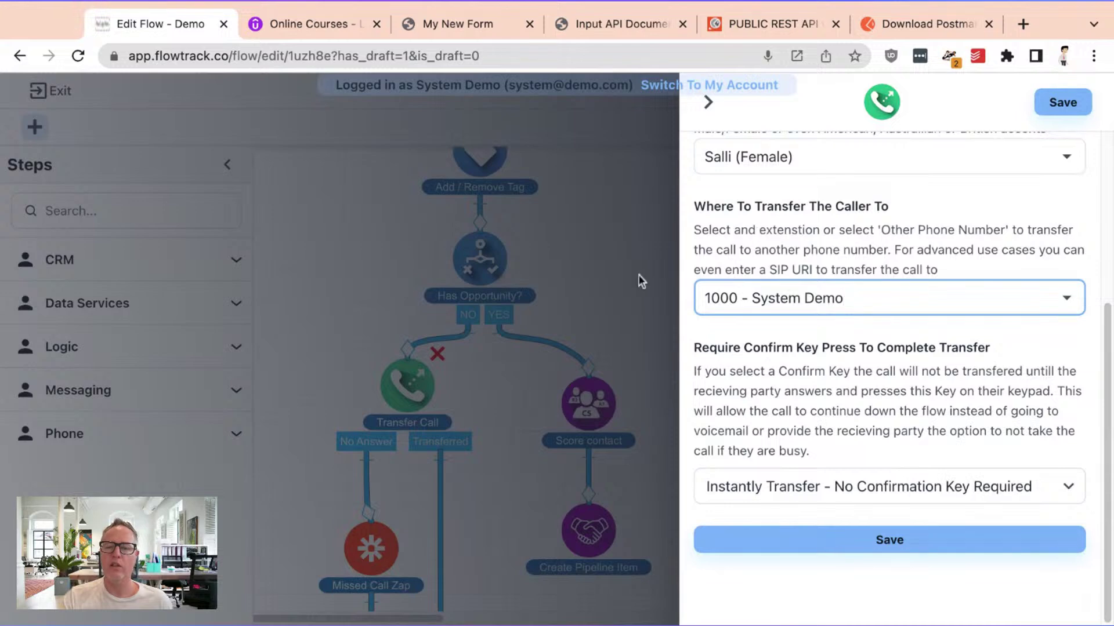
# Step: Choose Other Phone Number as the transfer destination and close the Transfer Call settings without saving
pyautogui.click(828, 291)
pyautogui.click(828, 337)
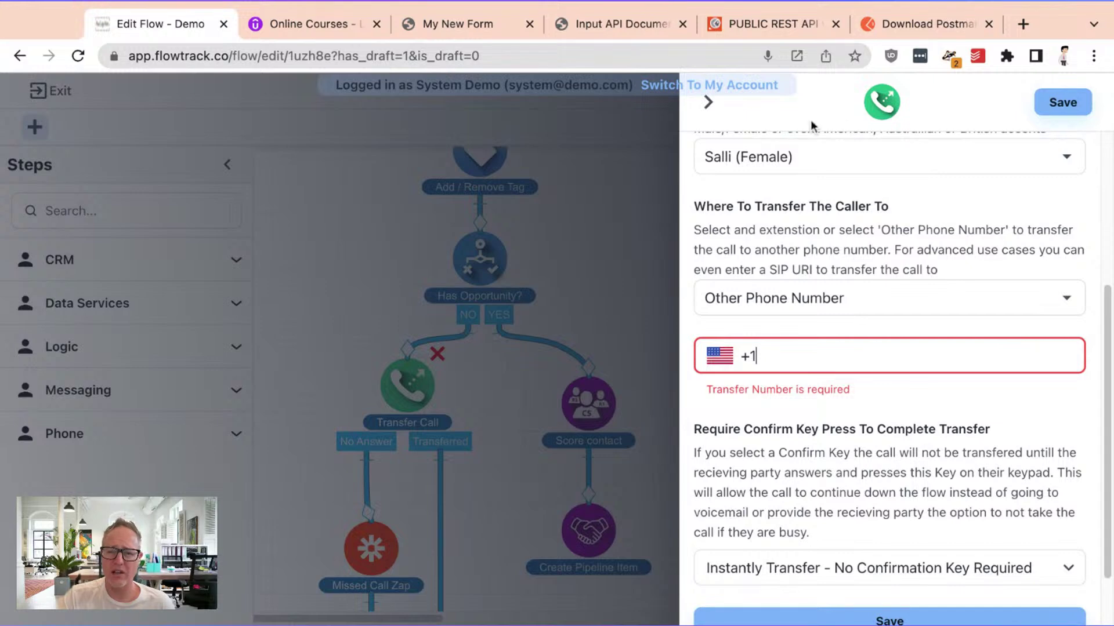
pyautogui.click(707, 104)
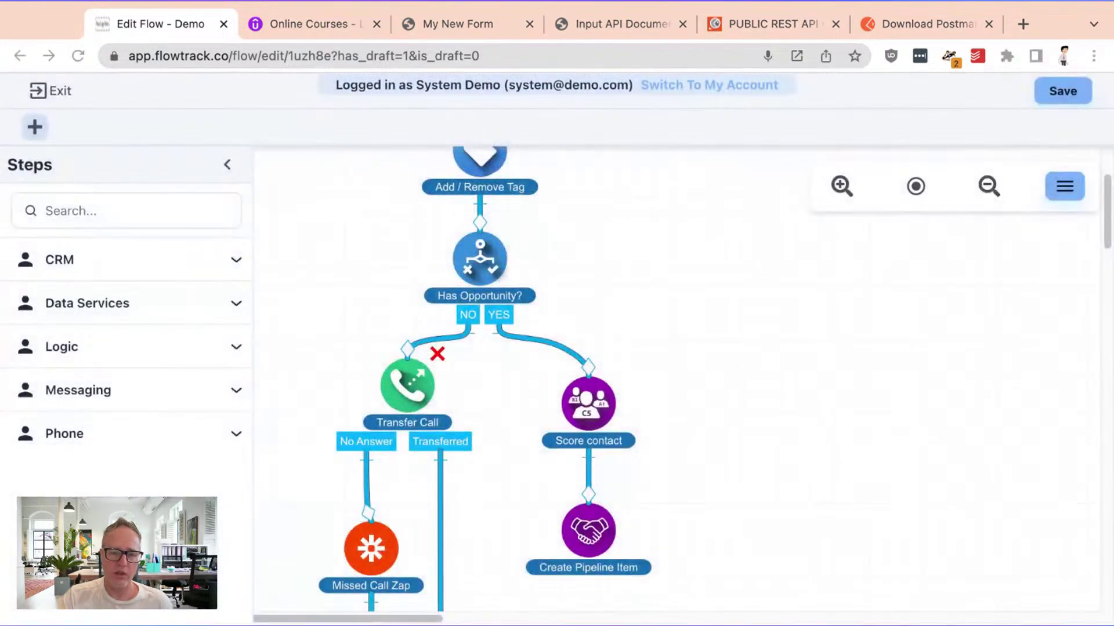